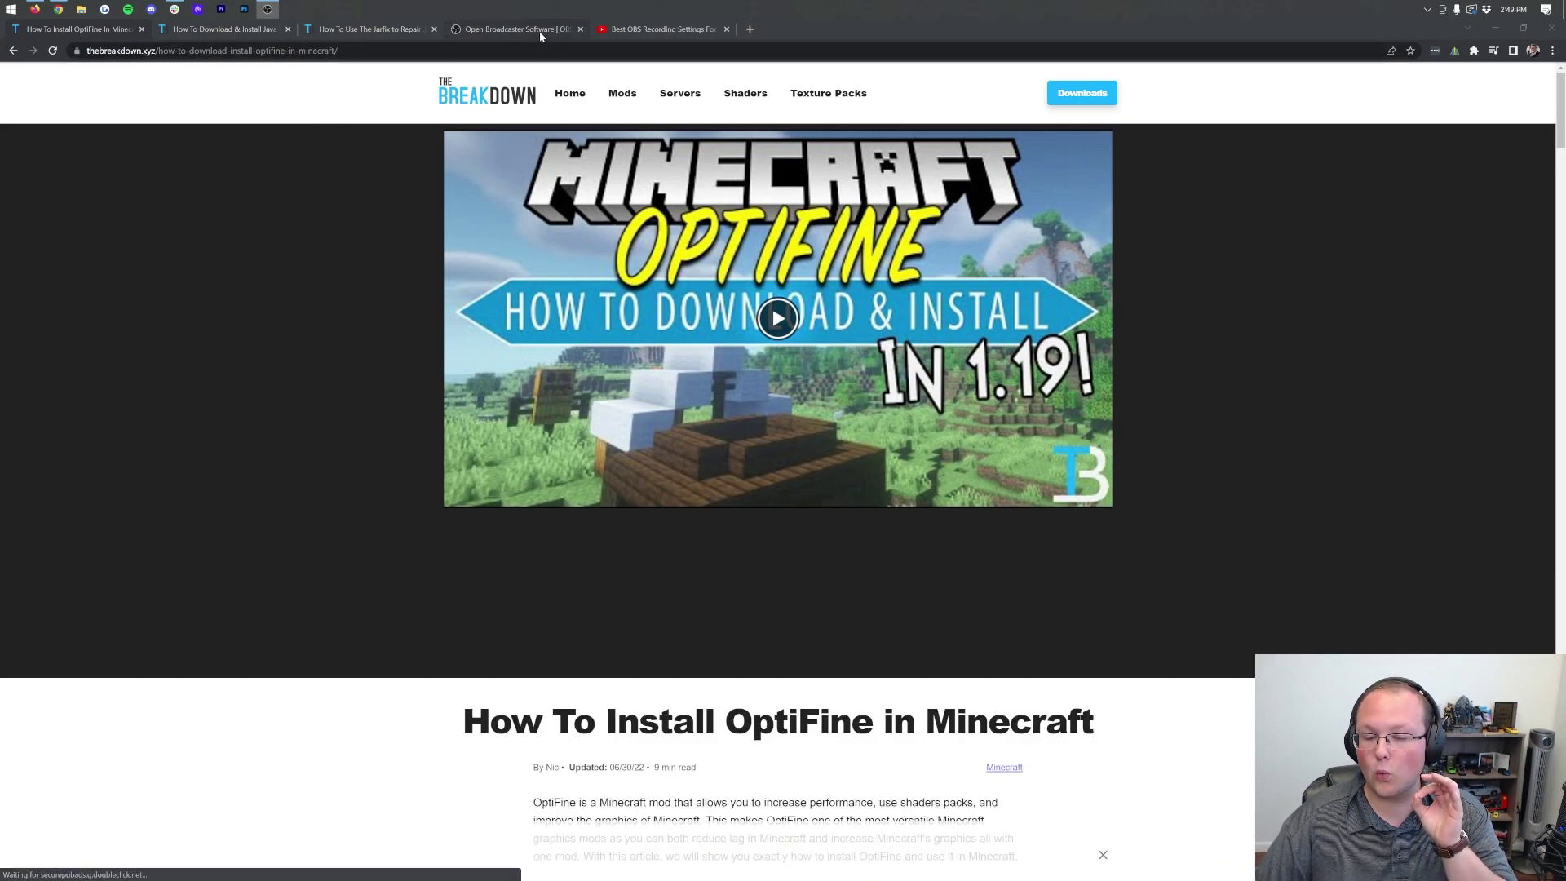
Check the OBS Studio site, window and settings video, then return to the OptiFine install article.
click(539, 31)
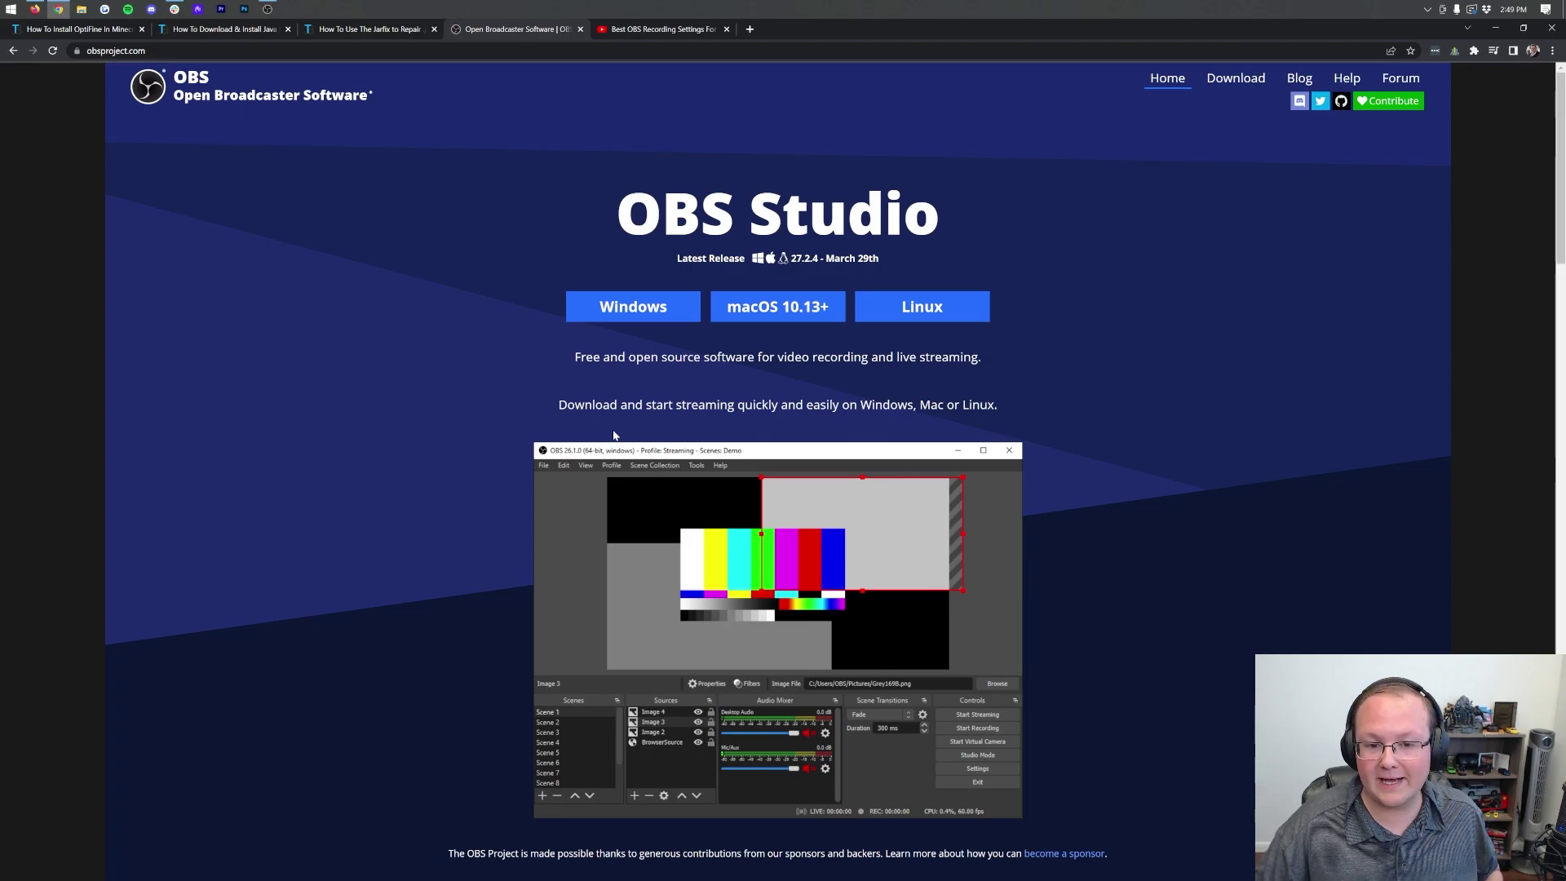
click(267, 9)
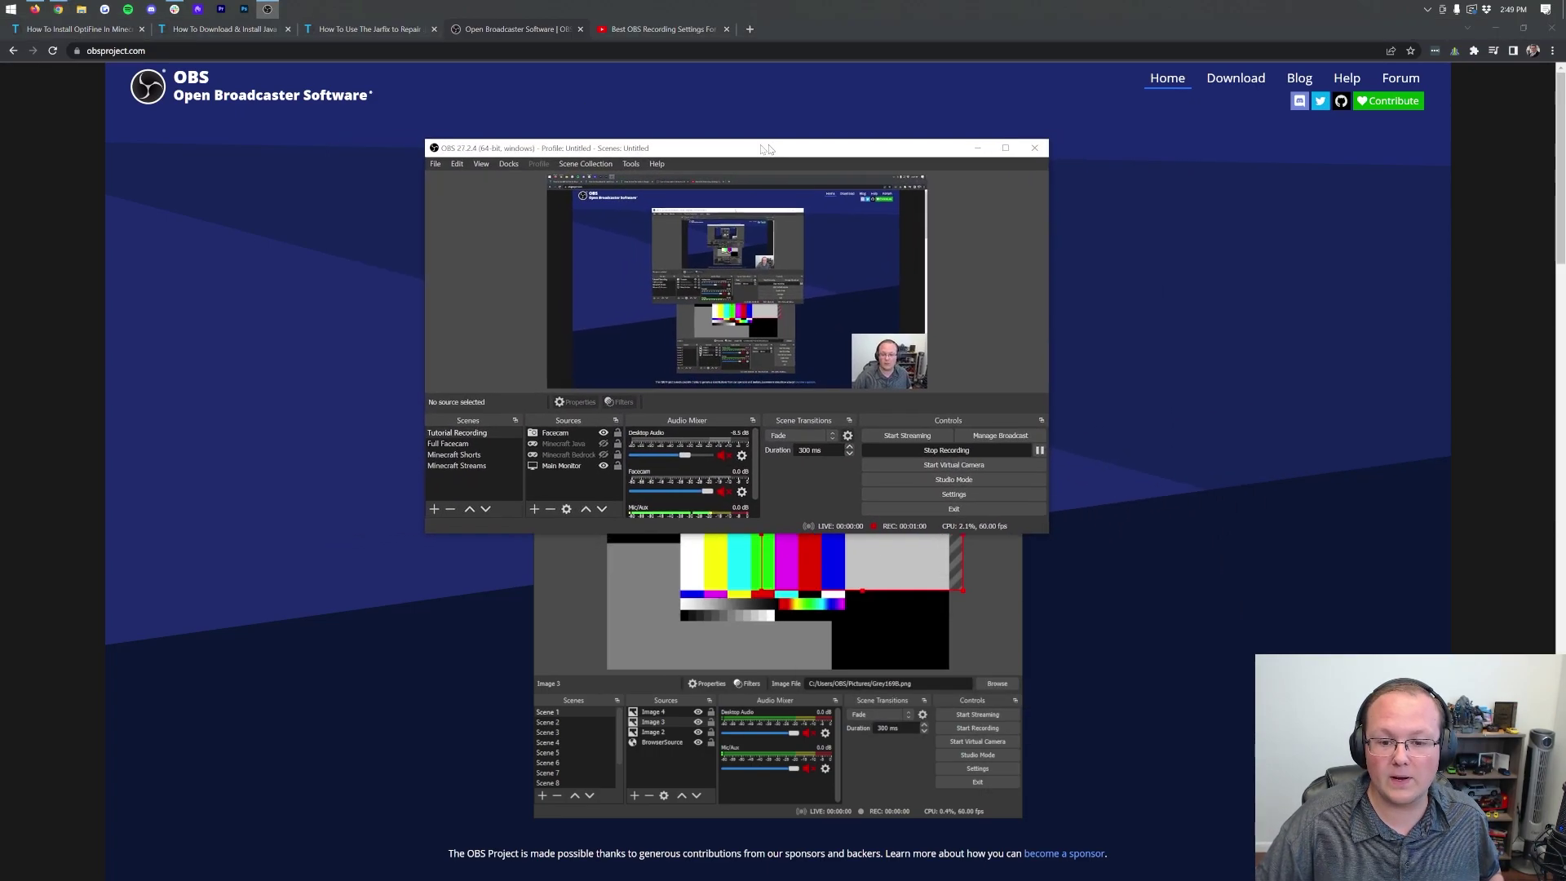
click(944, 139)
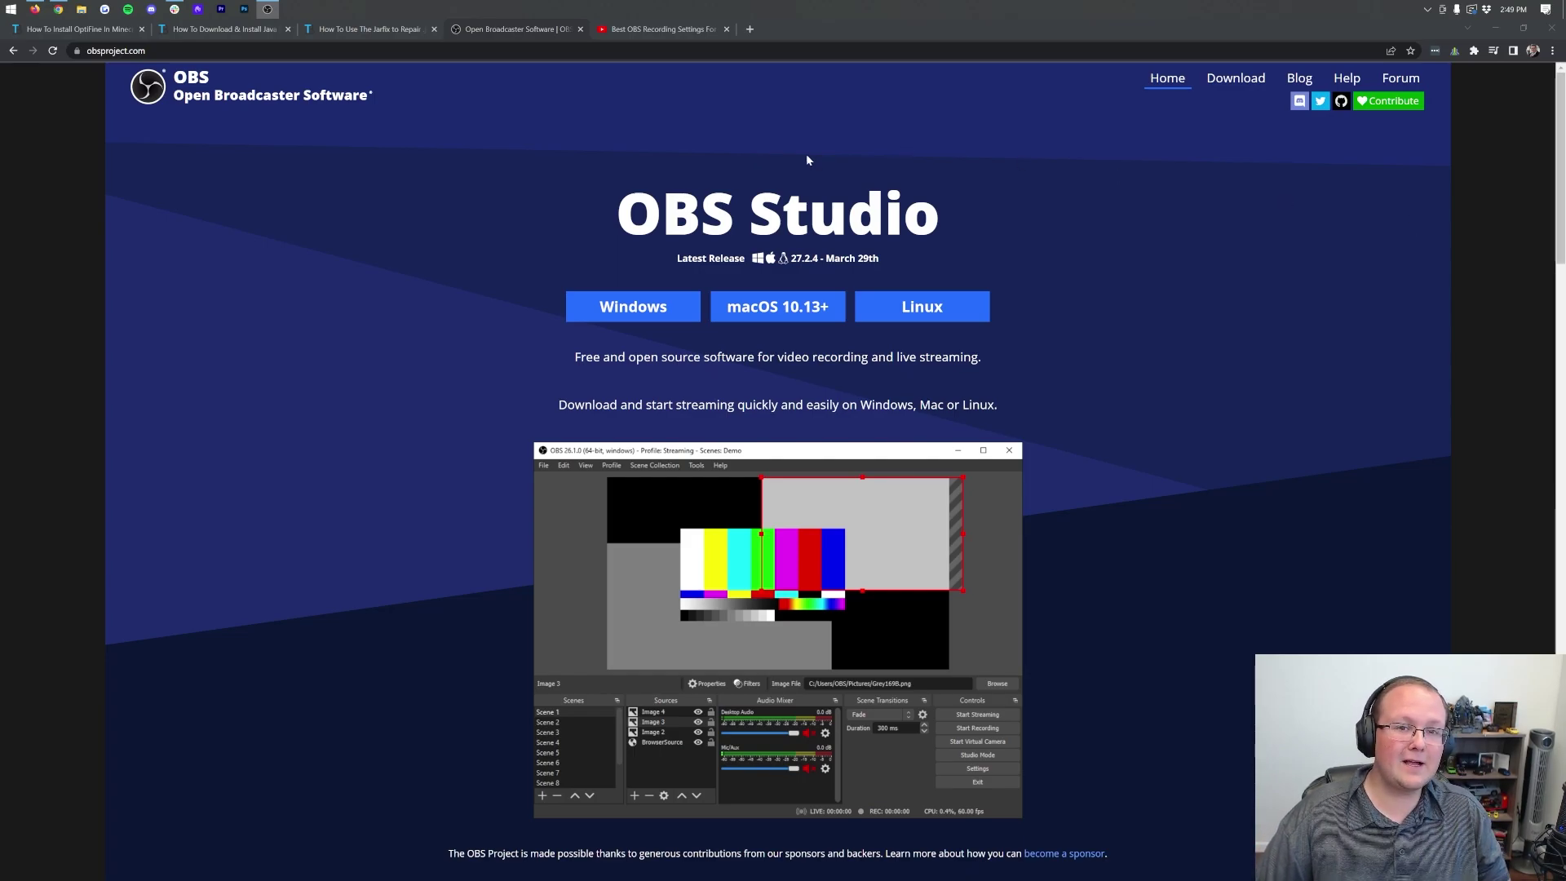
click(51, 31)
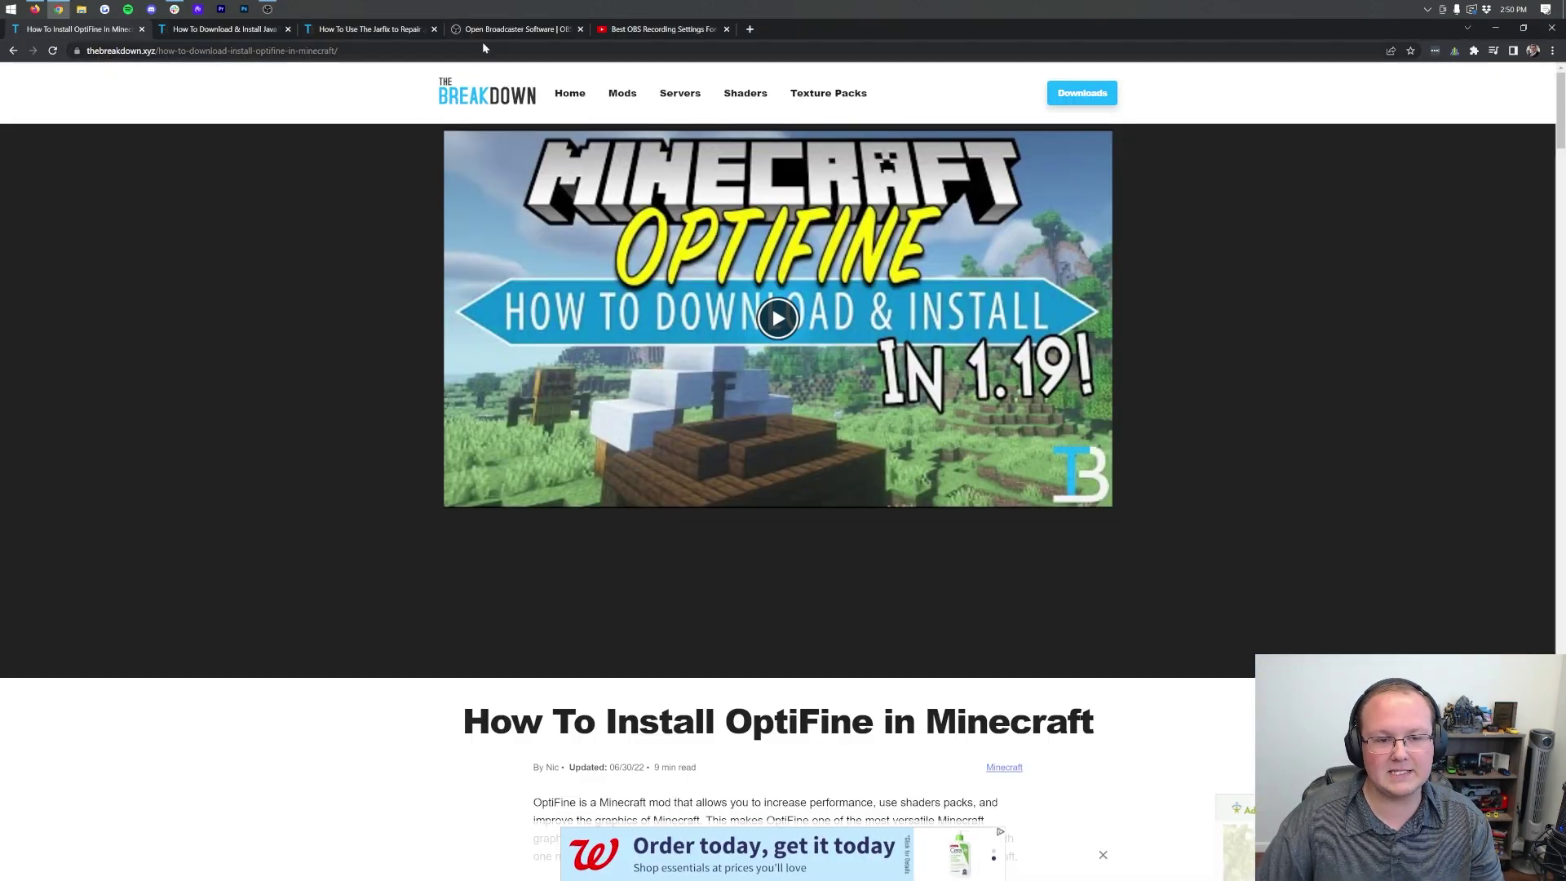
click(639, 33)
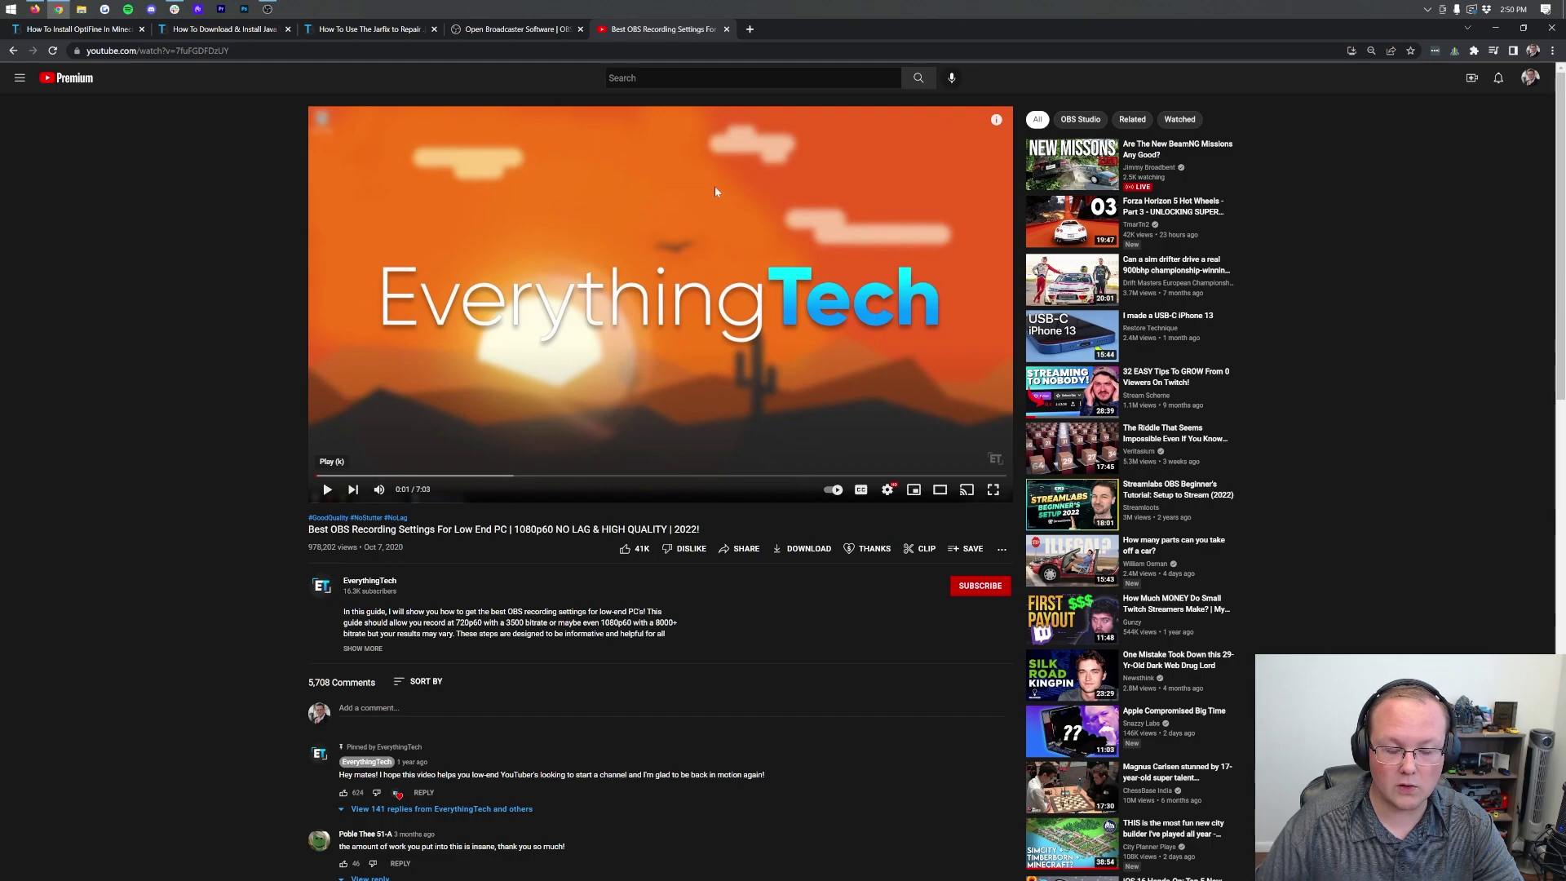
click(526, 30)
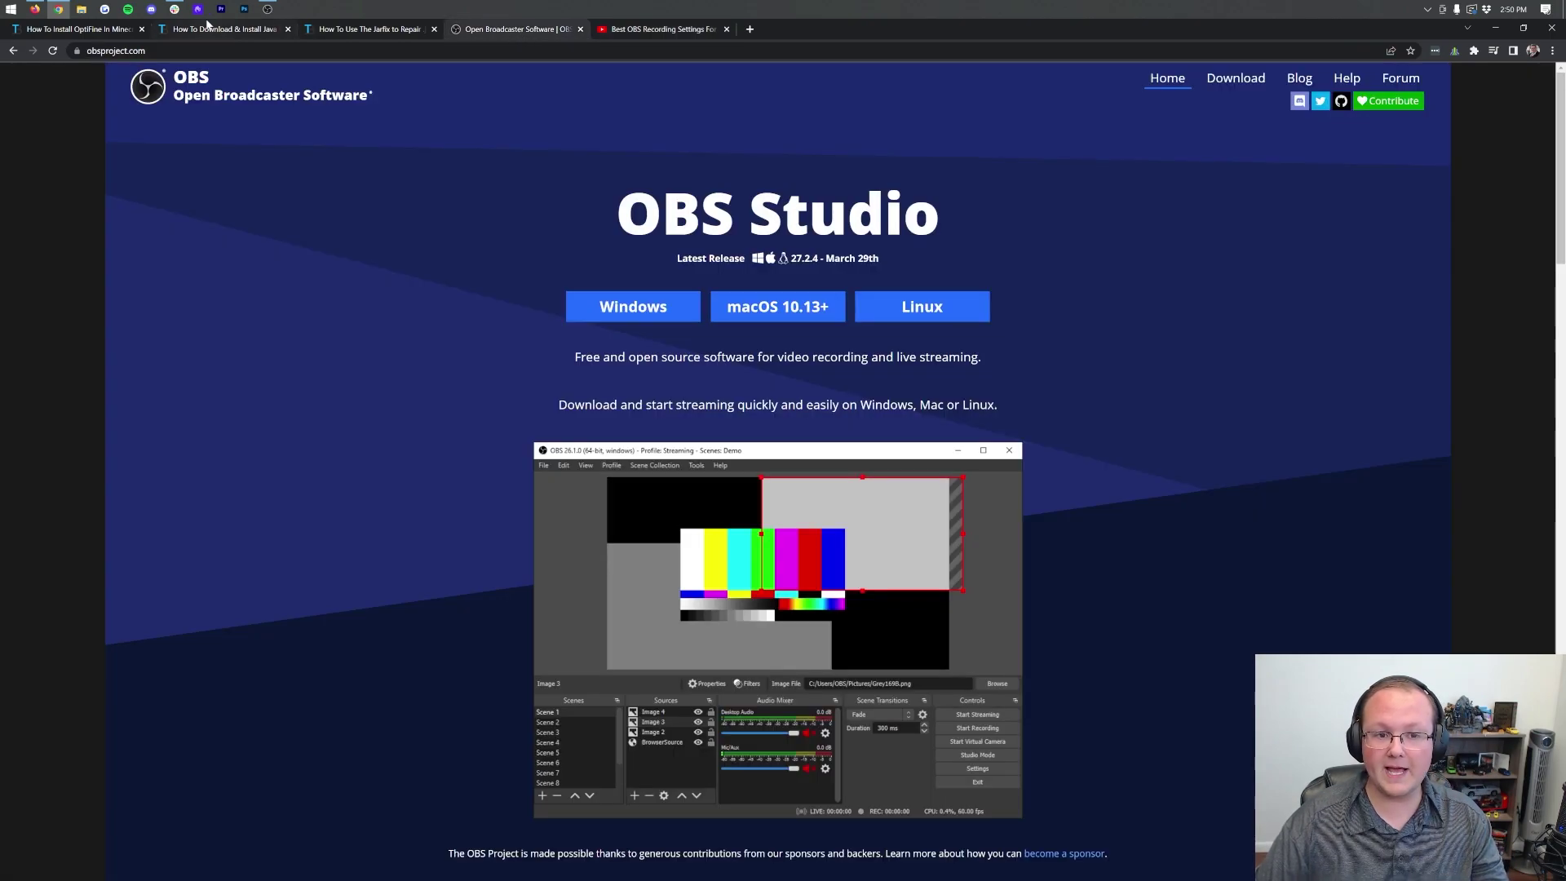
click(63, 31)
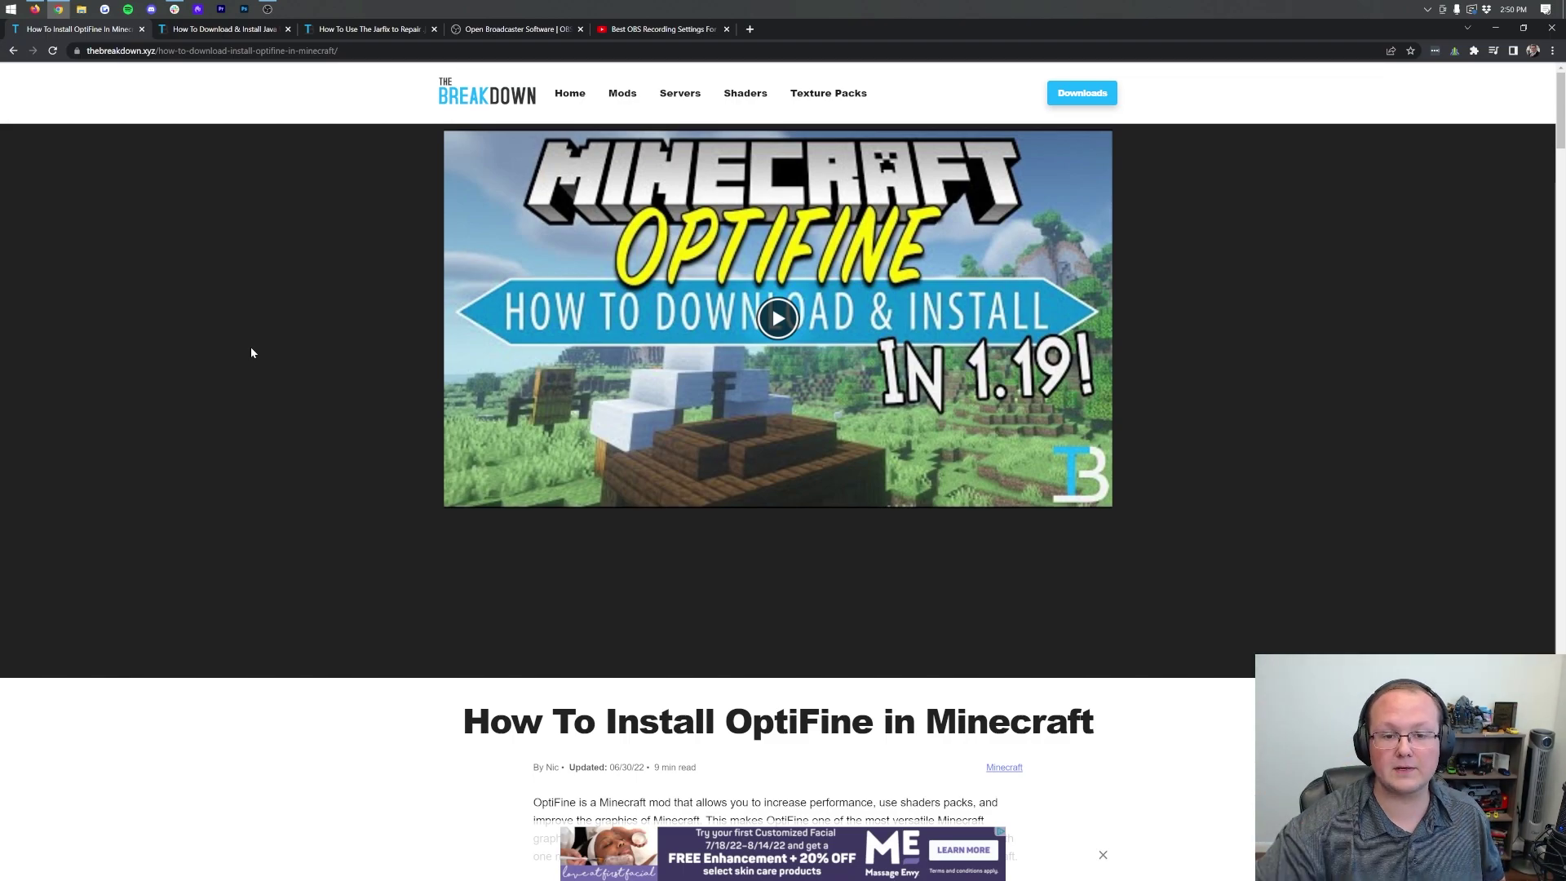
Scroll through the article's contents and follow its Download OptiFine link.
scroll(251, 353, down, 9)
scroll(580, 212, up, 2)
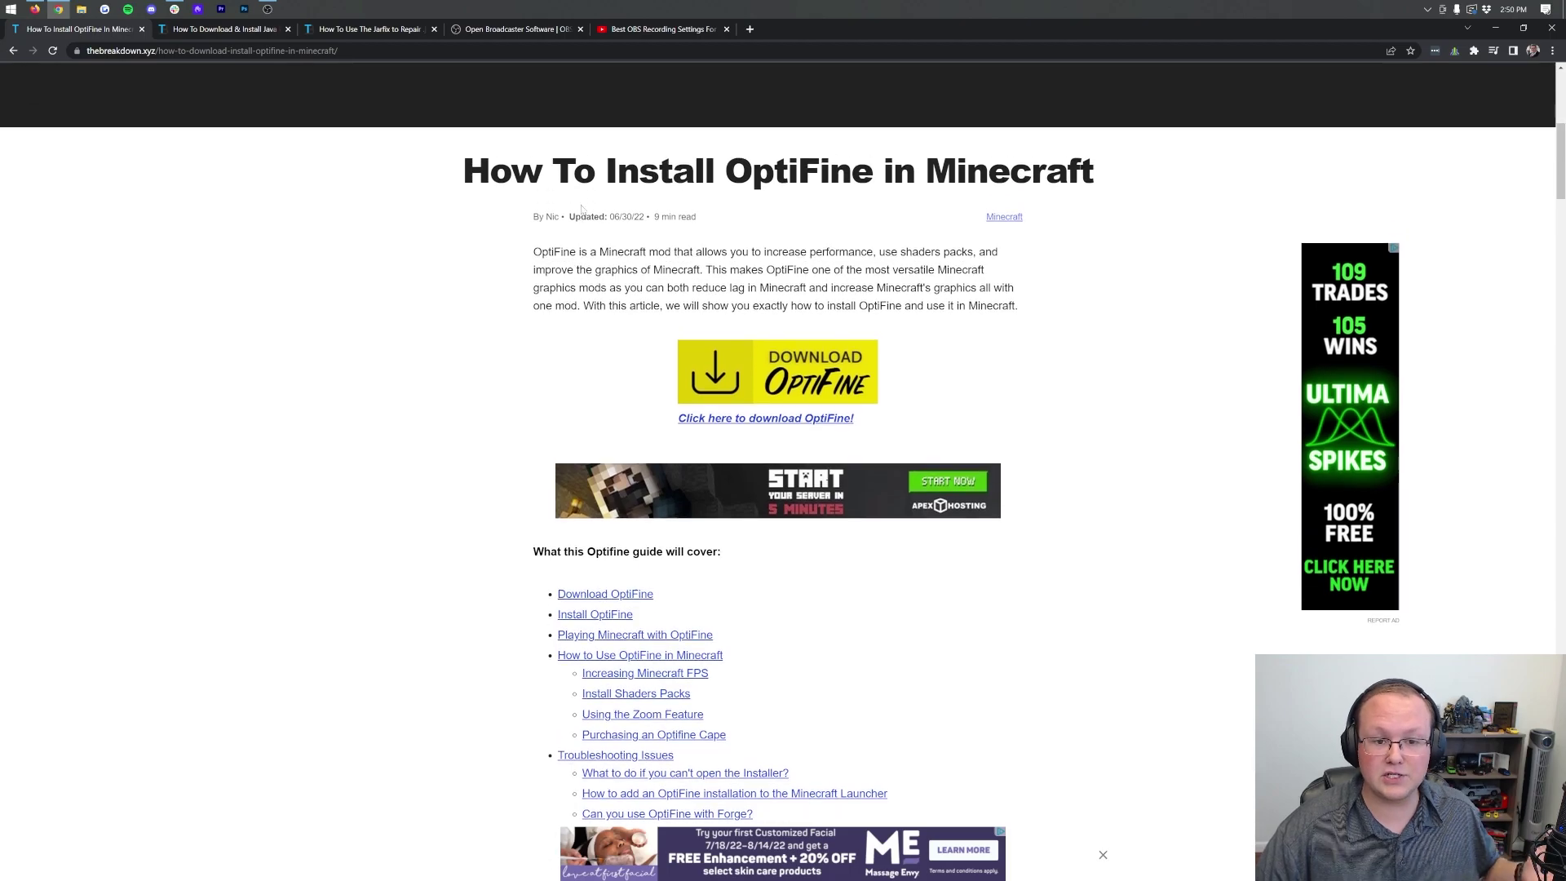
drag(462, 171, 915, 171)
click(915, 171)
scroll(634, 315, down, 3)
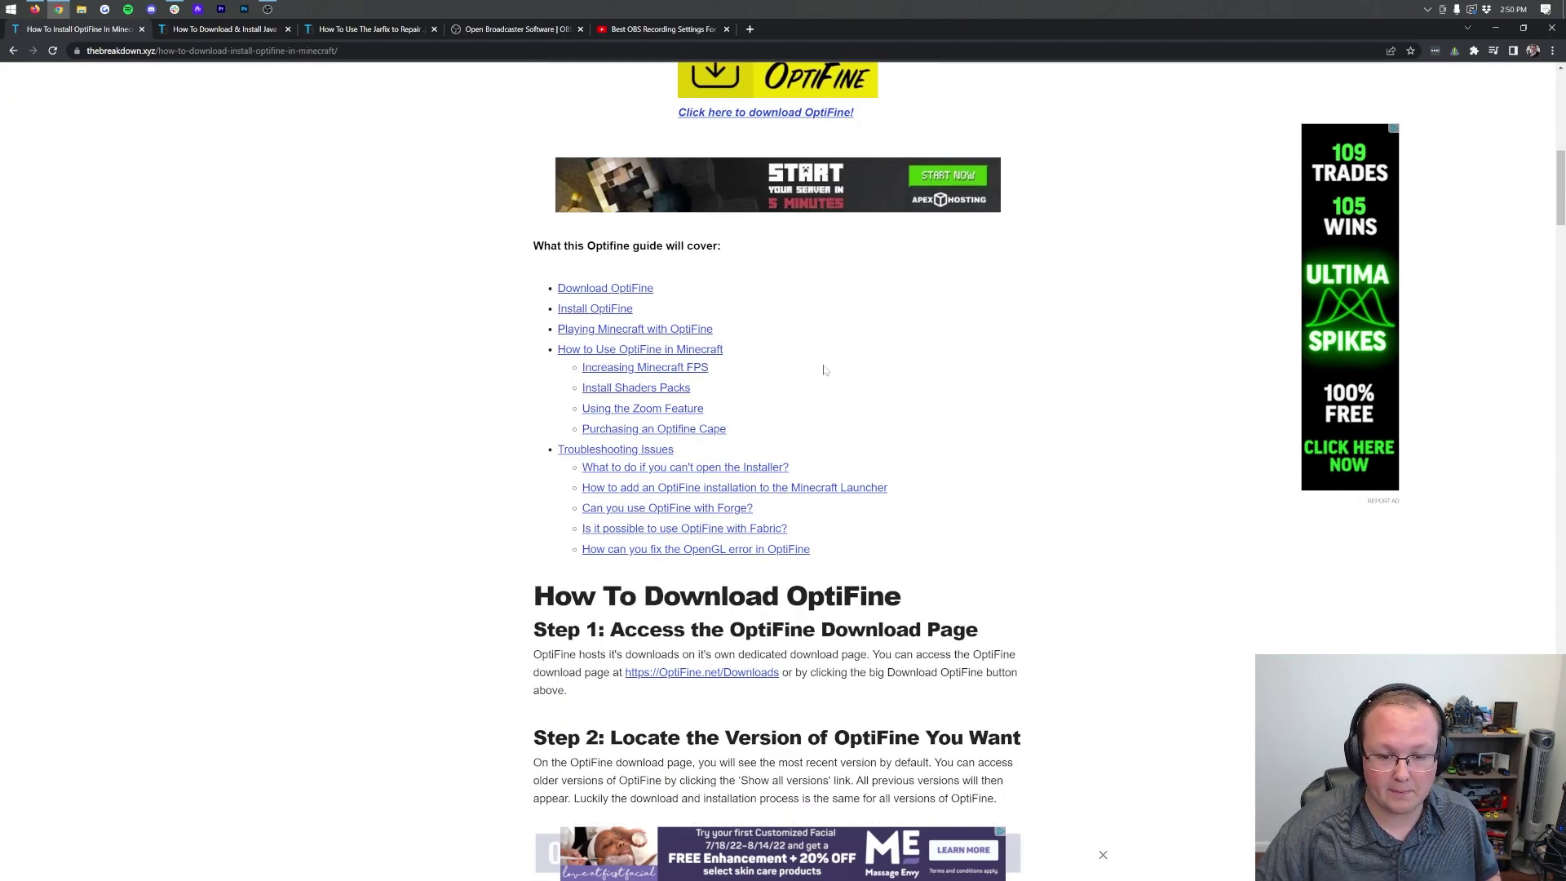
scroll(819, 383, up, 4)
scroll(811, 404, down, 4)
scroll(805, 418, up, 1)
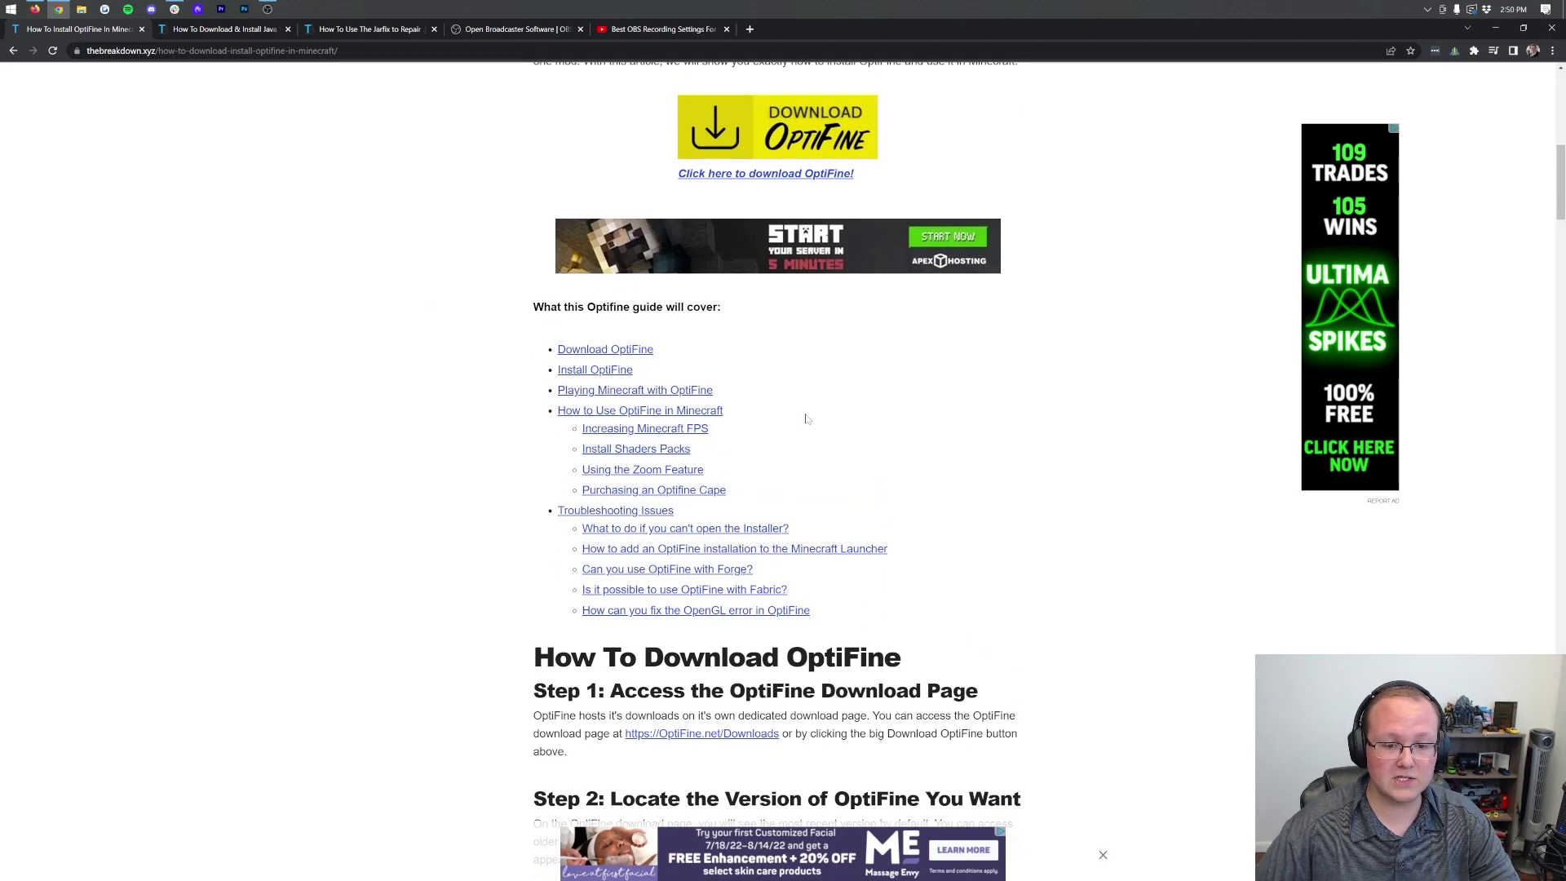
scroll(806, 418, up, 3)
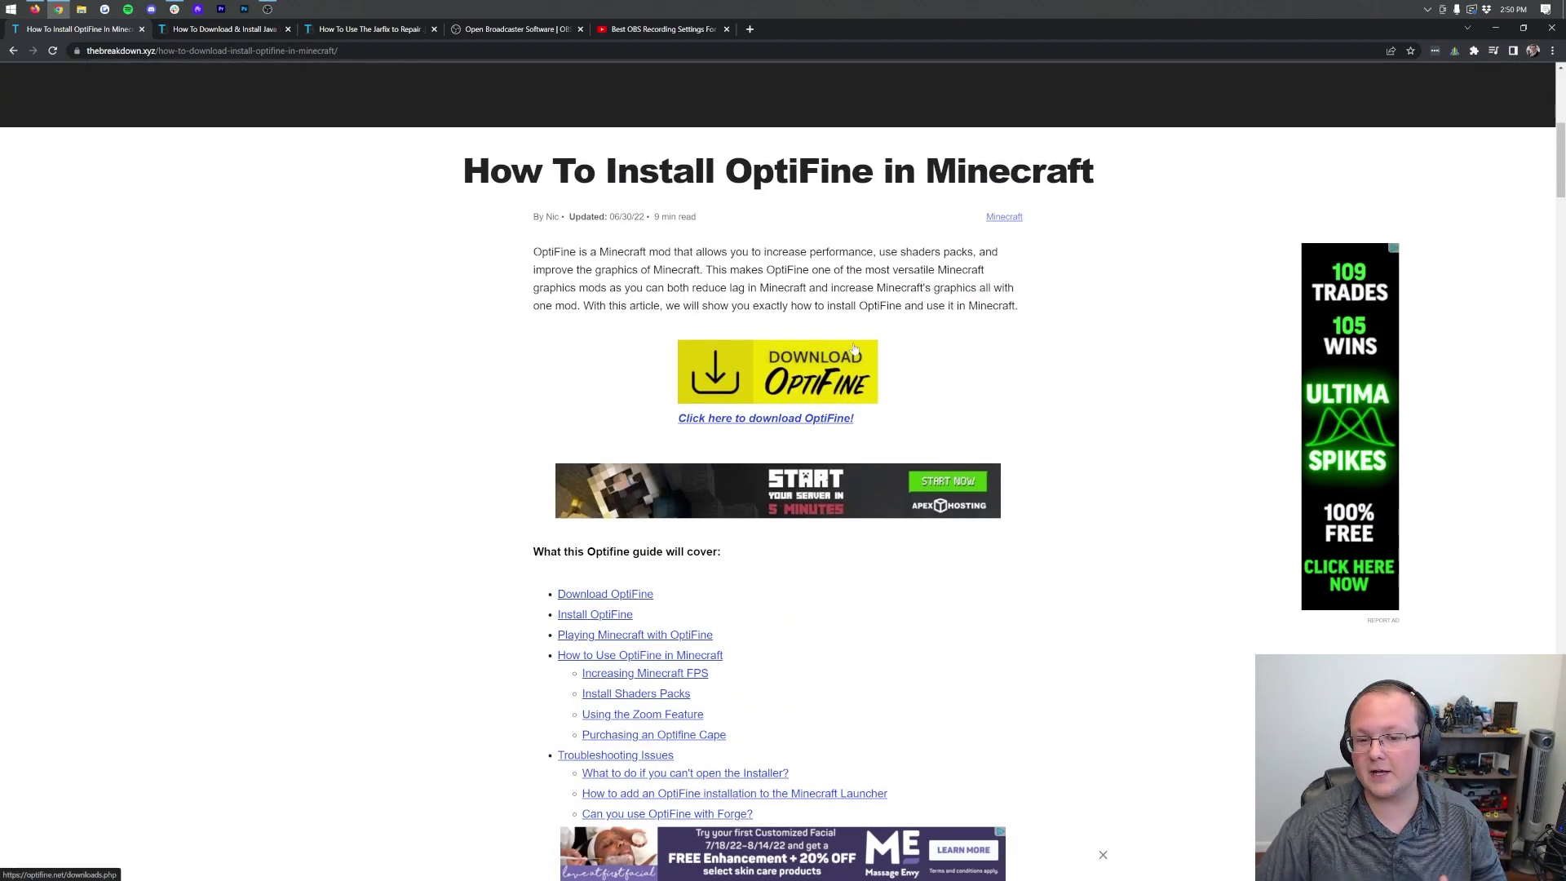
click(760, 383)
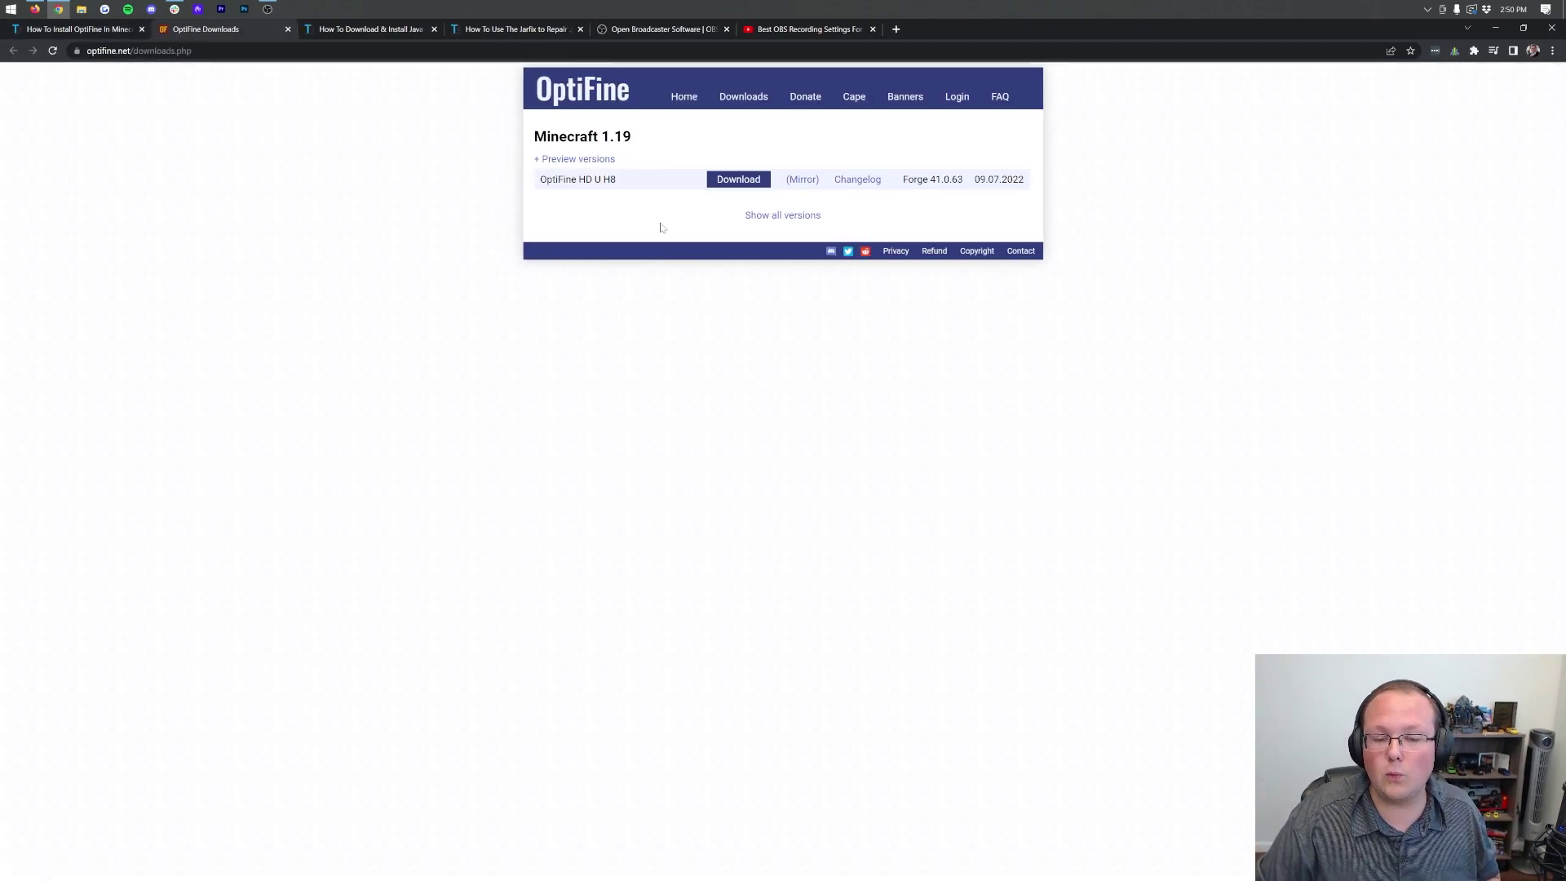
Expand the OptiFine downloads page to show all versions.
mouse_move(647, 137)
mouse_down()
mouse_move(580, 137)
mouse_move(648, 137)
mouse_up()
click(785, 216)
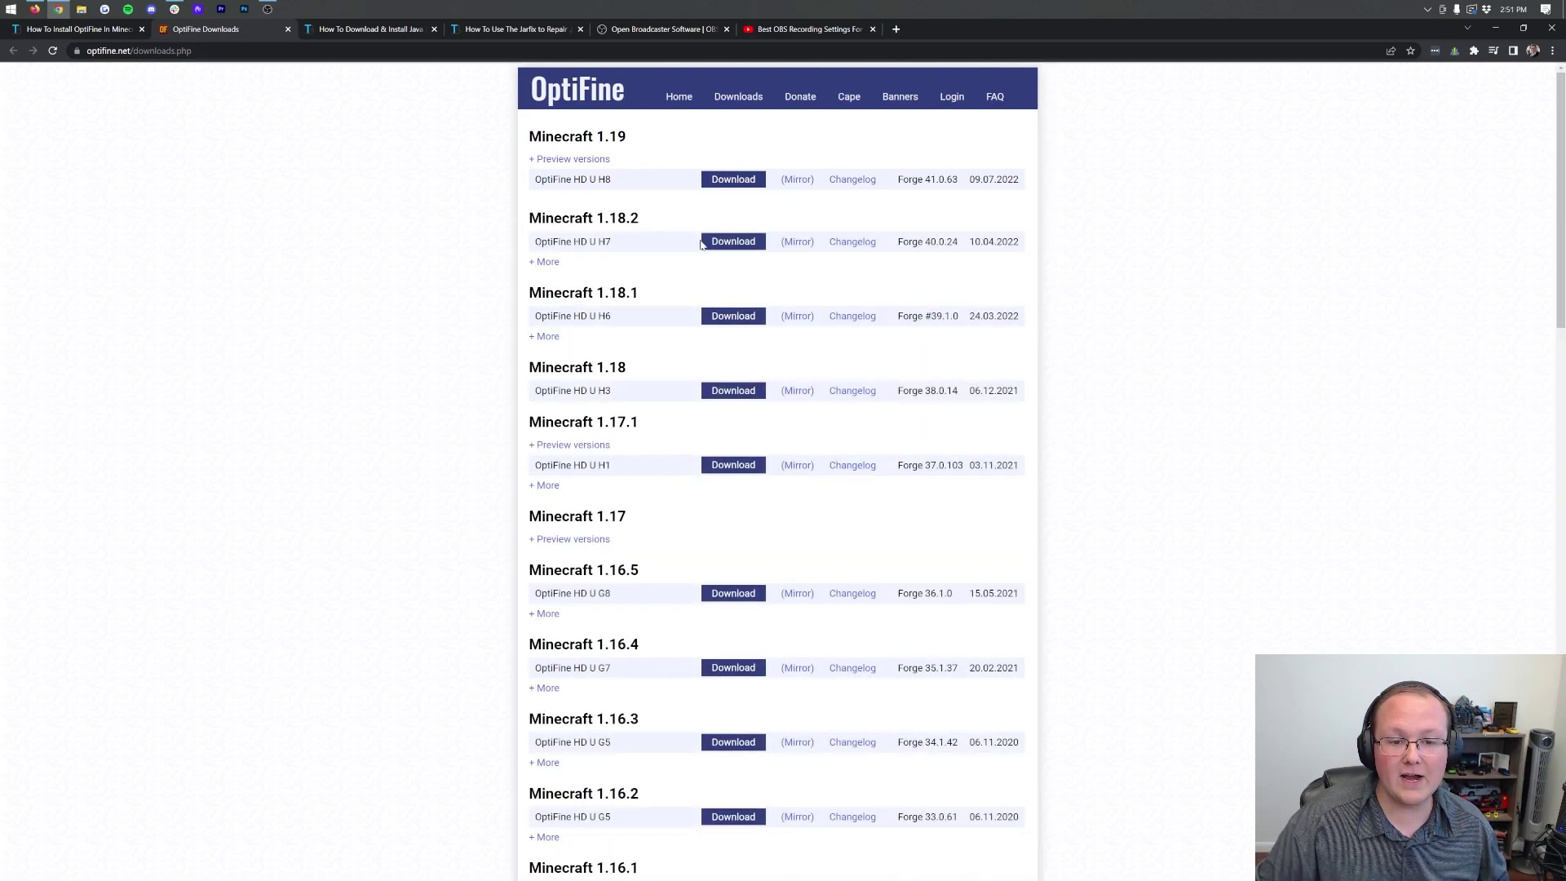
scroll(674, 419, down, 15)
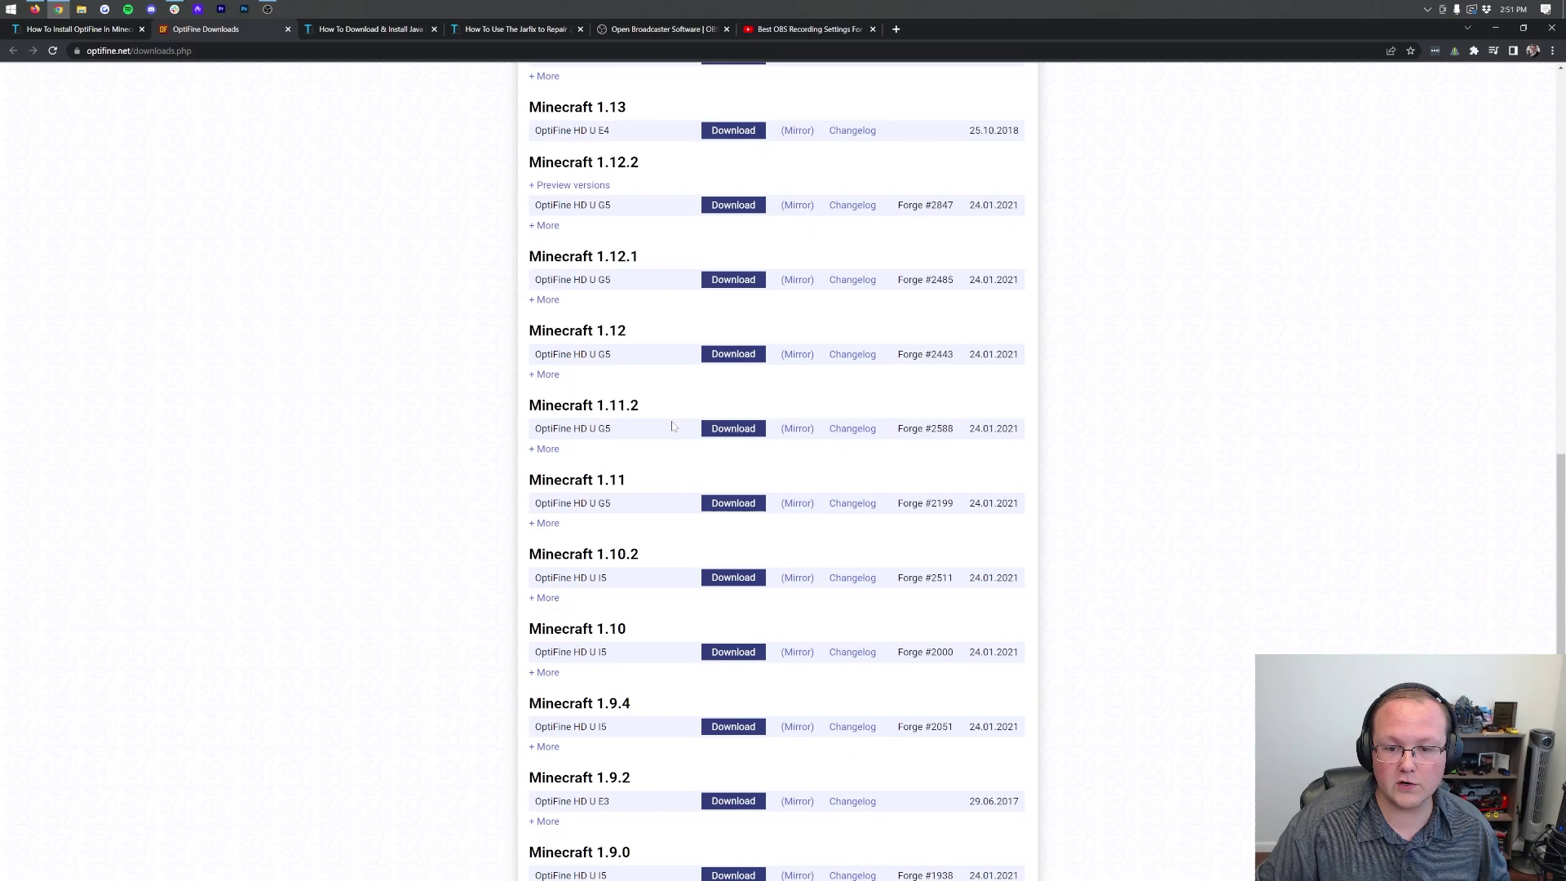
scroll(672, 426, up, 18)
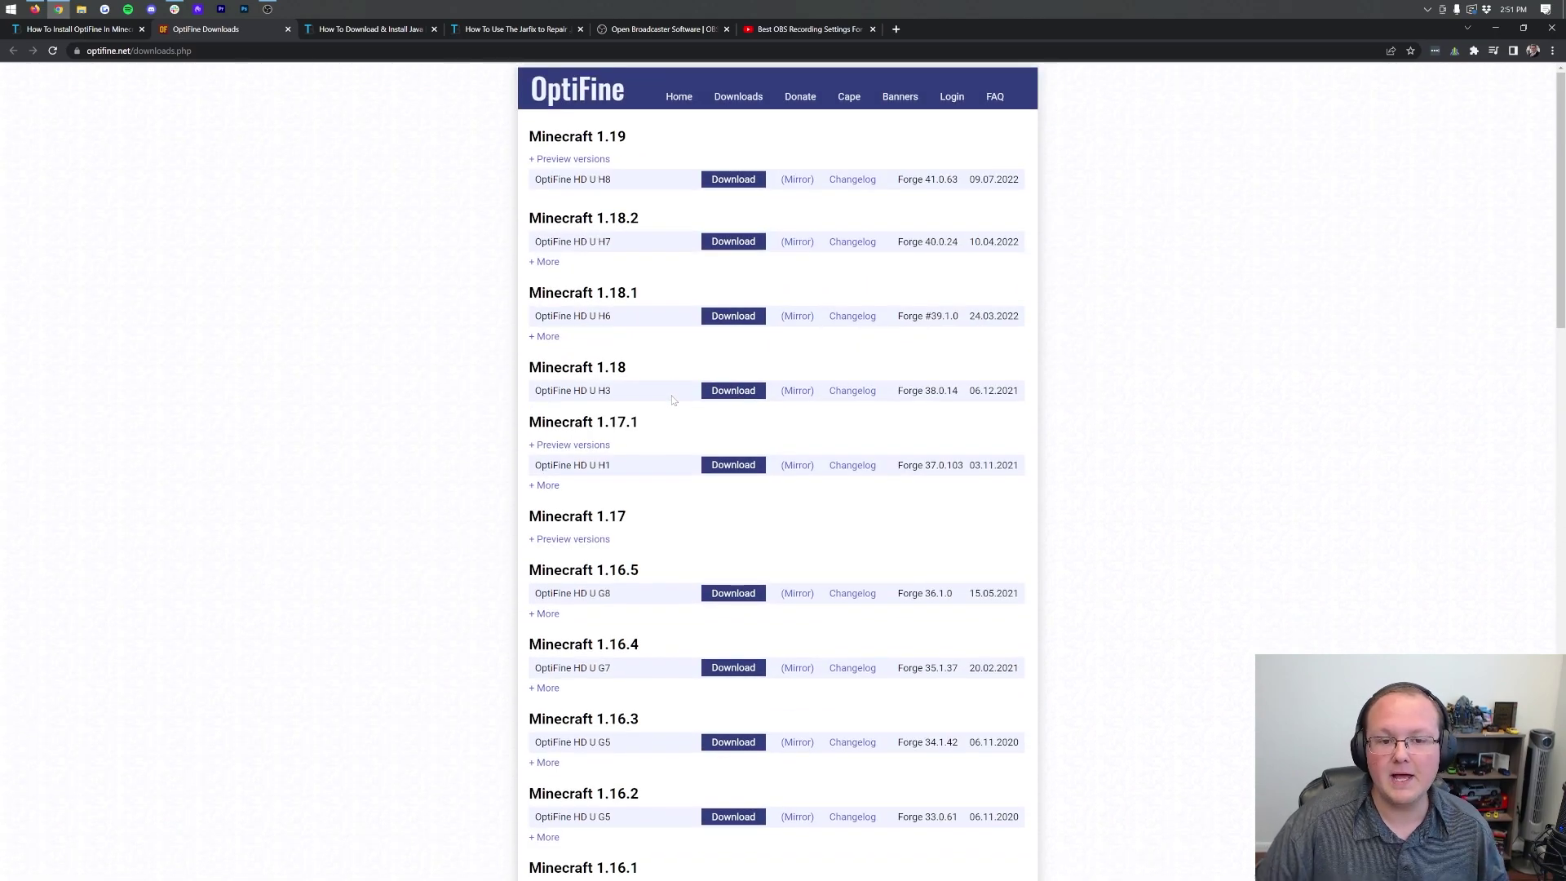
Download the OptiFine HD U H8 for 1.19 jar from its mirror, then close the ad tab.
click(797, 181)
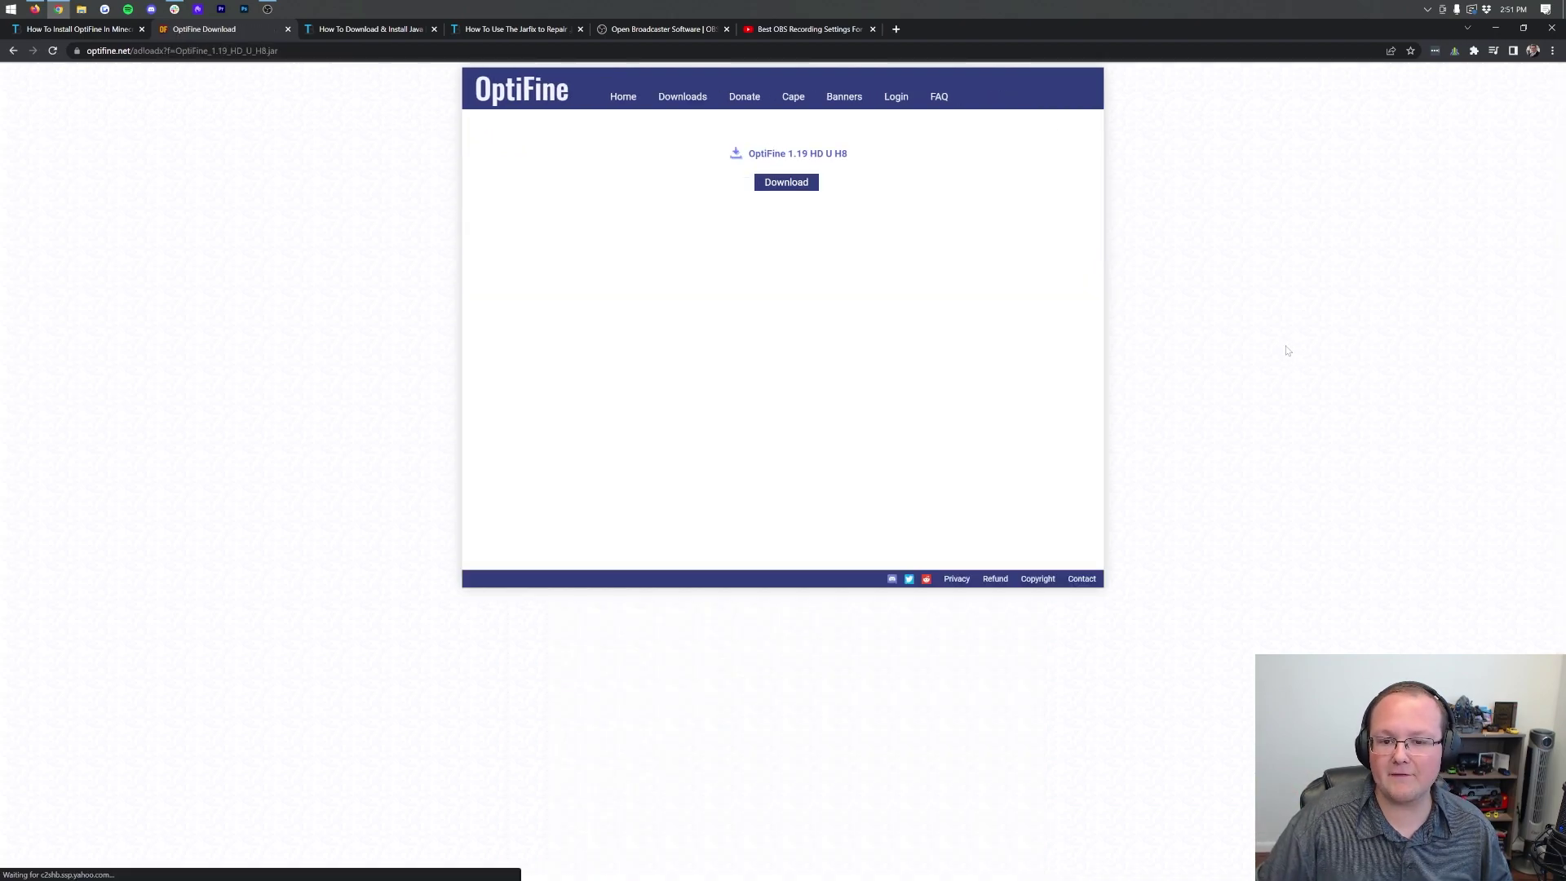
click(798, 189)
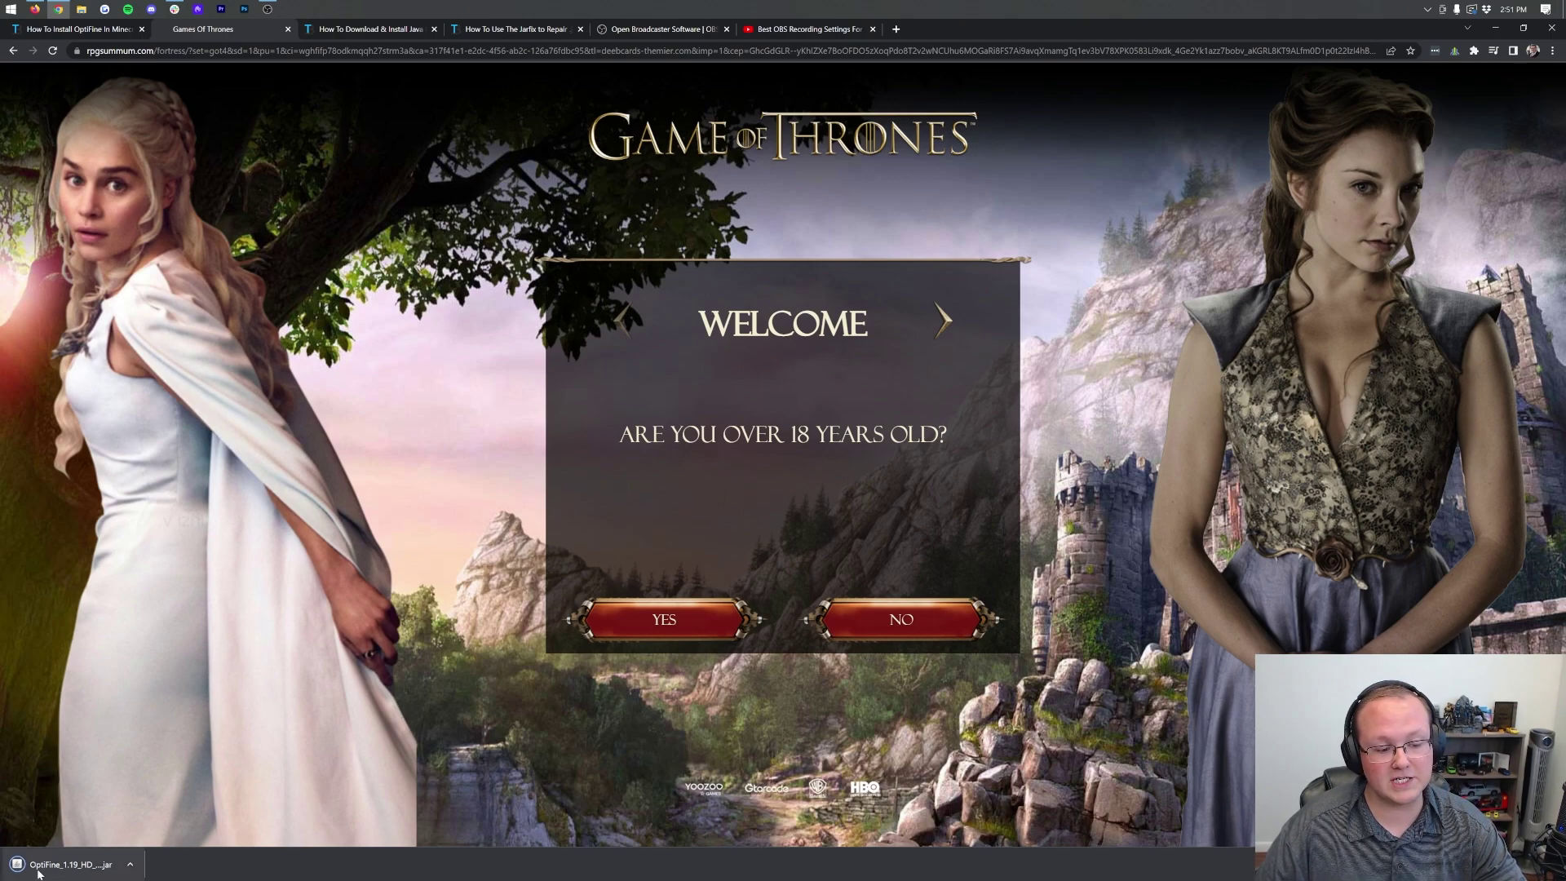
key(ctrl+shift+Tab)
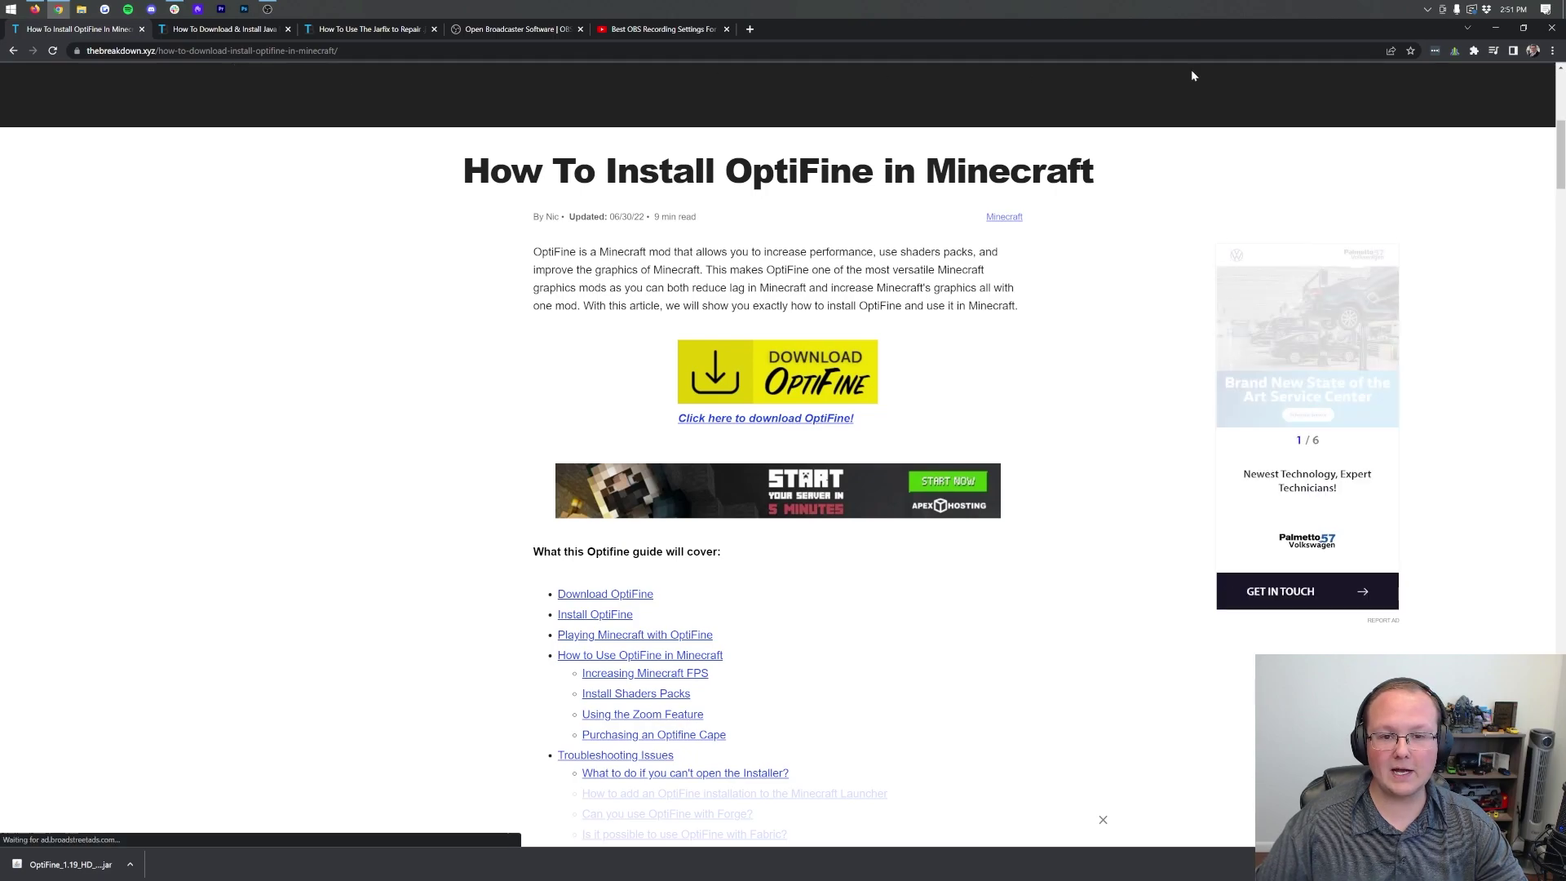
Minimise Chrome and open the Downloads folder through a Start search for 'down'.
click(1495, 29)
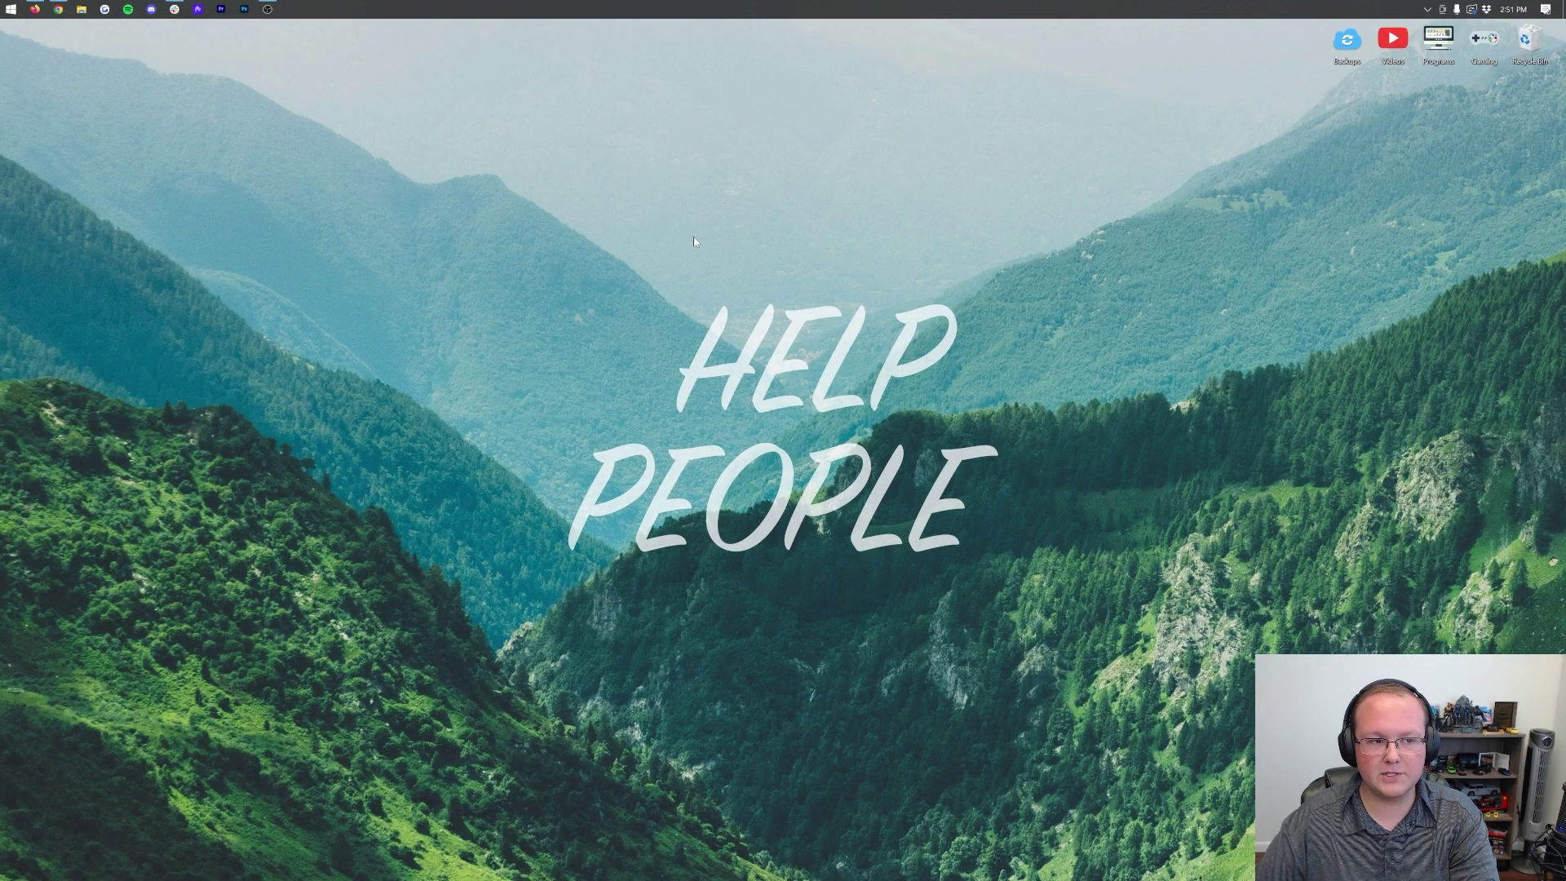
click(2, 4)
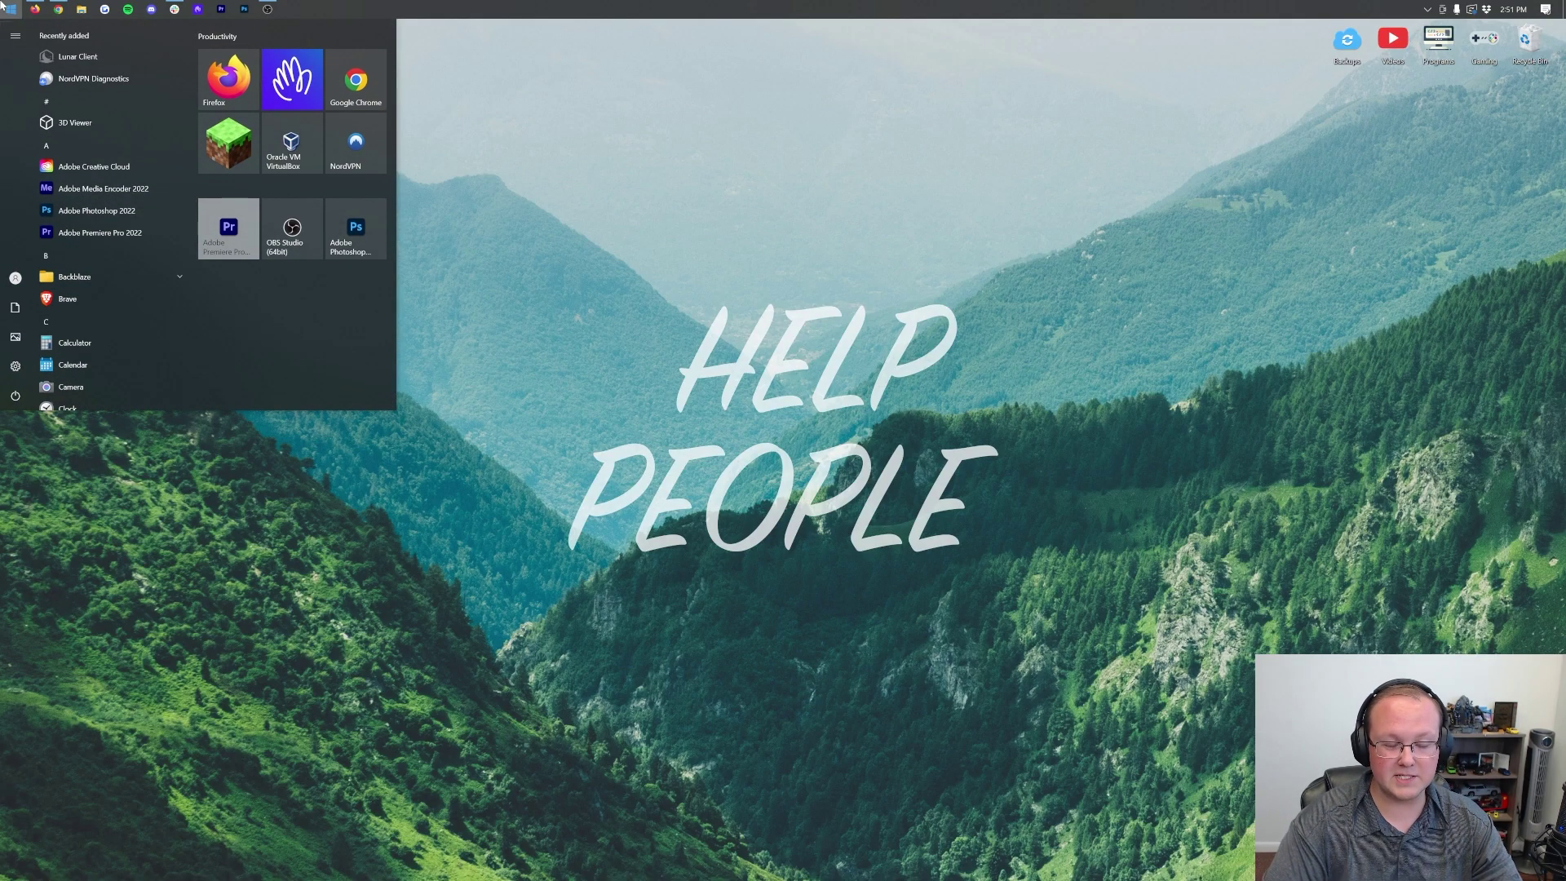
text(down)
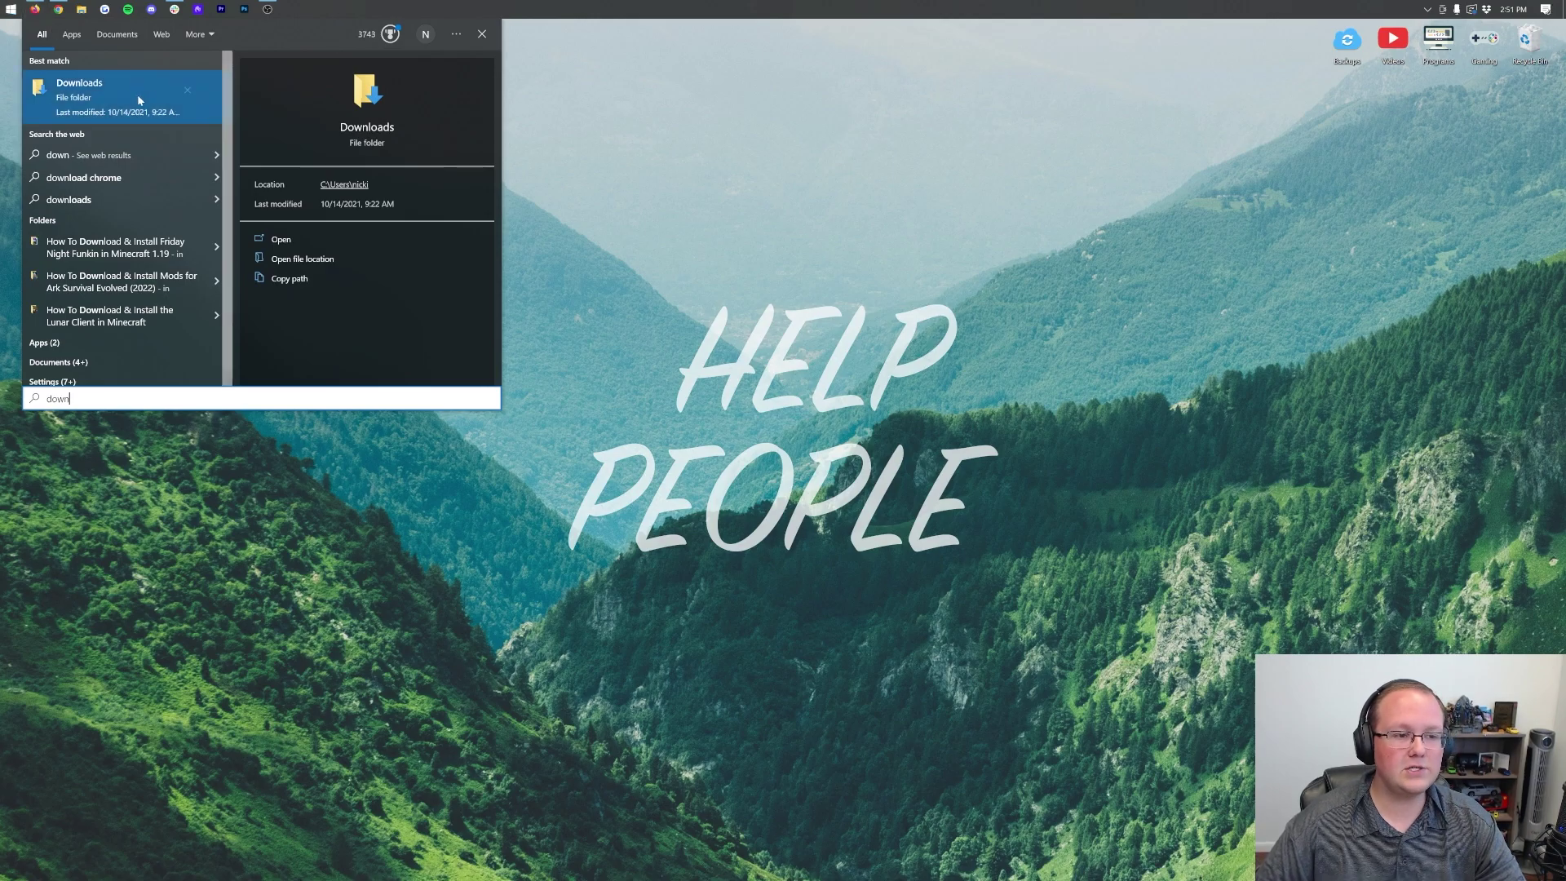
click(121, 104)
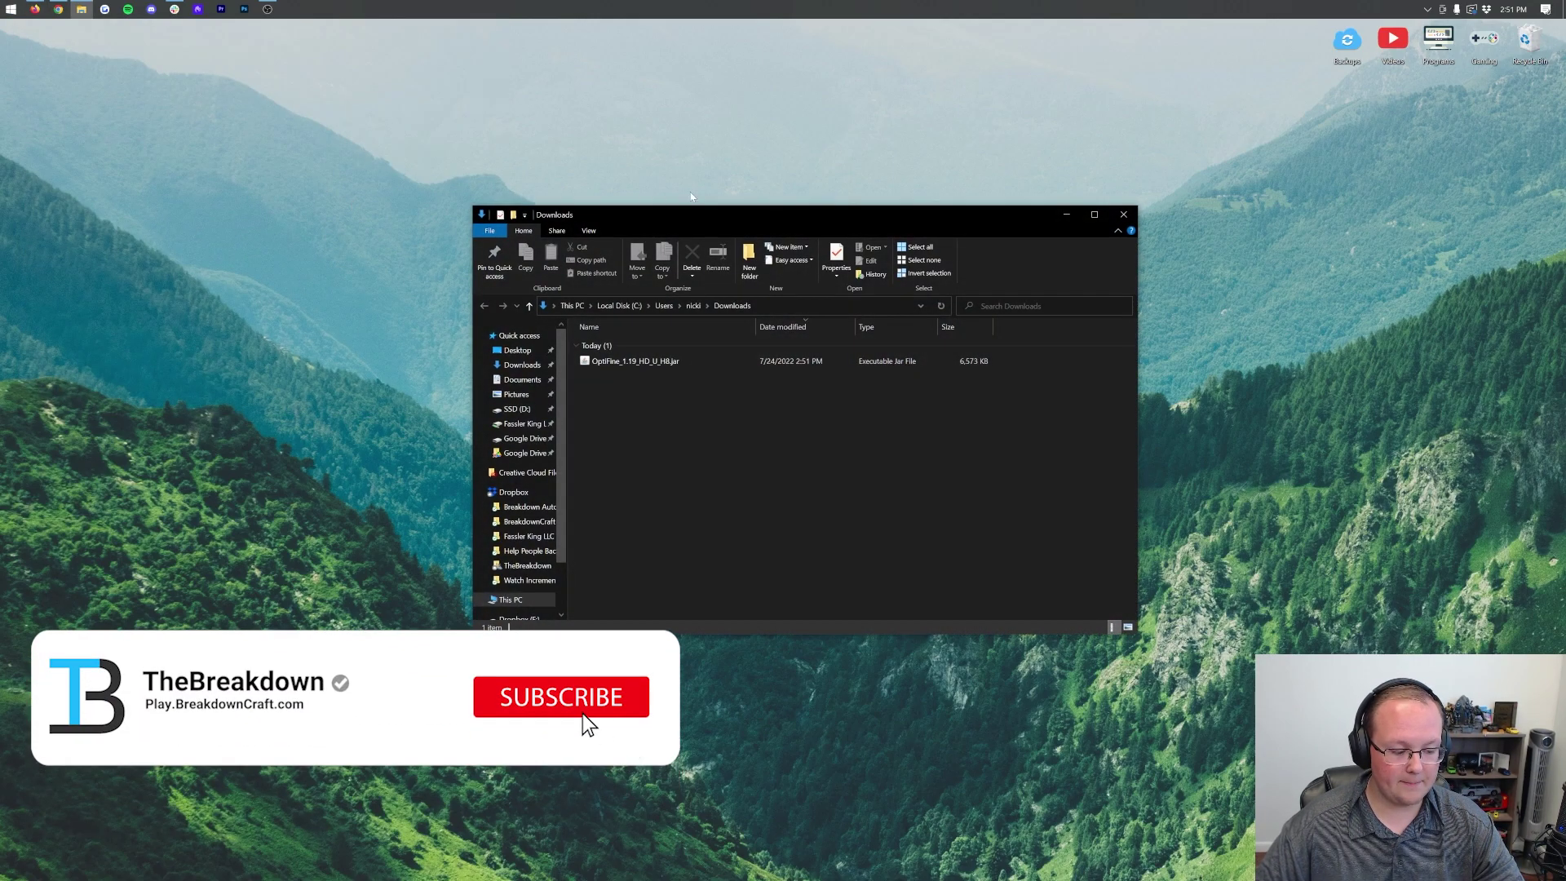
Move OptiFine_1.19_HD_U_H8.jar onto the desktop and close the Downloads window.
click(613, 362)
drag(614, 363, 746, 131)
click(1124, 214)
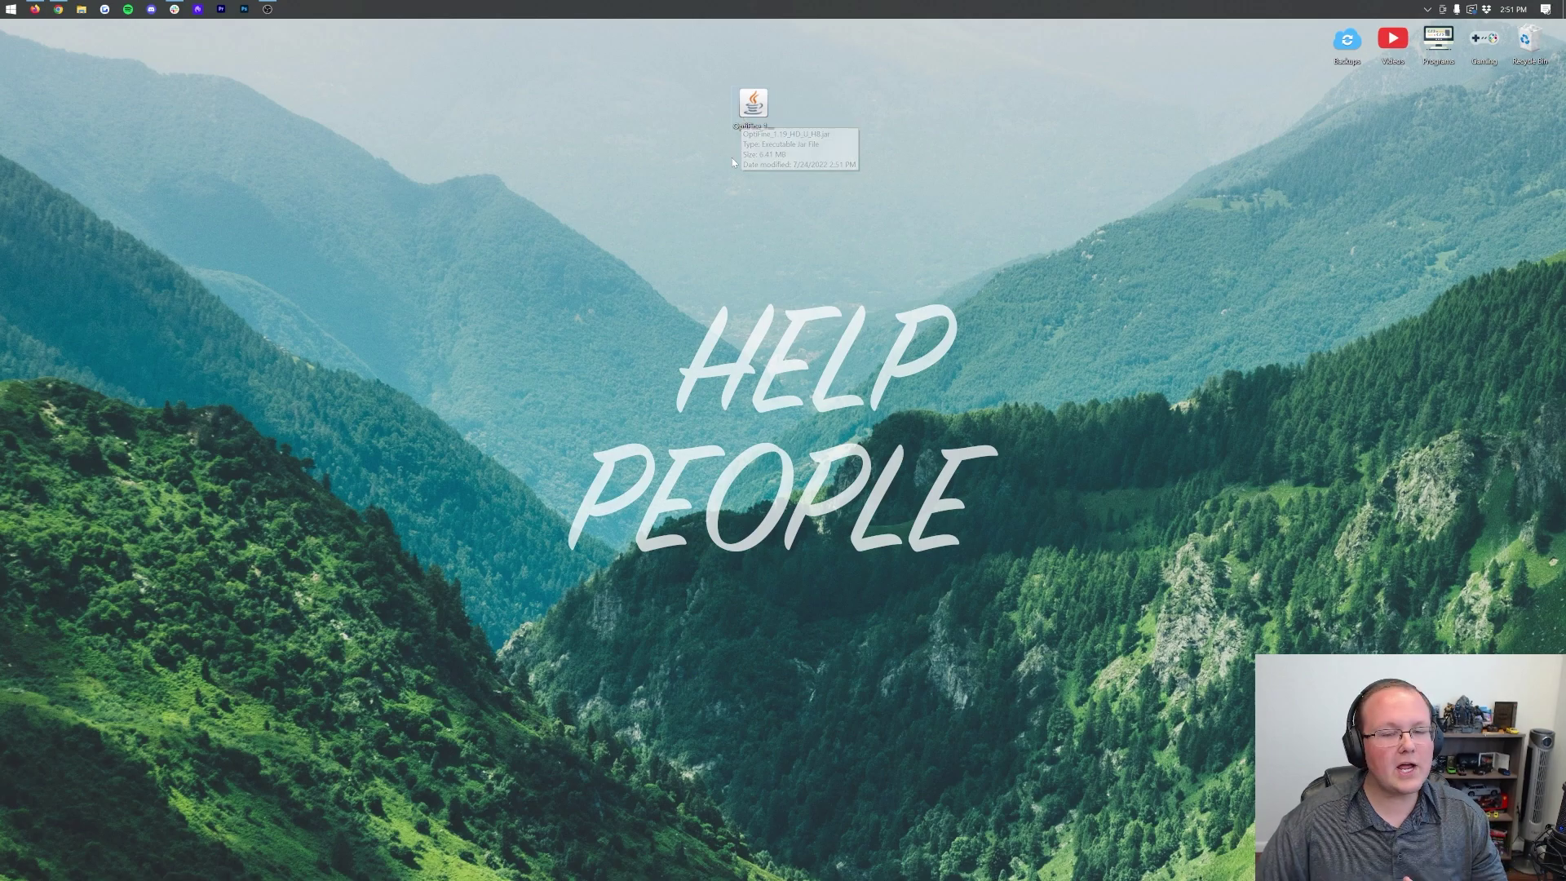
Cancel the open-with prompt for the OptiFine jar and return Chrome to the Java install guide.
right_click(756, 111)
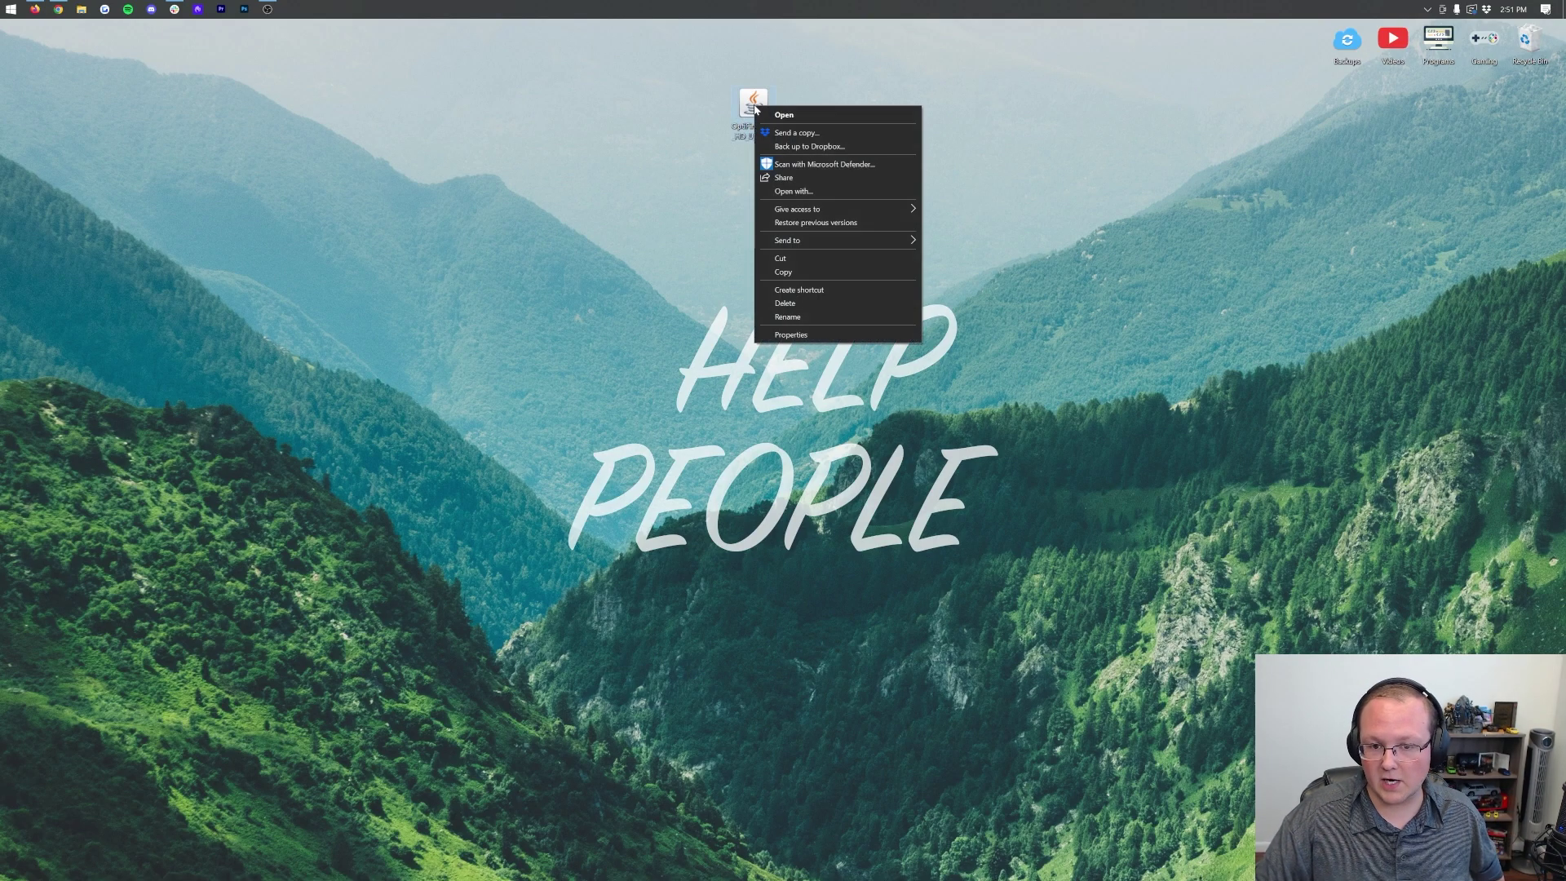
click(814, 192)
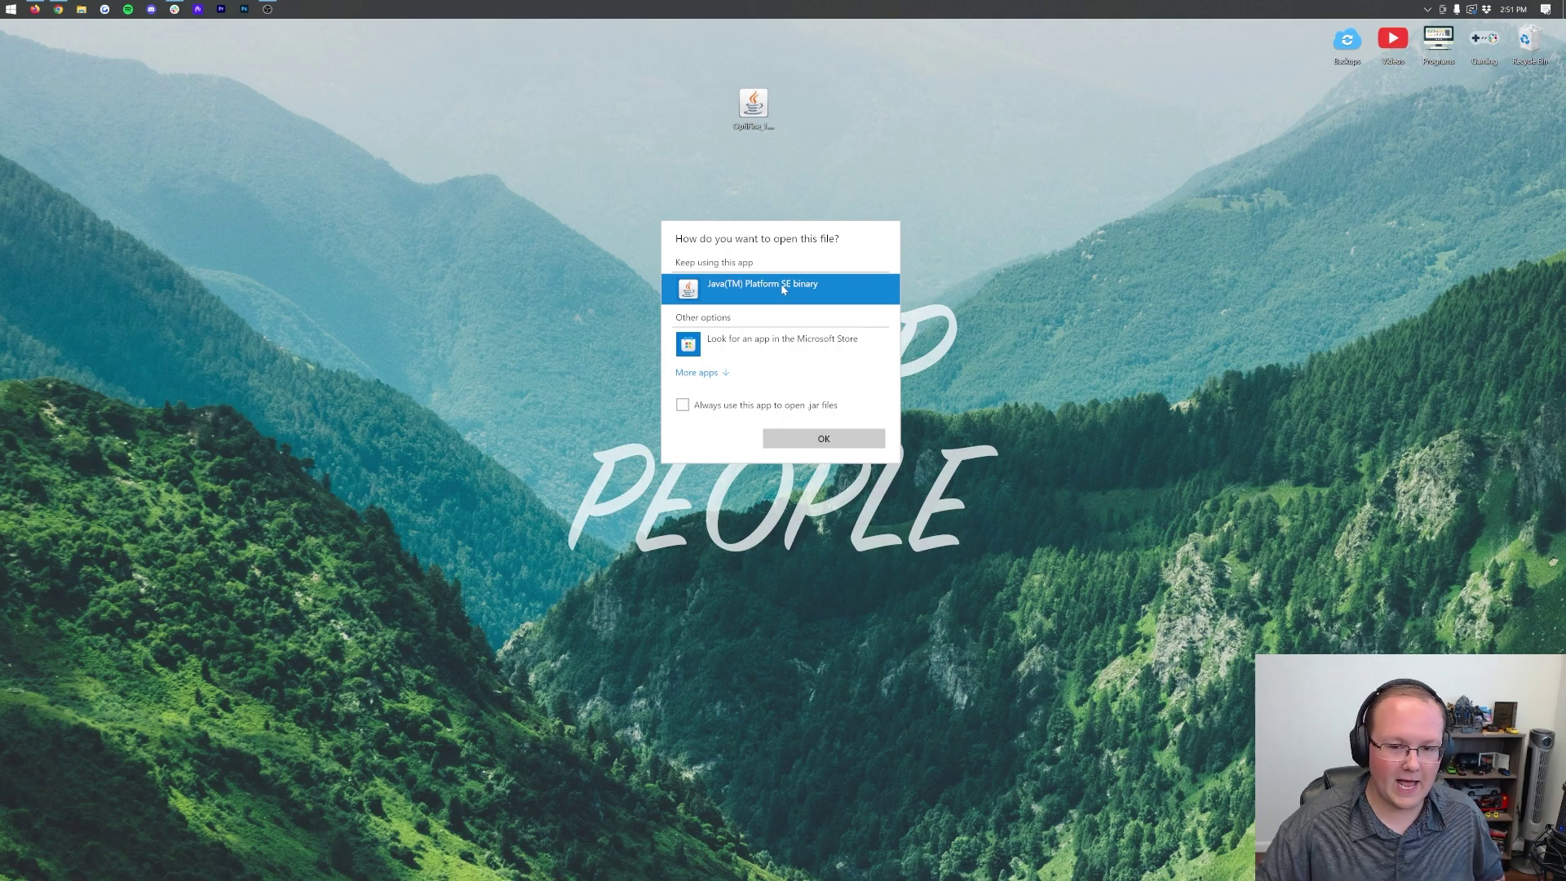
click(689, 181)
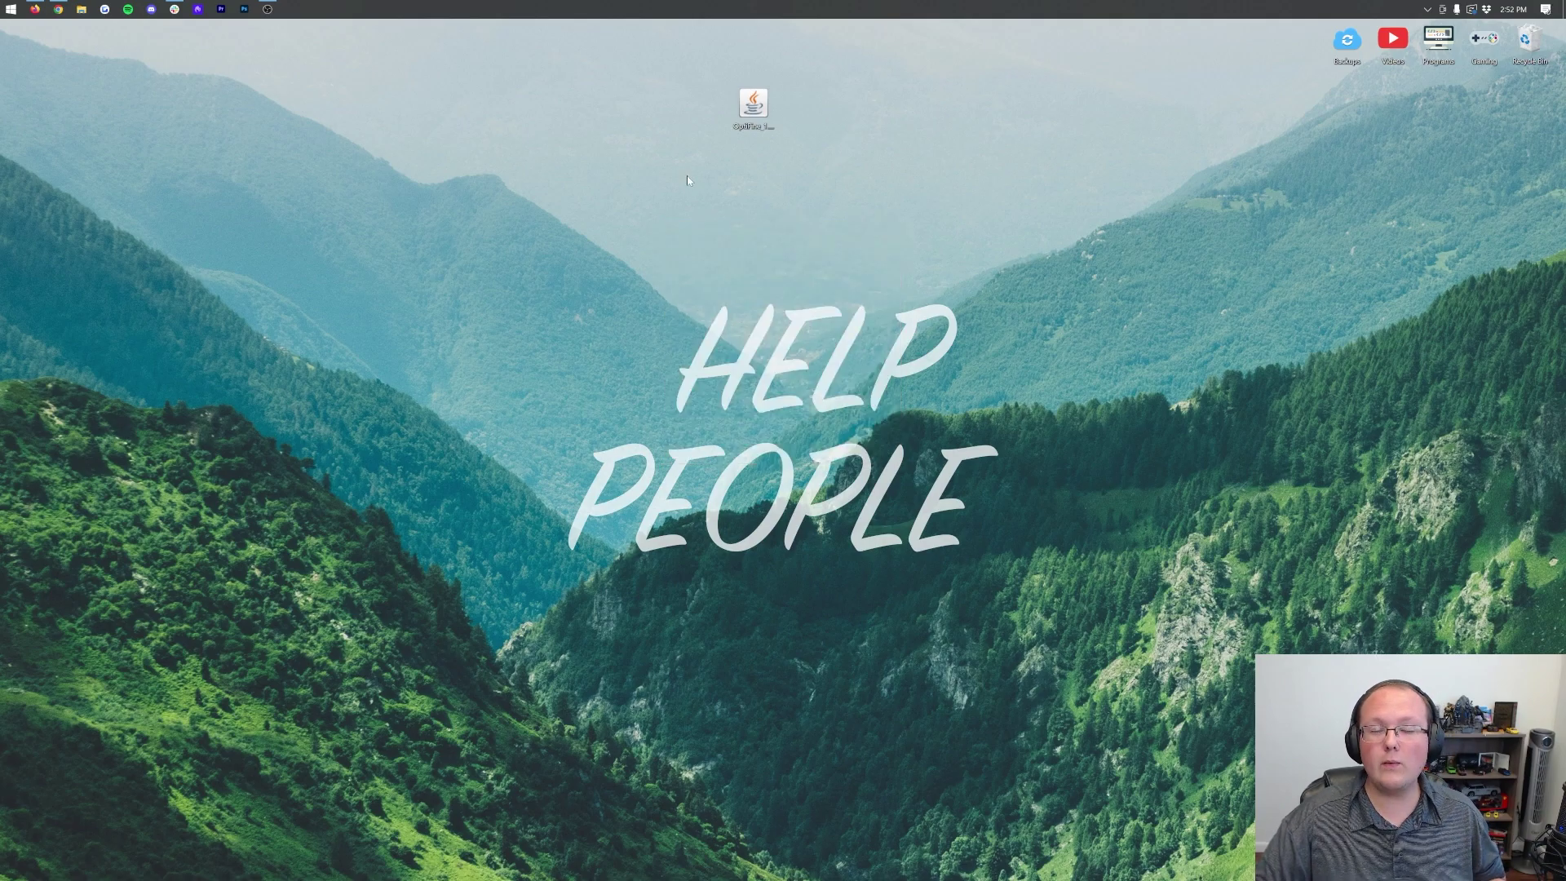
click(58, 9)
click(231, 31)
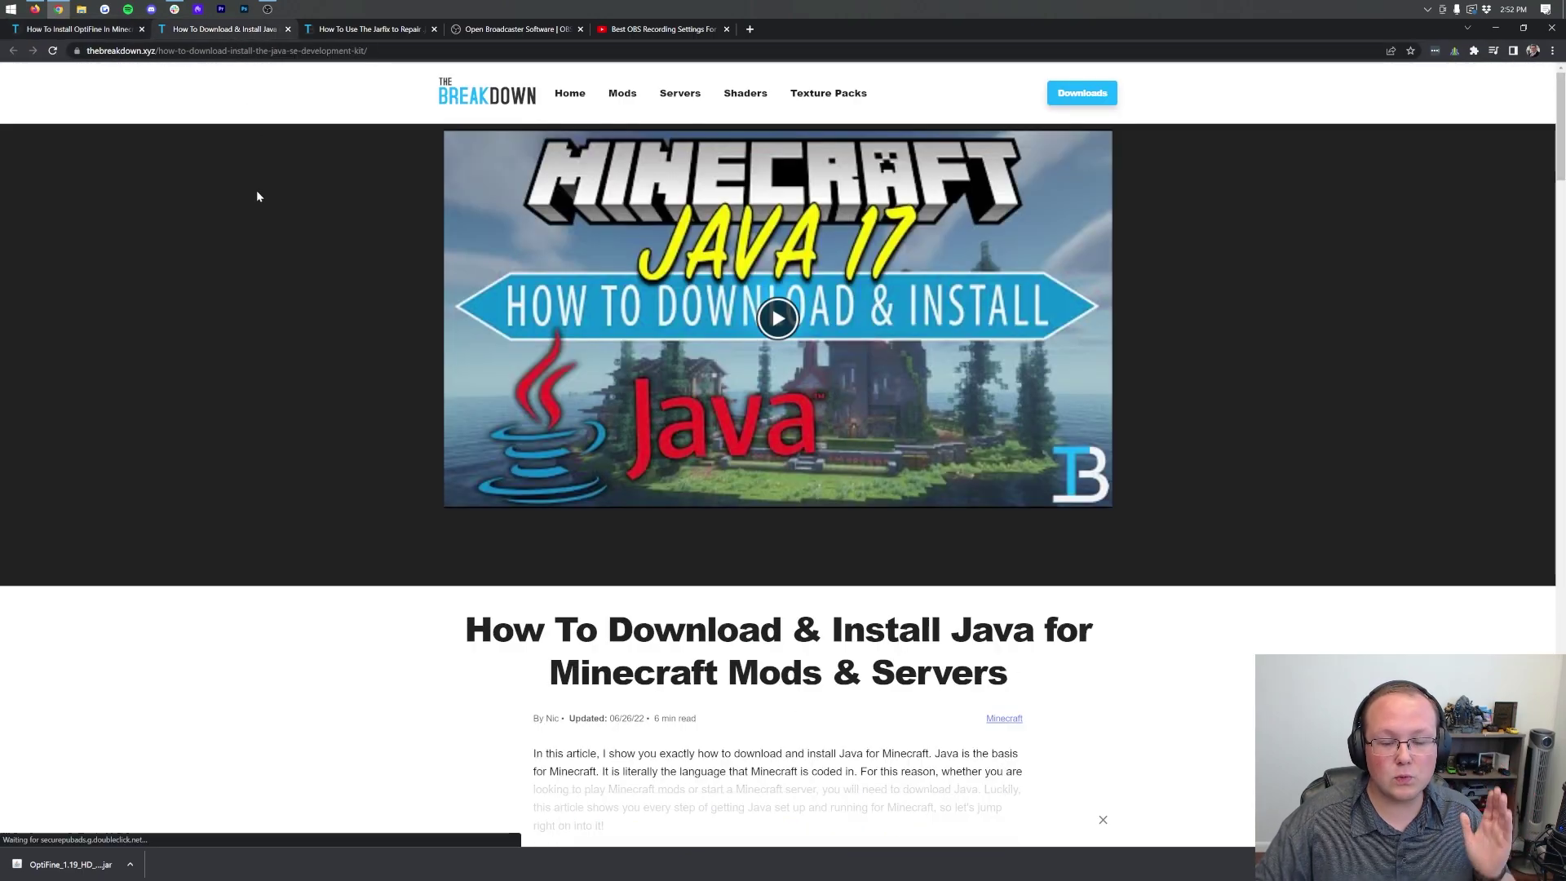
Read through the Java guide, view the Jarfix guide, then minimise Chrome to the desktop.
scroll(262, 208, down, 5)
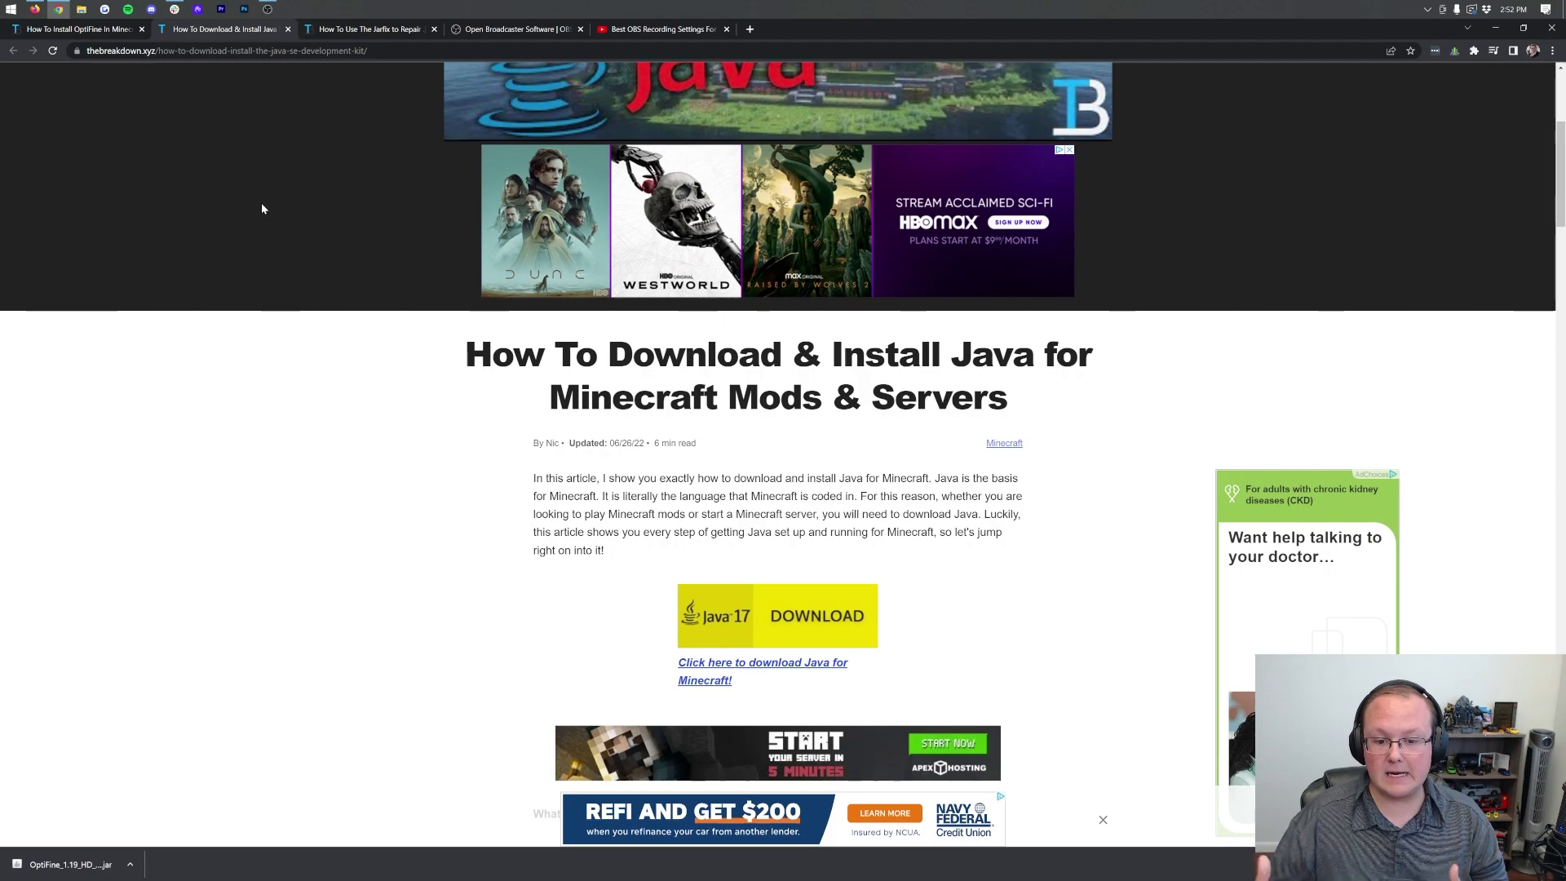
scroll(375, 346, down, 5)
scroll(375, 347, down, 3)
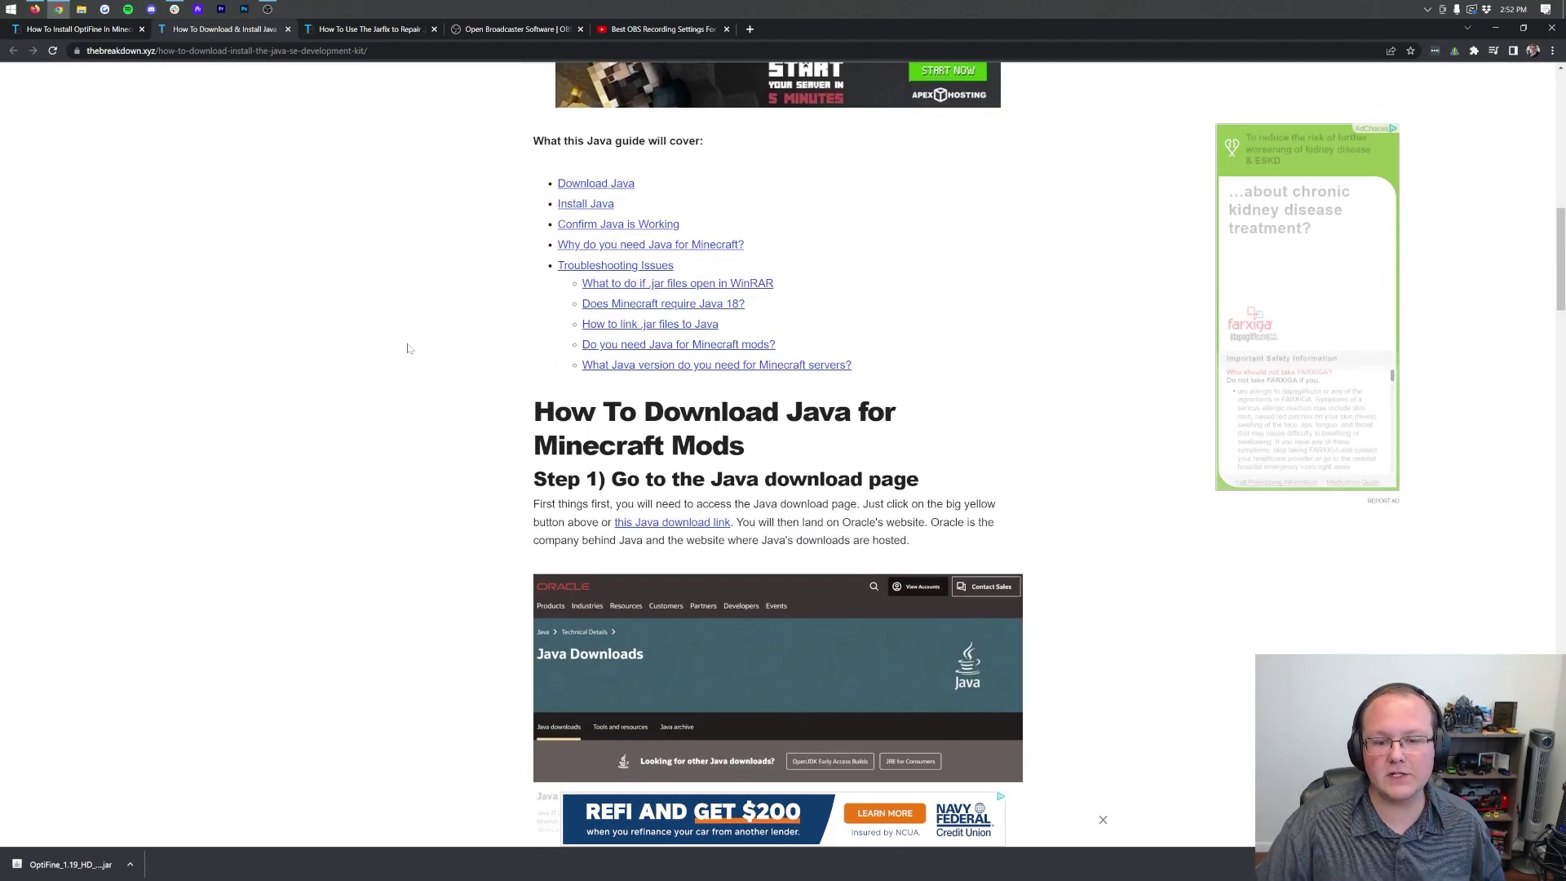
scroll(461, 335, down, 1)
scroll(462, 335, down, 6)
scroll(458, 334, up, 15)
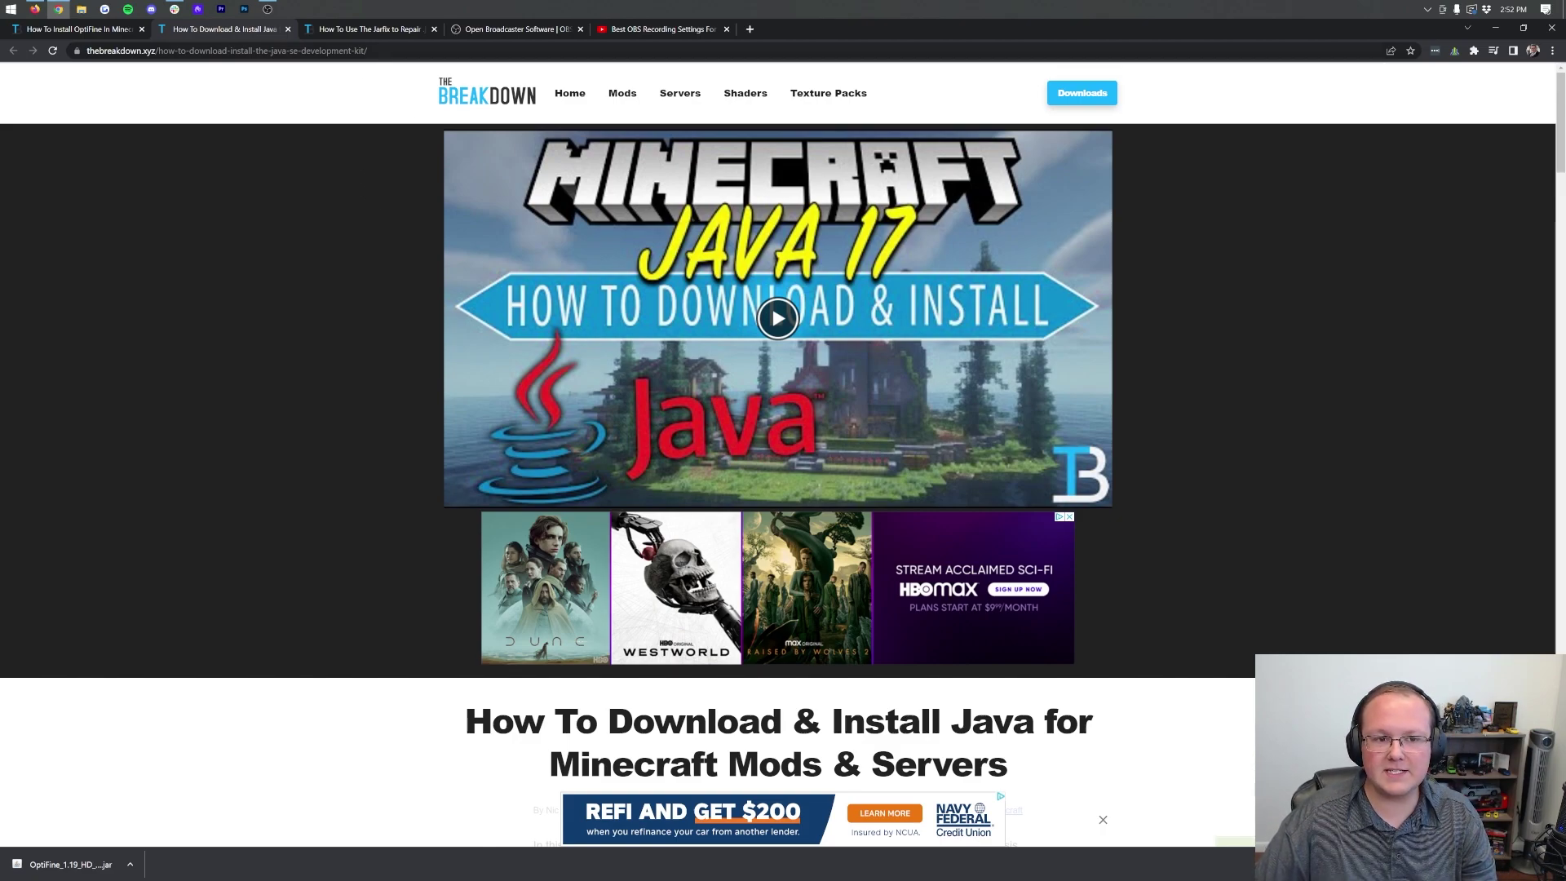
click(369, 30)
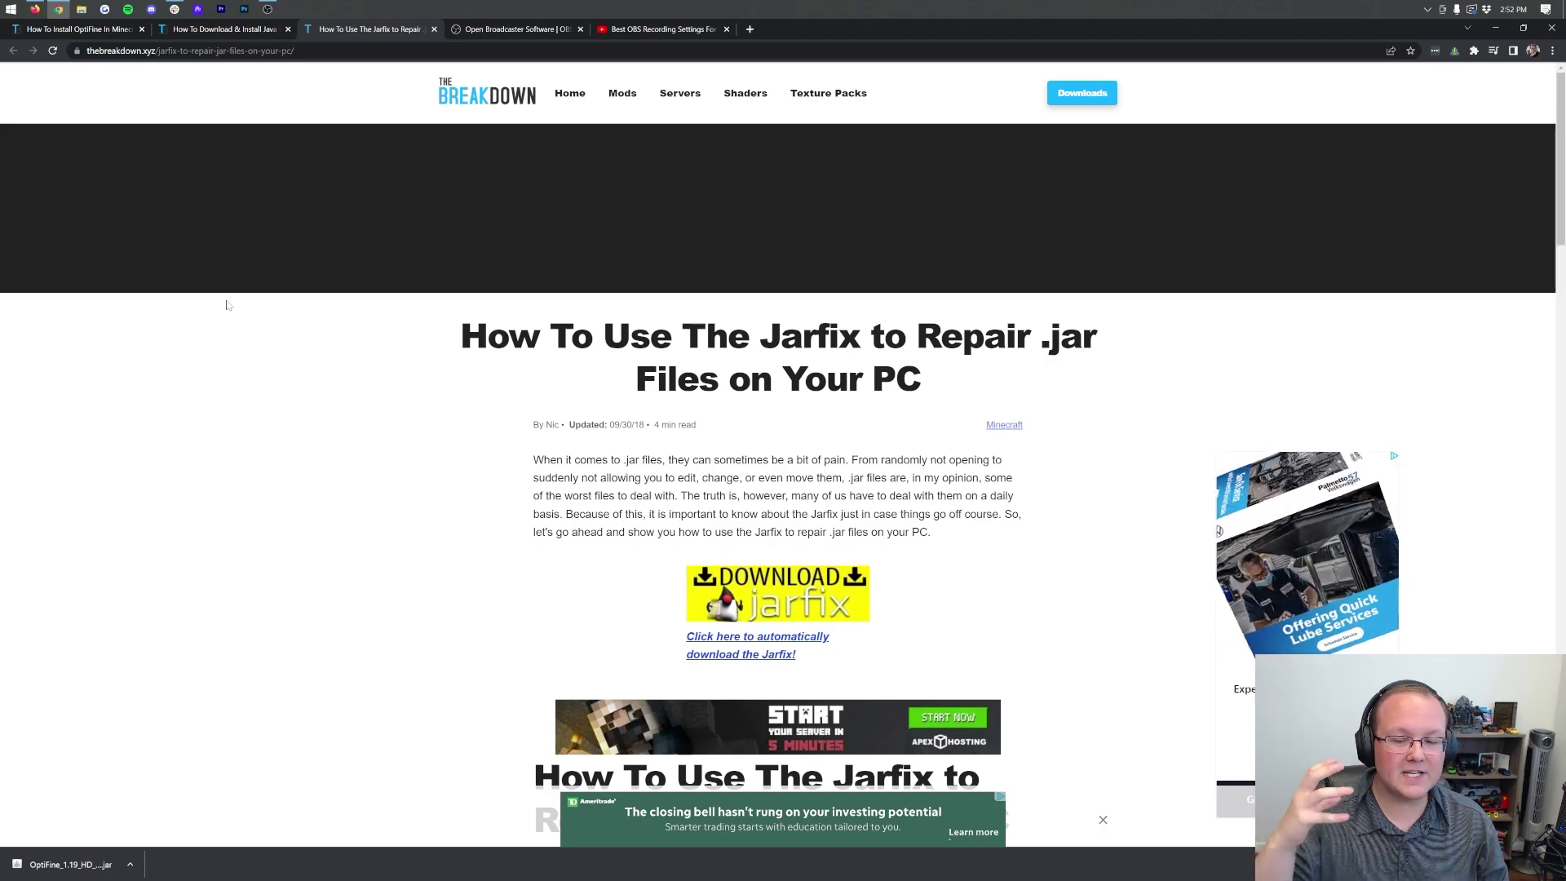
click(1495, 28)
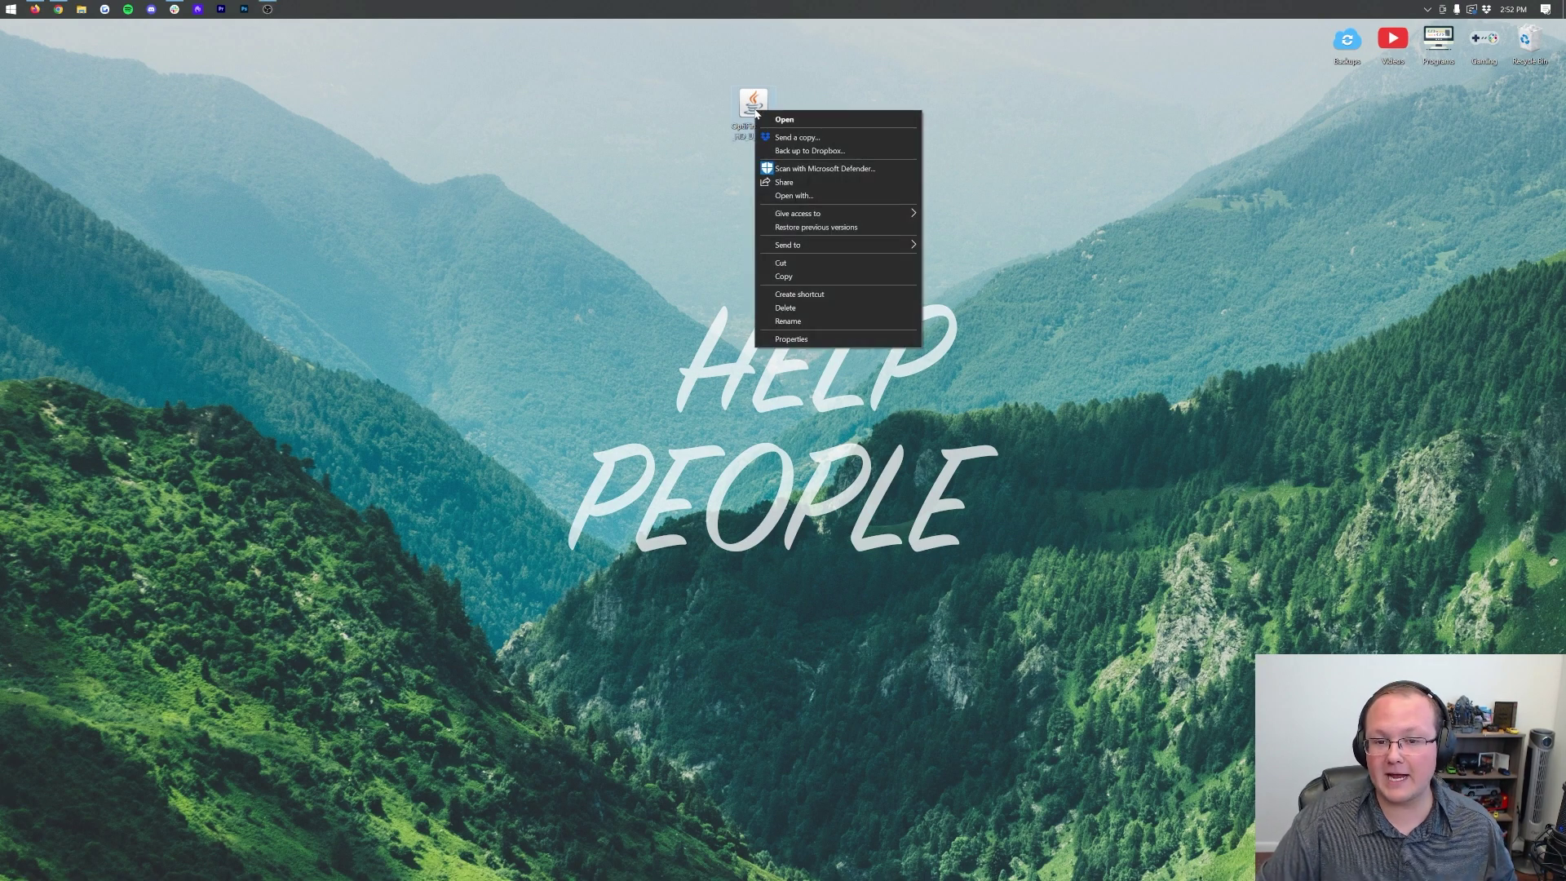
Run the OptiFine jar with Java to install OptiFine HD Ultra H8, then confirm the success message.
click(799, 196)
click(837, 439)
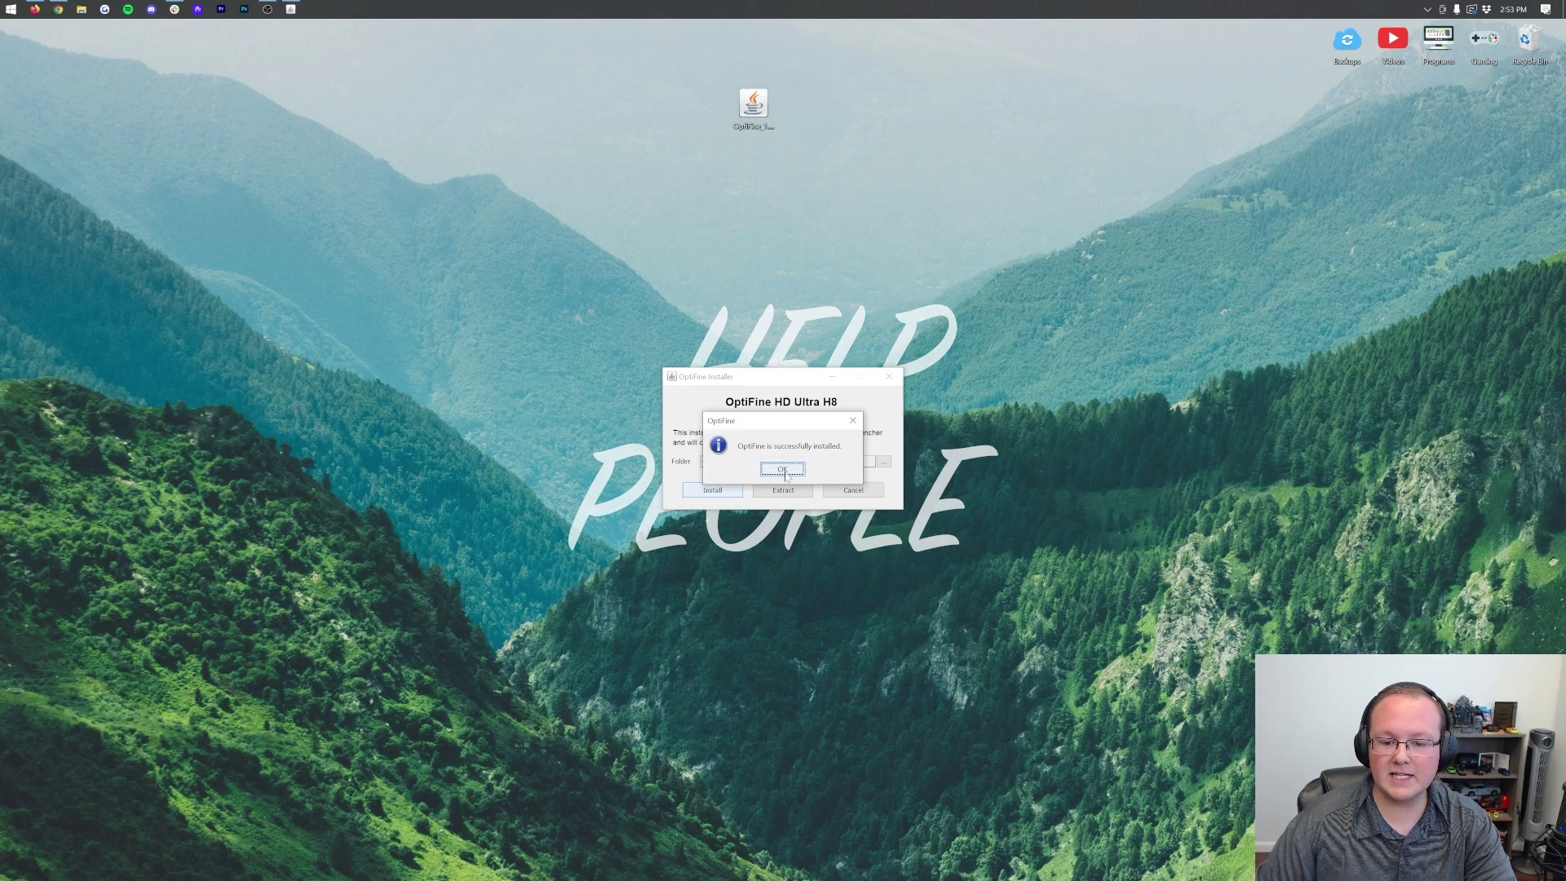
click(783, 469)
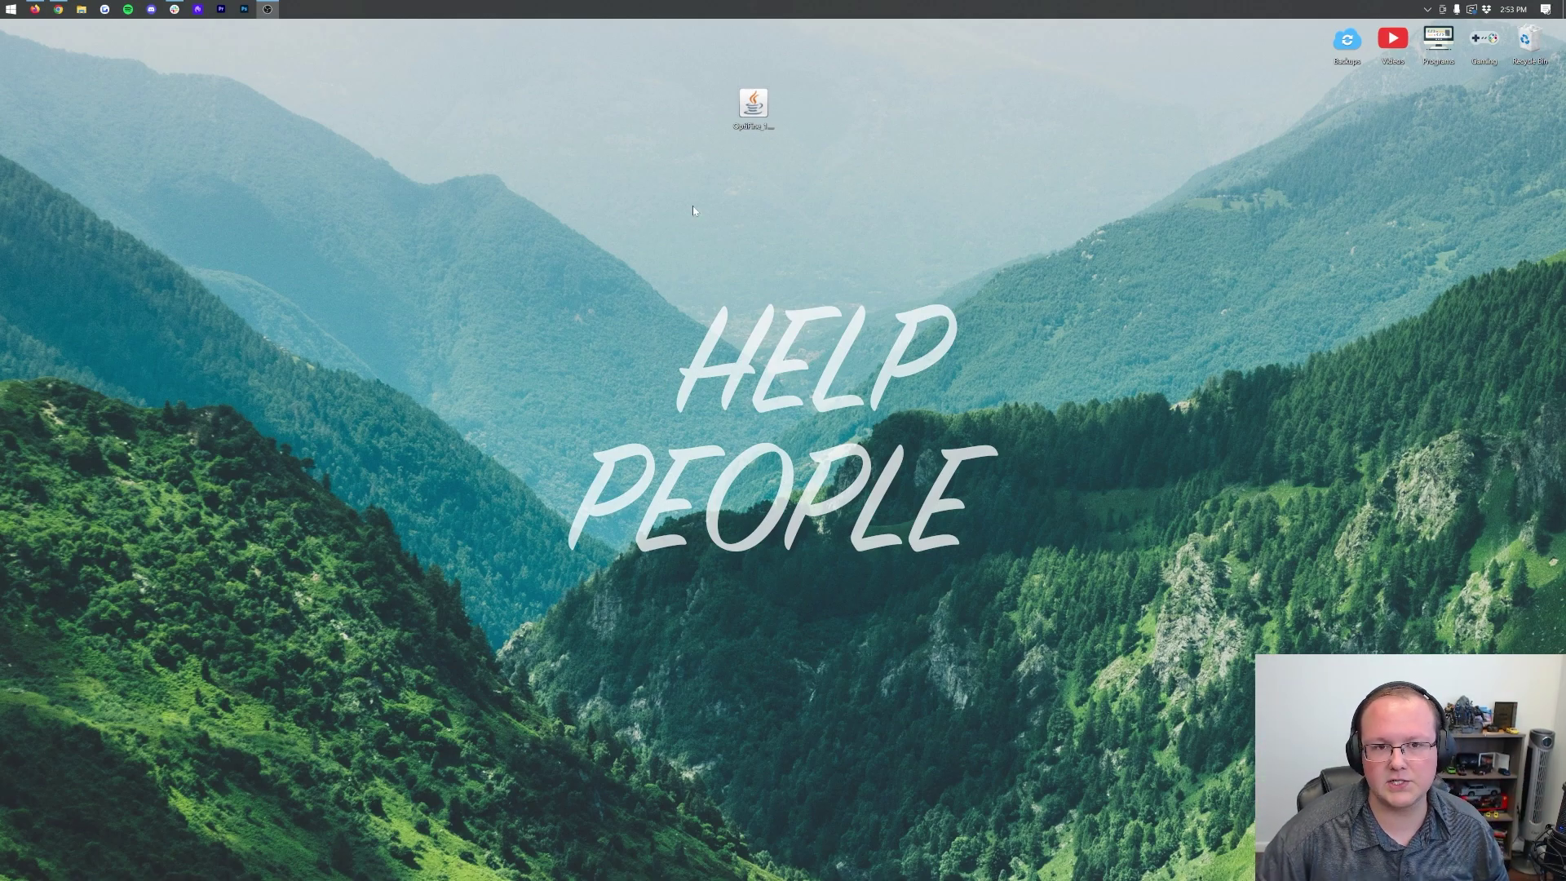
Launch Minecraft Launcher from Start and list installations to find 1.19-OptiFine_HD_U_H8.
click(11, 9)
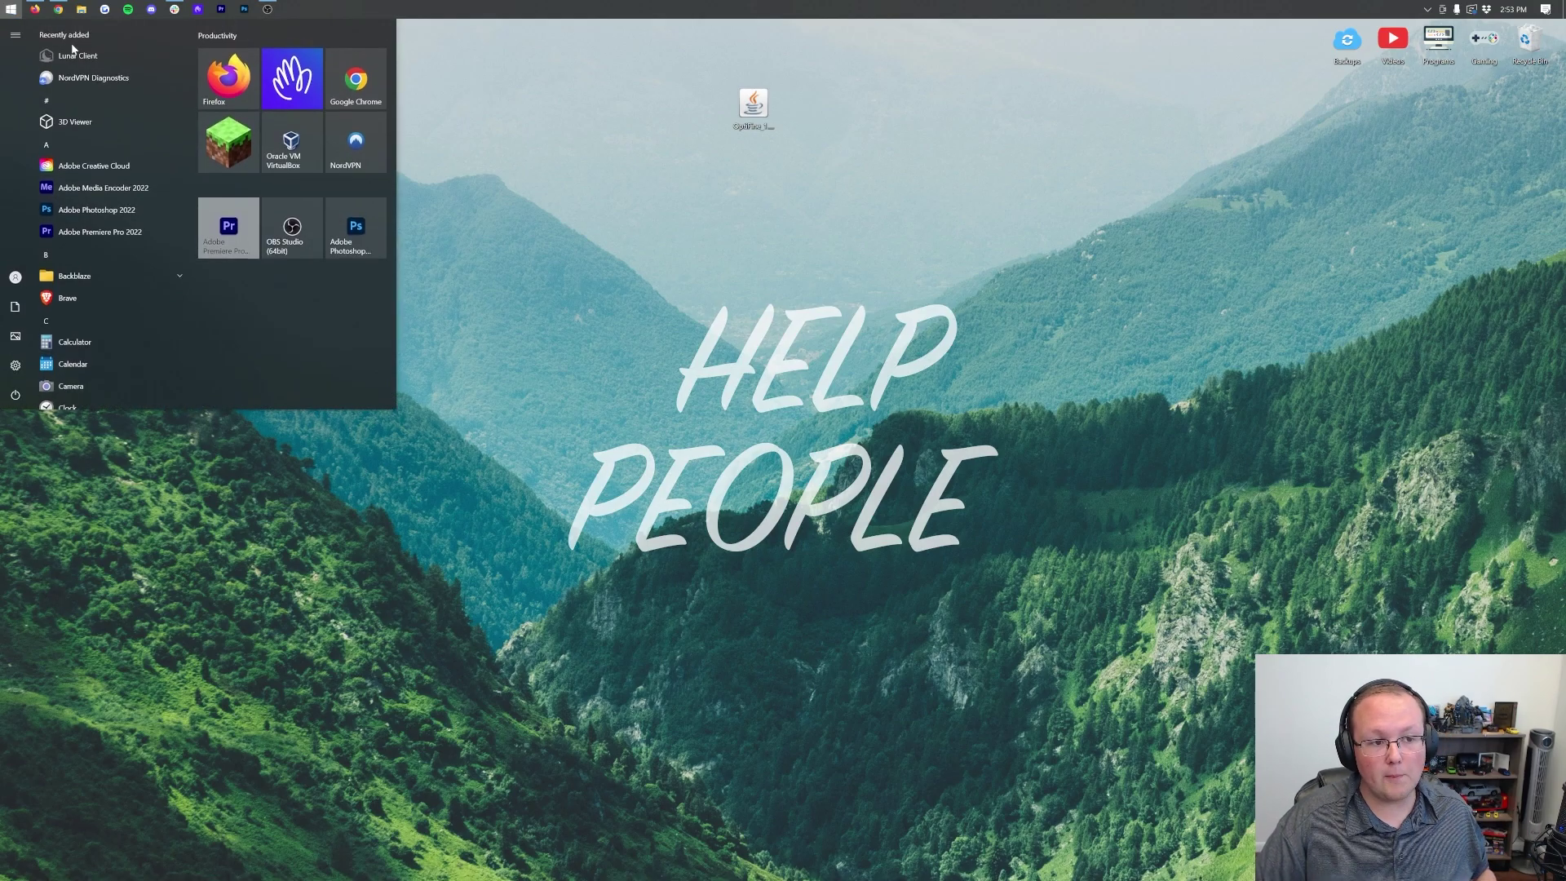
click(247, 154)
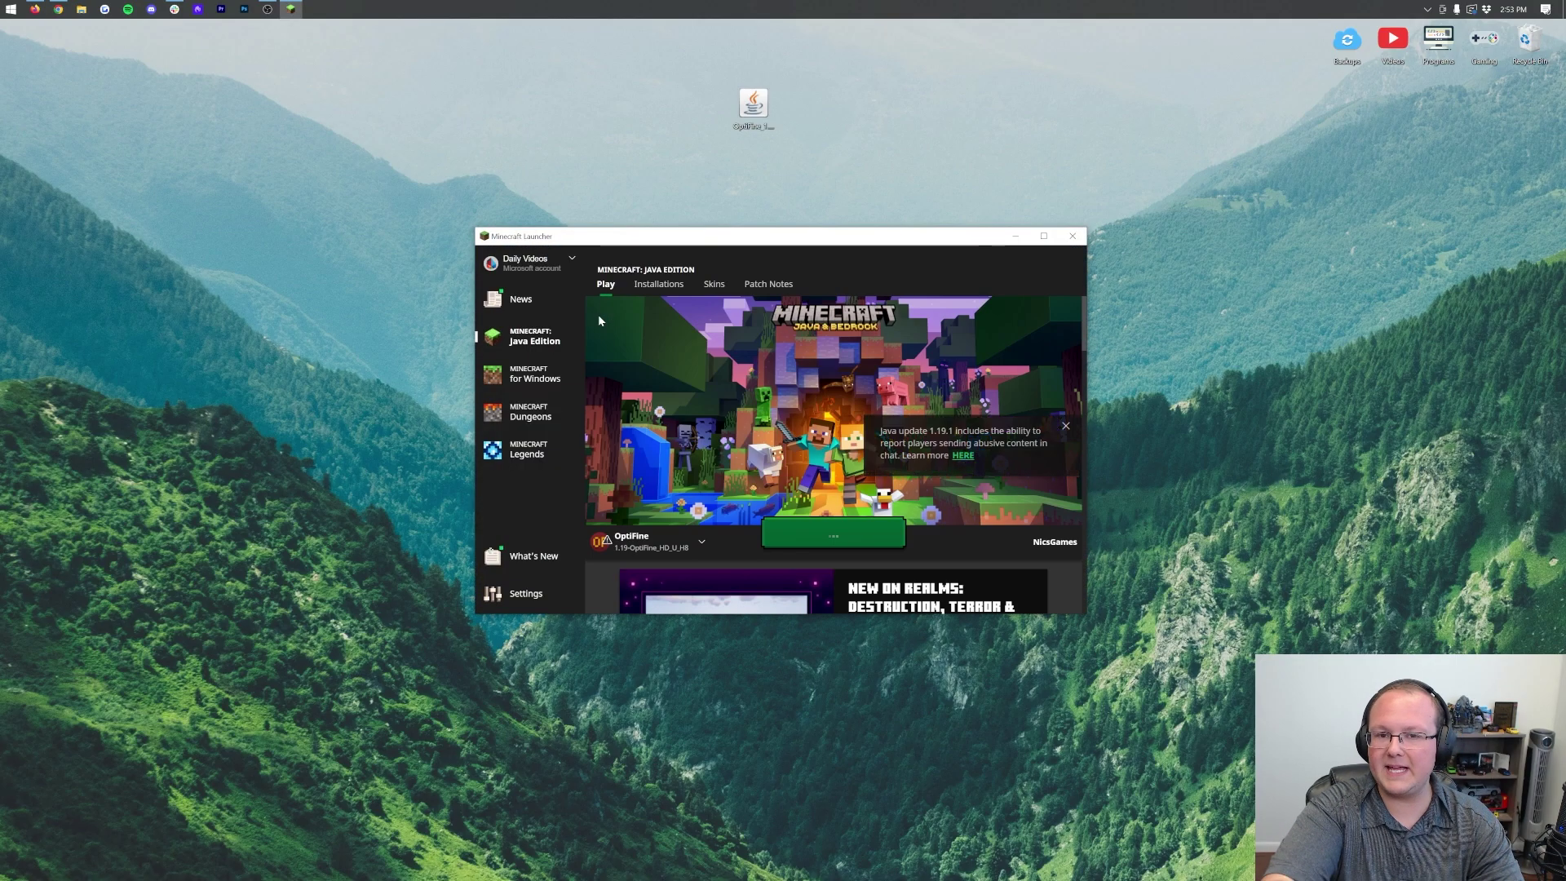
click(674, 550)
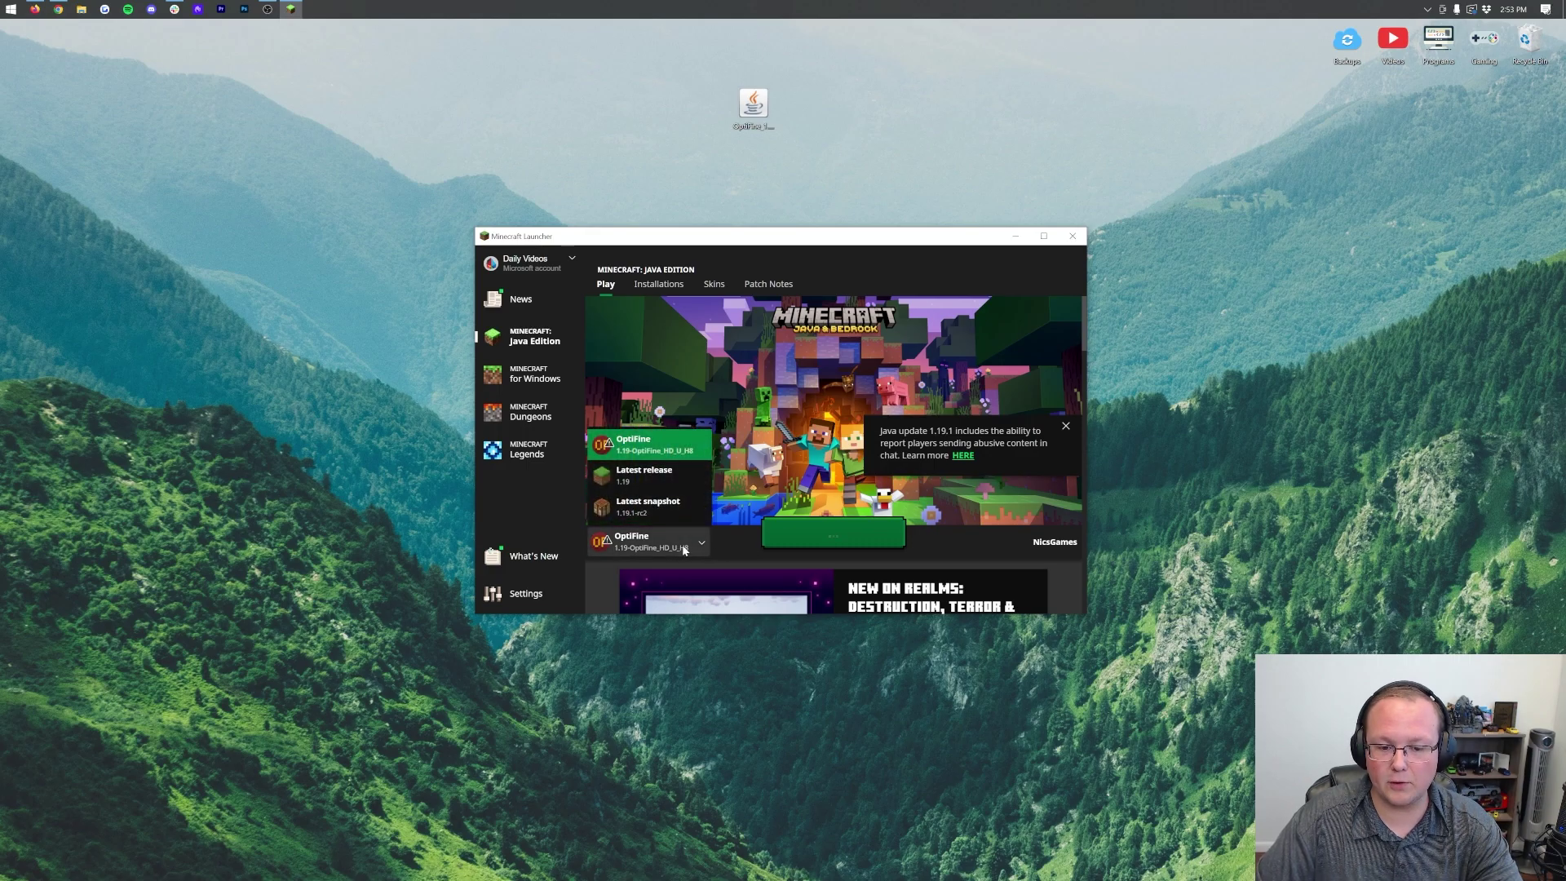
Show the Installations list with modded versions included.
click(659, 284)
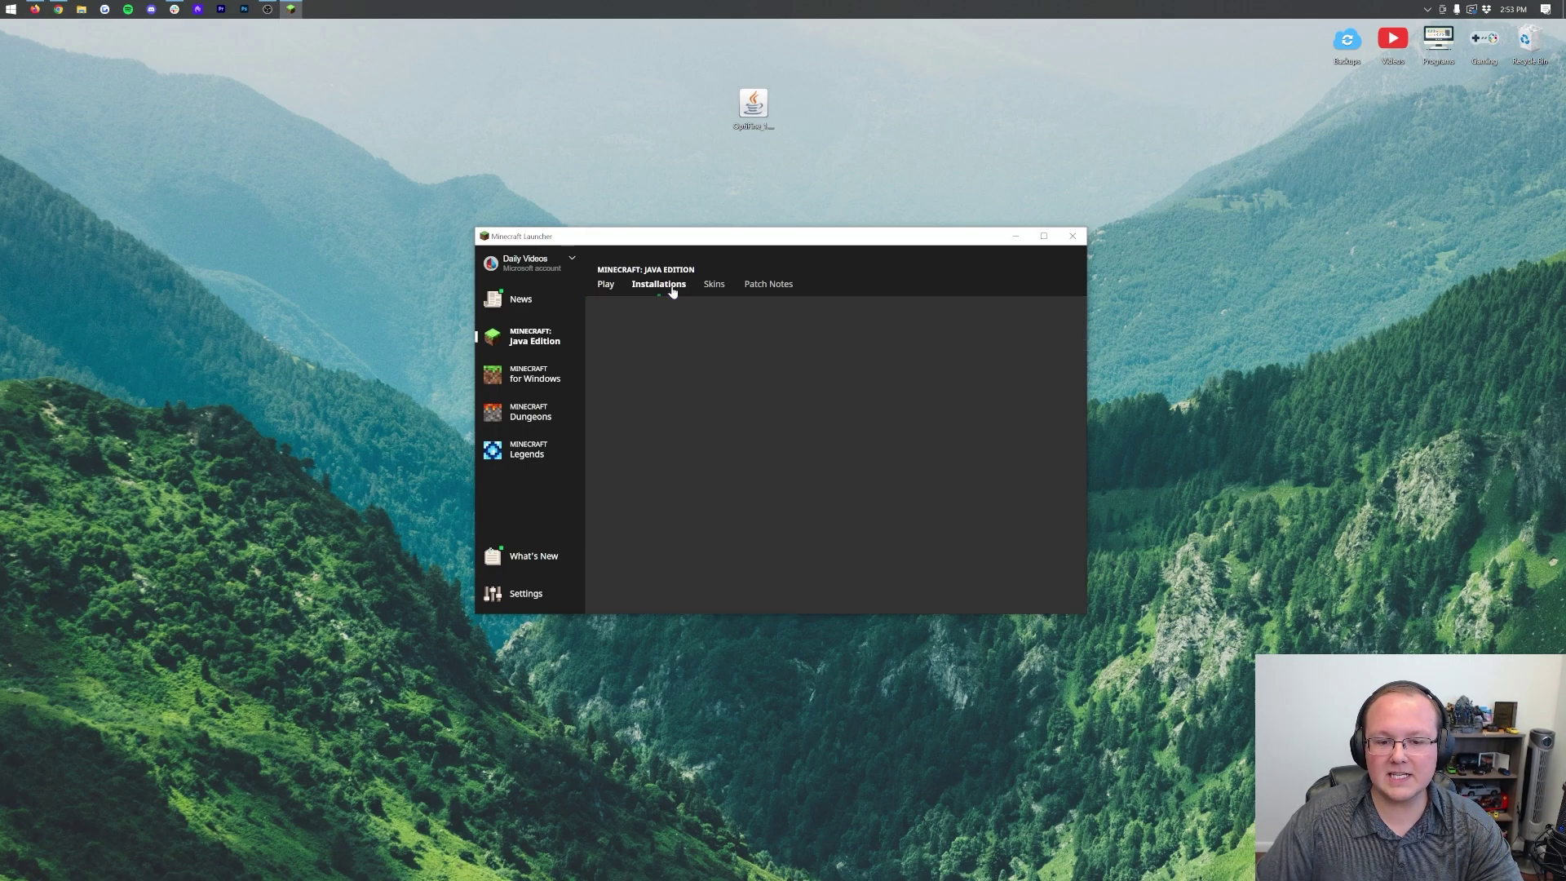
click(1052, 324)
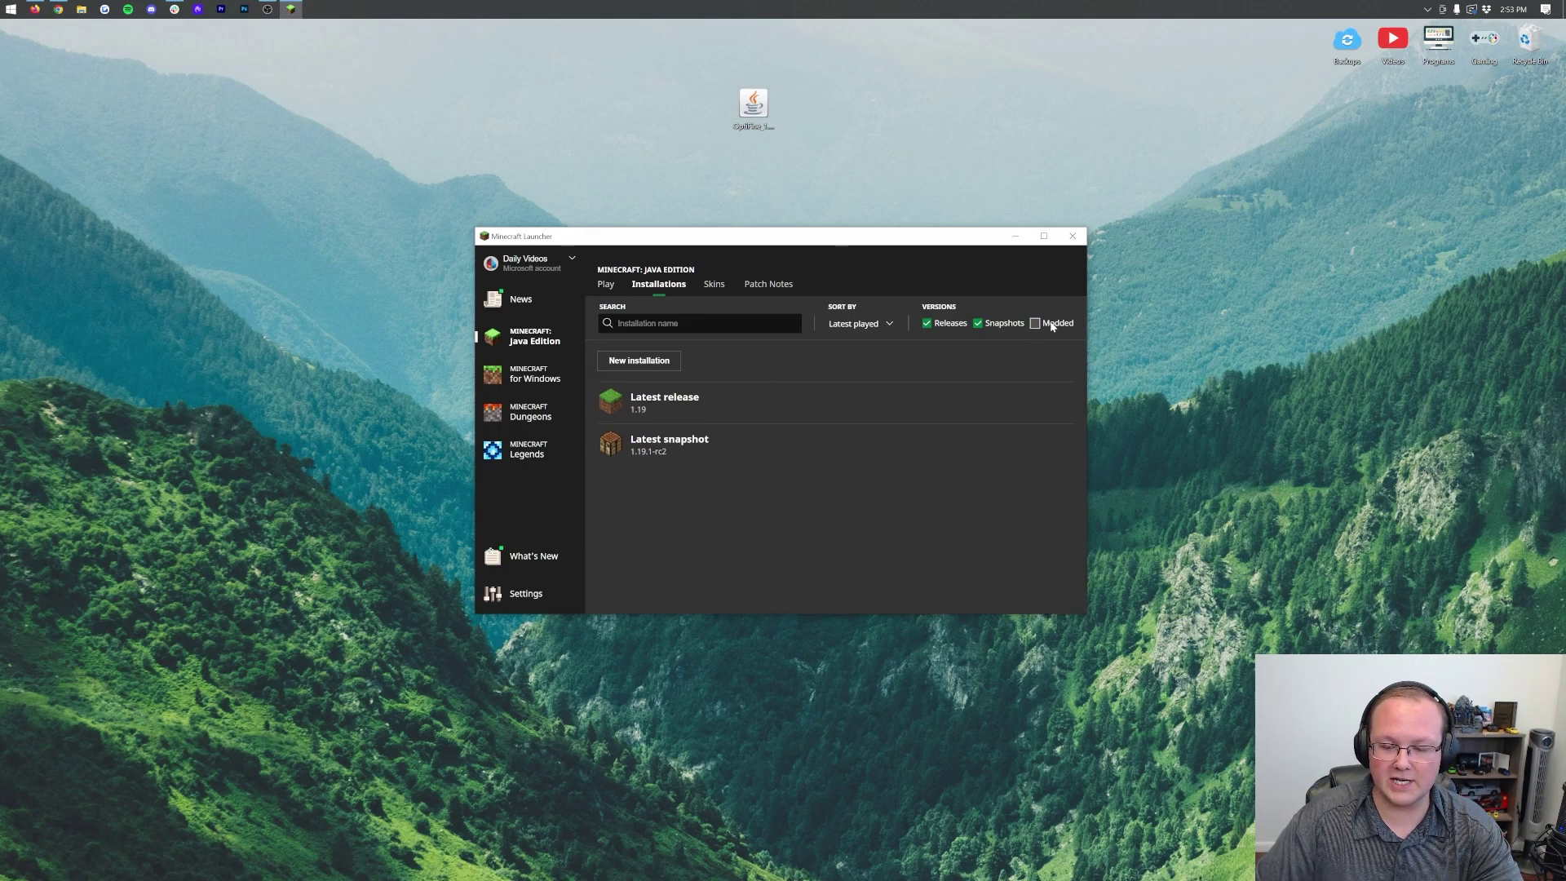
click(1035, 325)
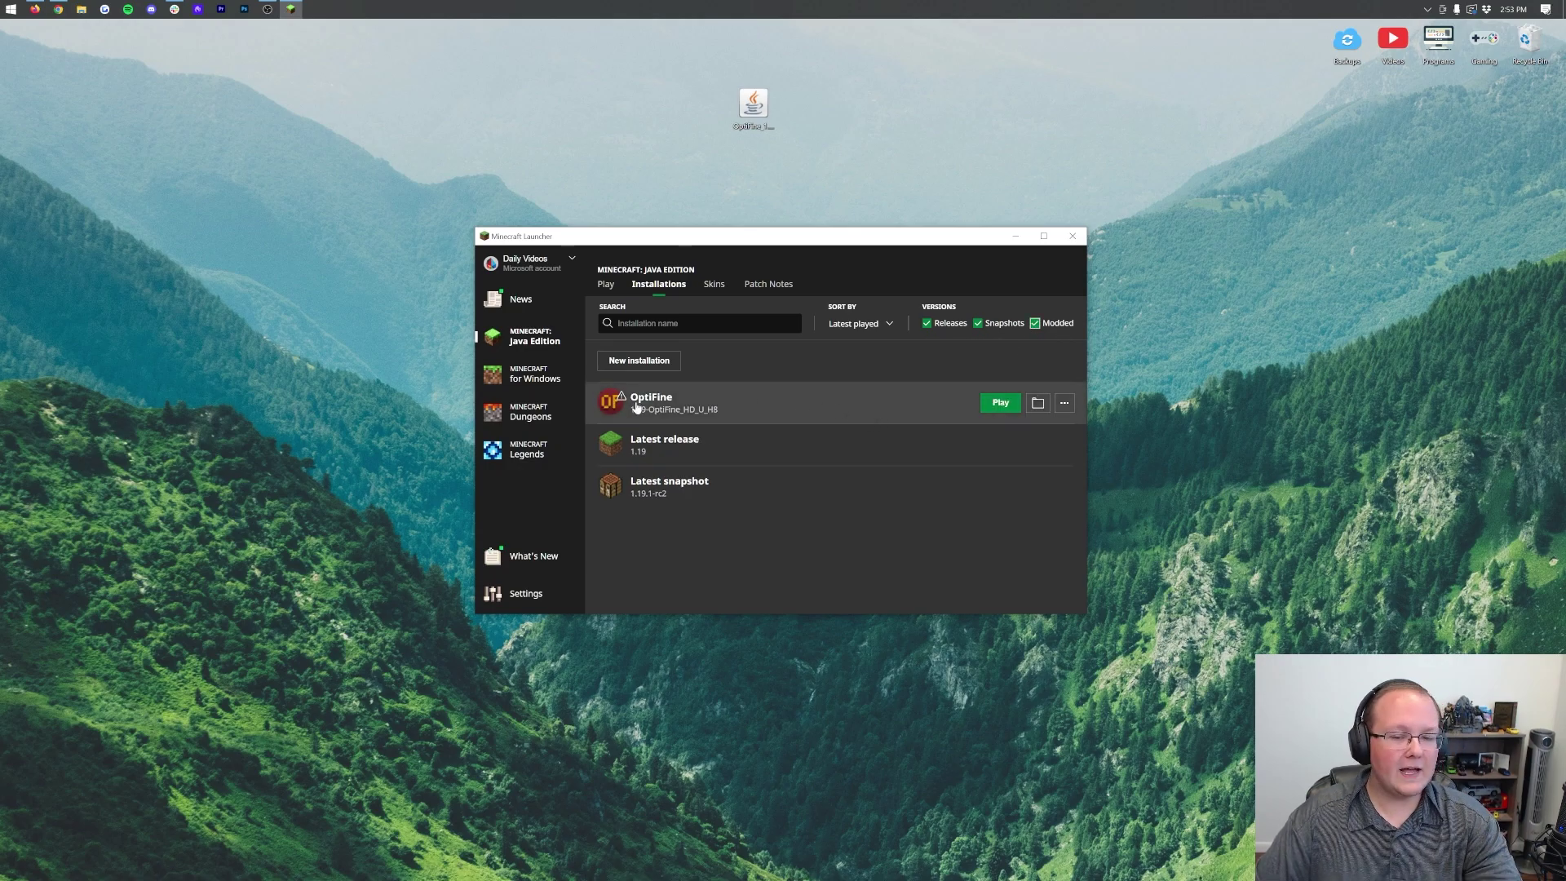
Create a new installation named 'OpTifine' using version release 1.19-OptiFine_HD_U_H8.
click(660, 364)
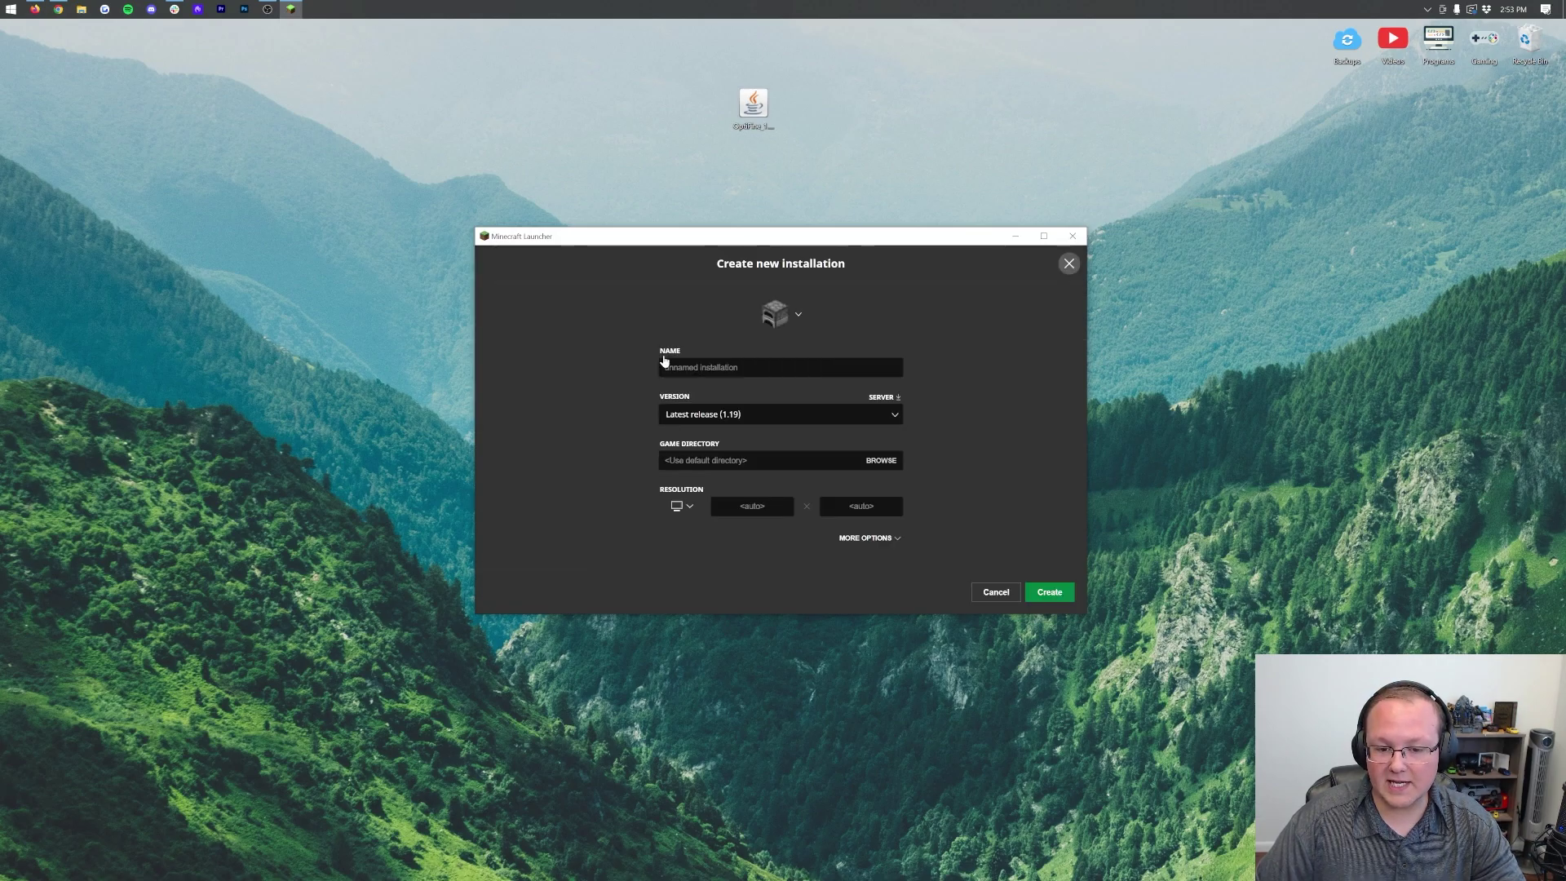
text(OpTifine)
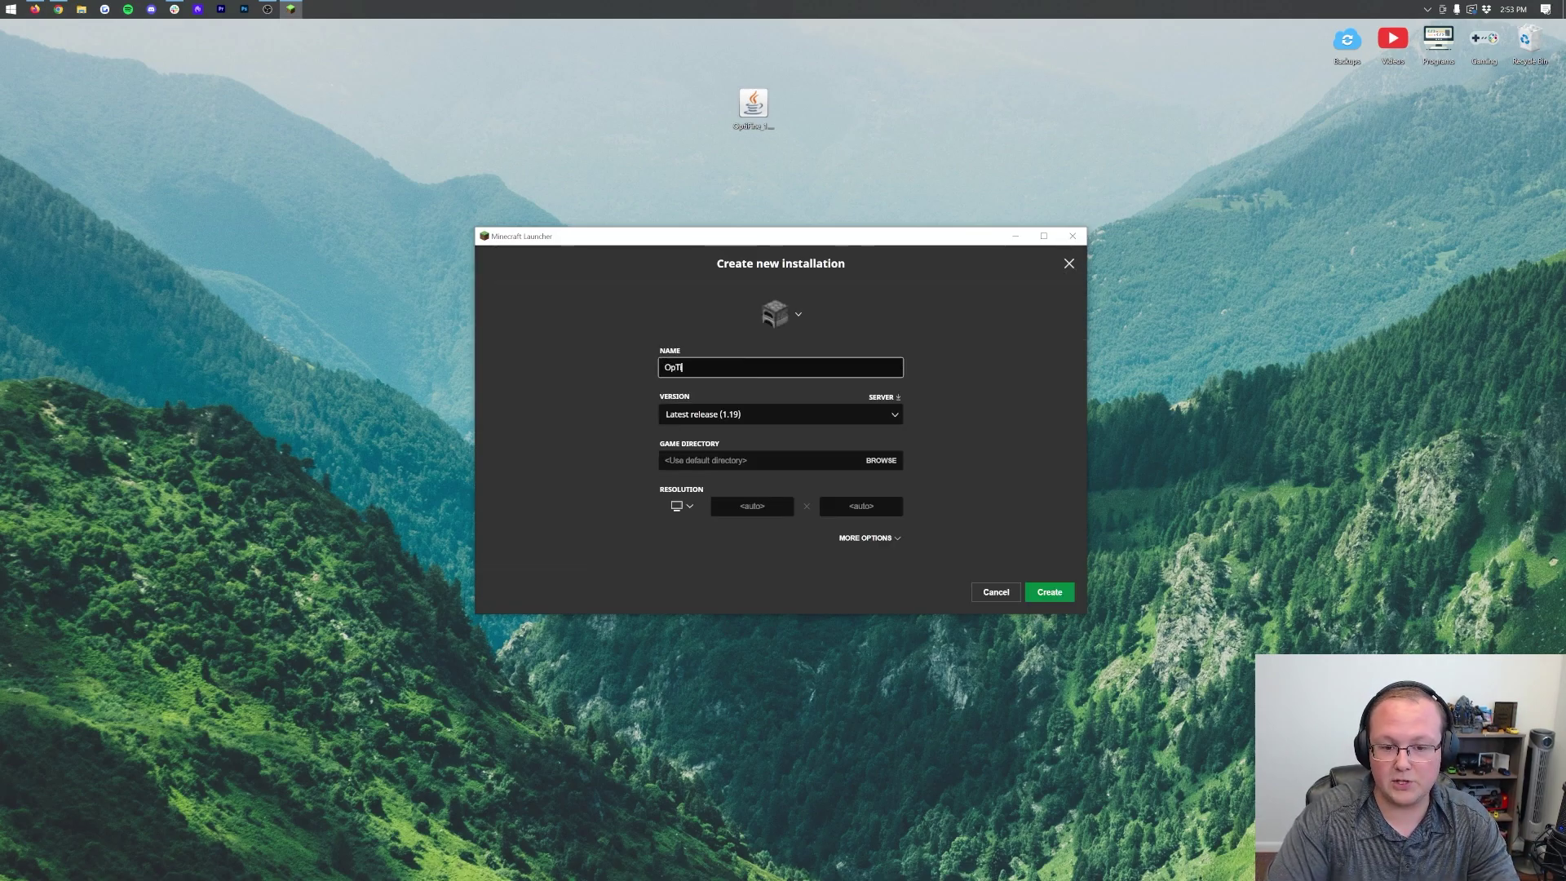
click(745, 413)
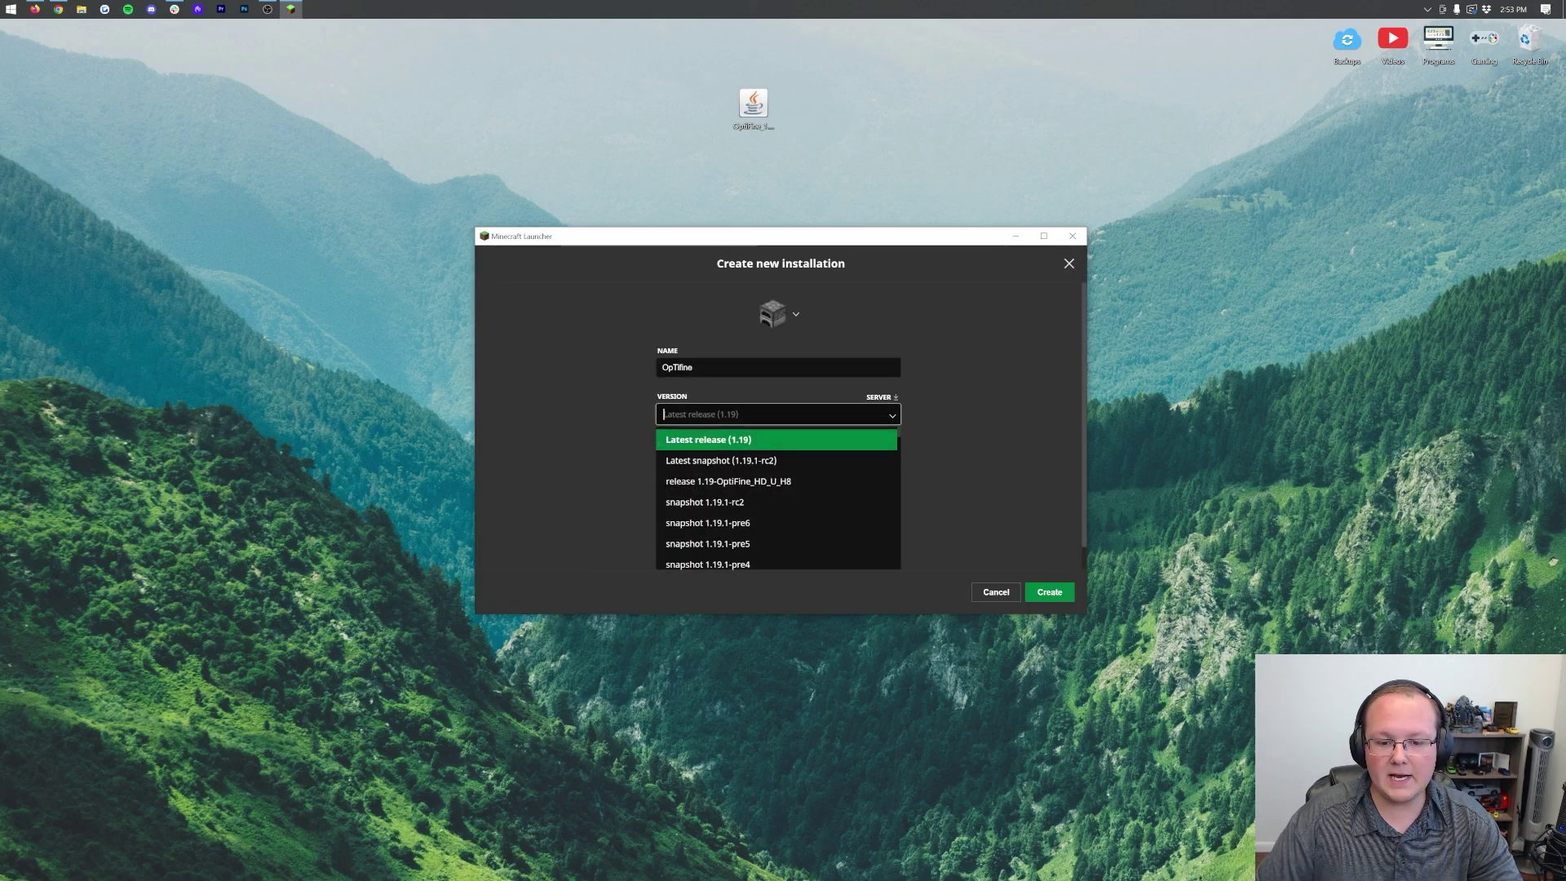
click(765, 477)
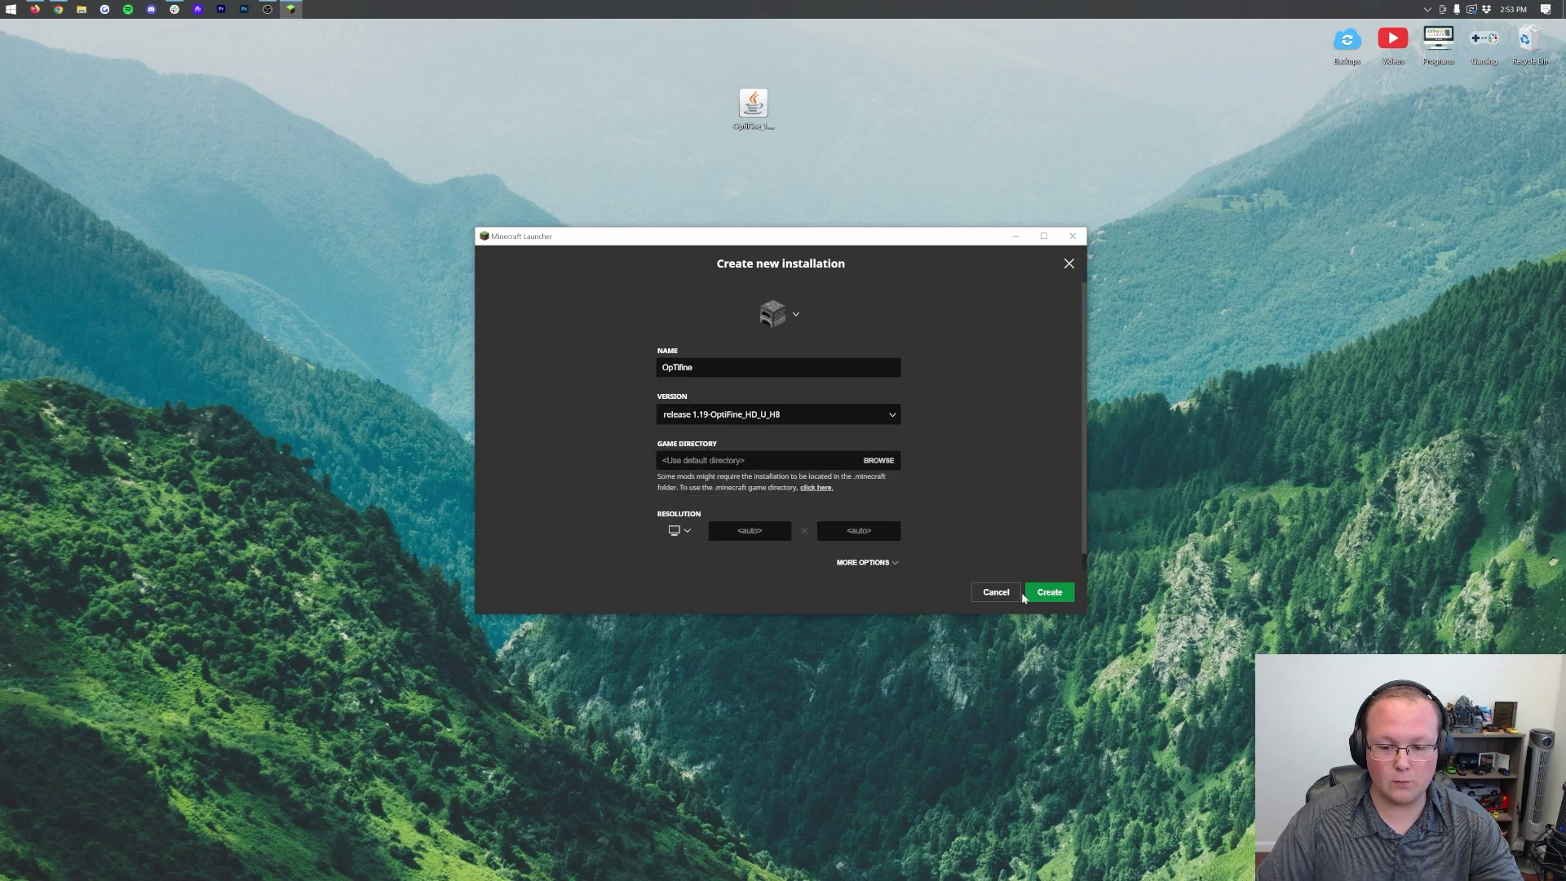
click(1048, 592)
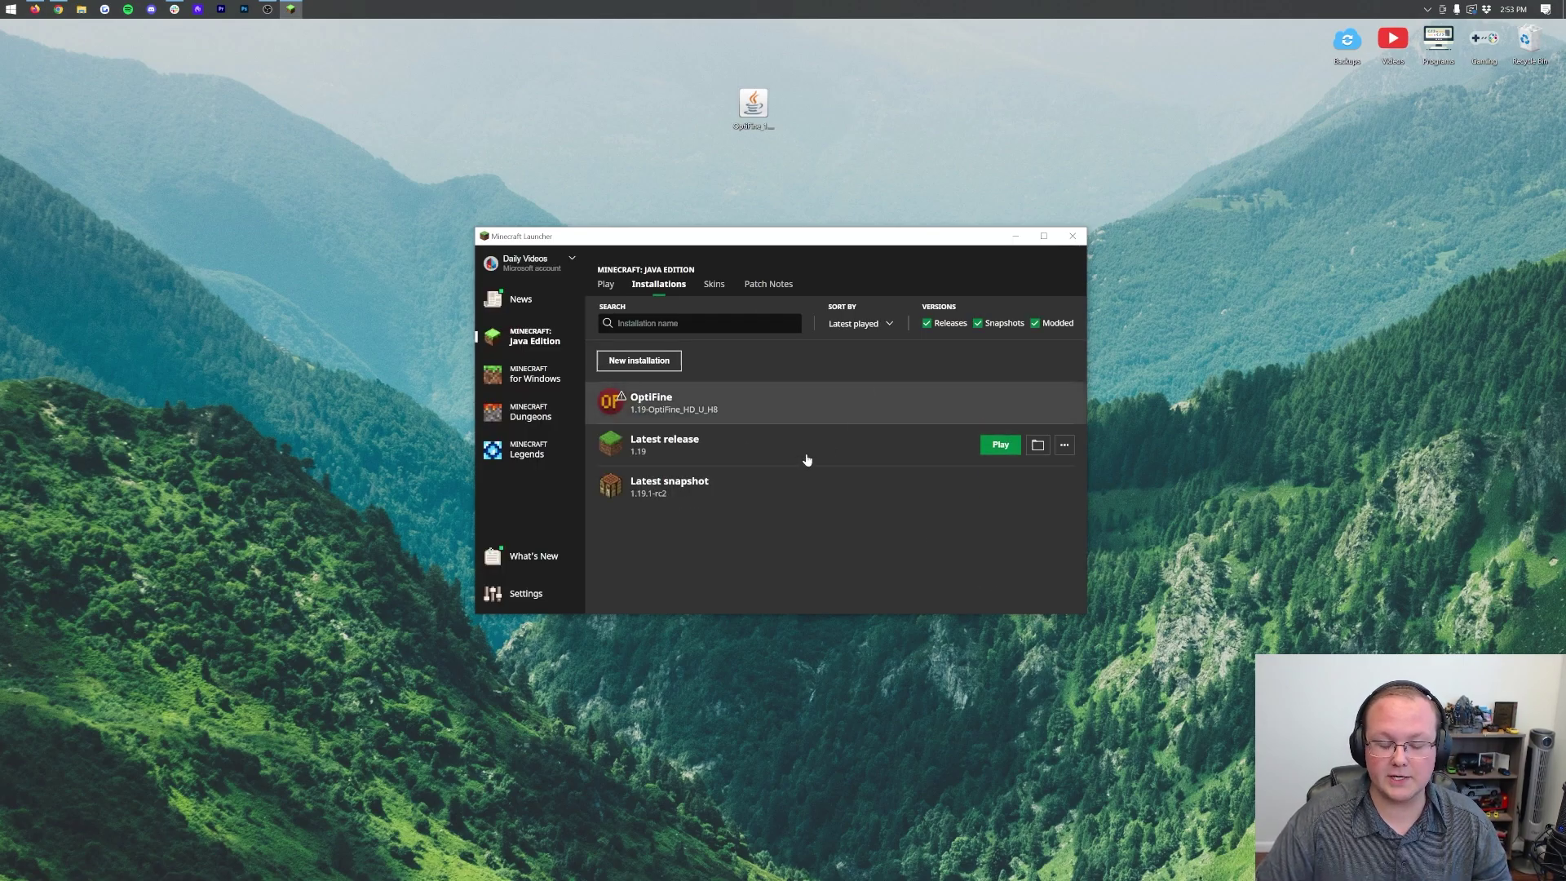
Edit the OptiFine installation and set its resolution to 1920x1080.
click(1065, 402)
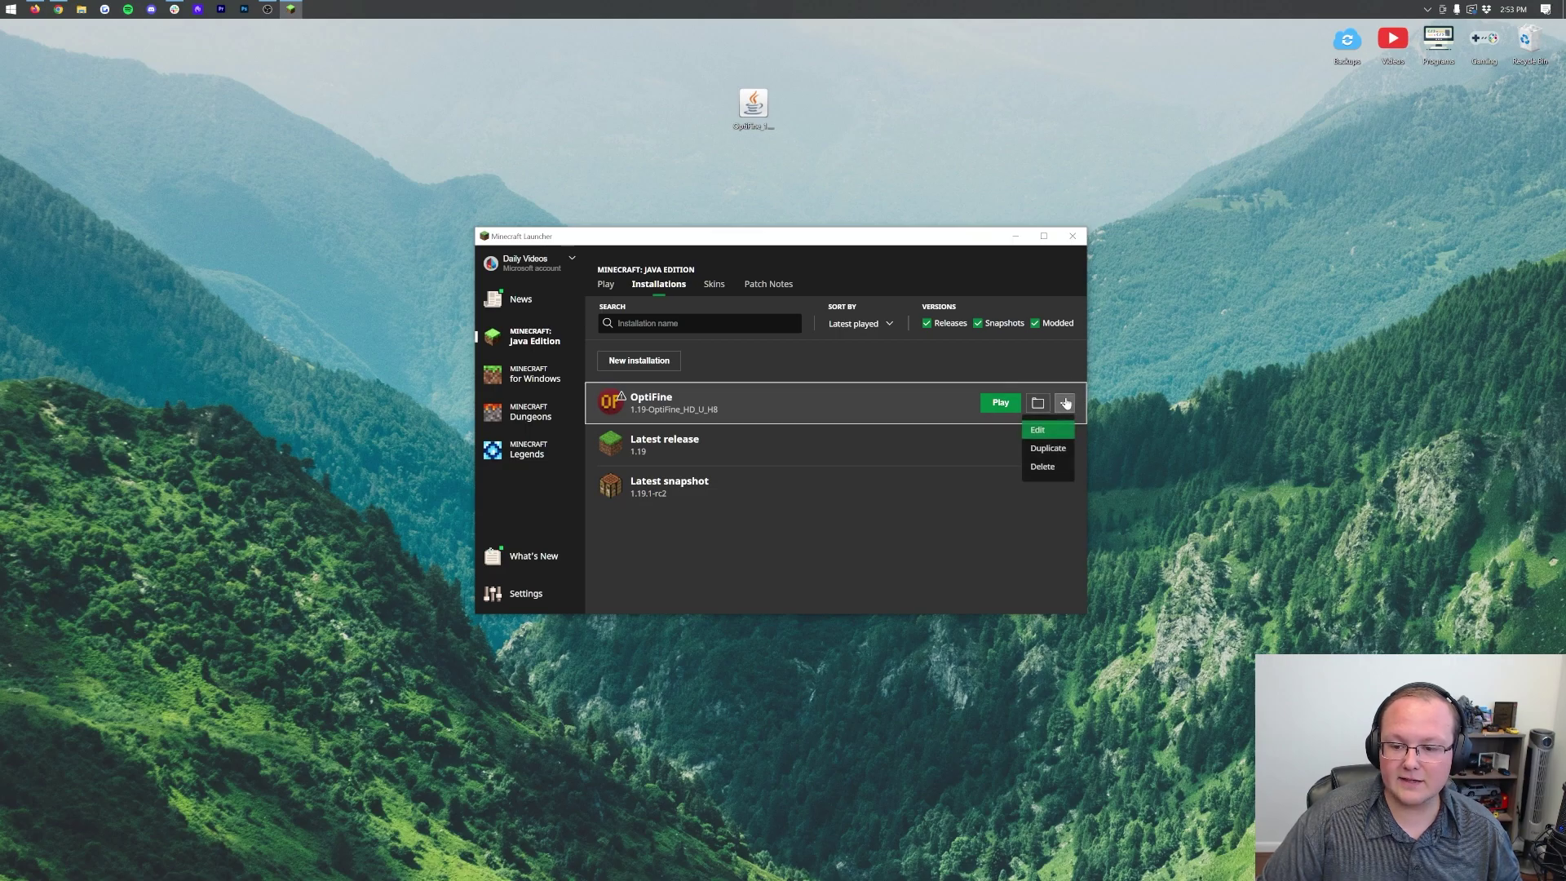
click(1047, 429)
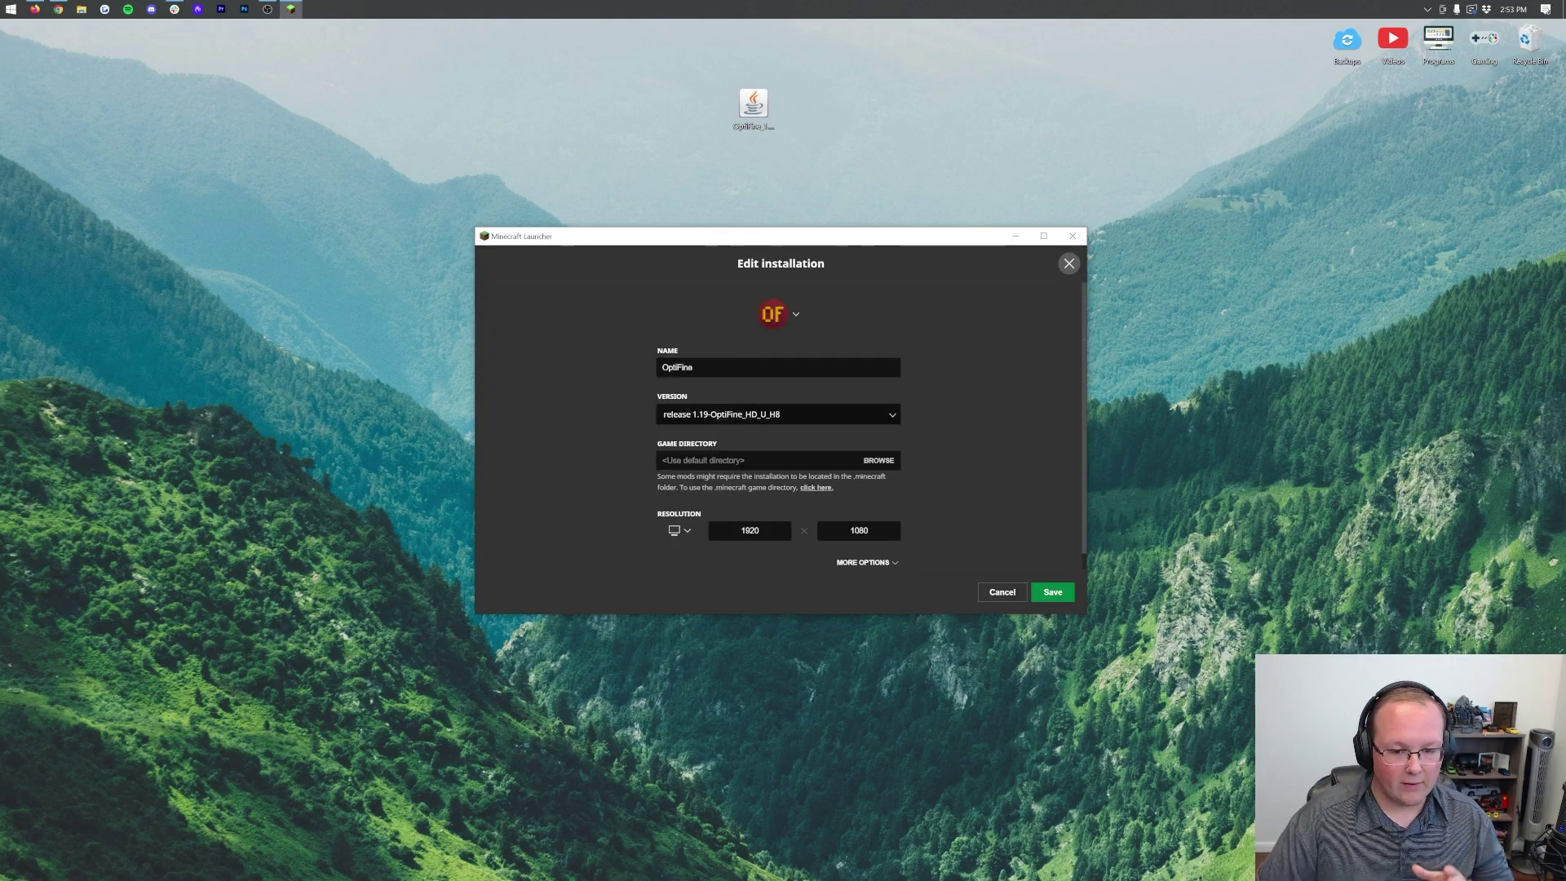
click(681, 537)
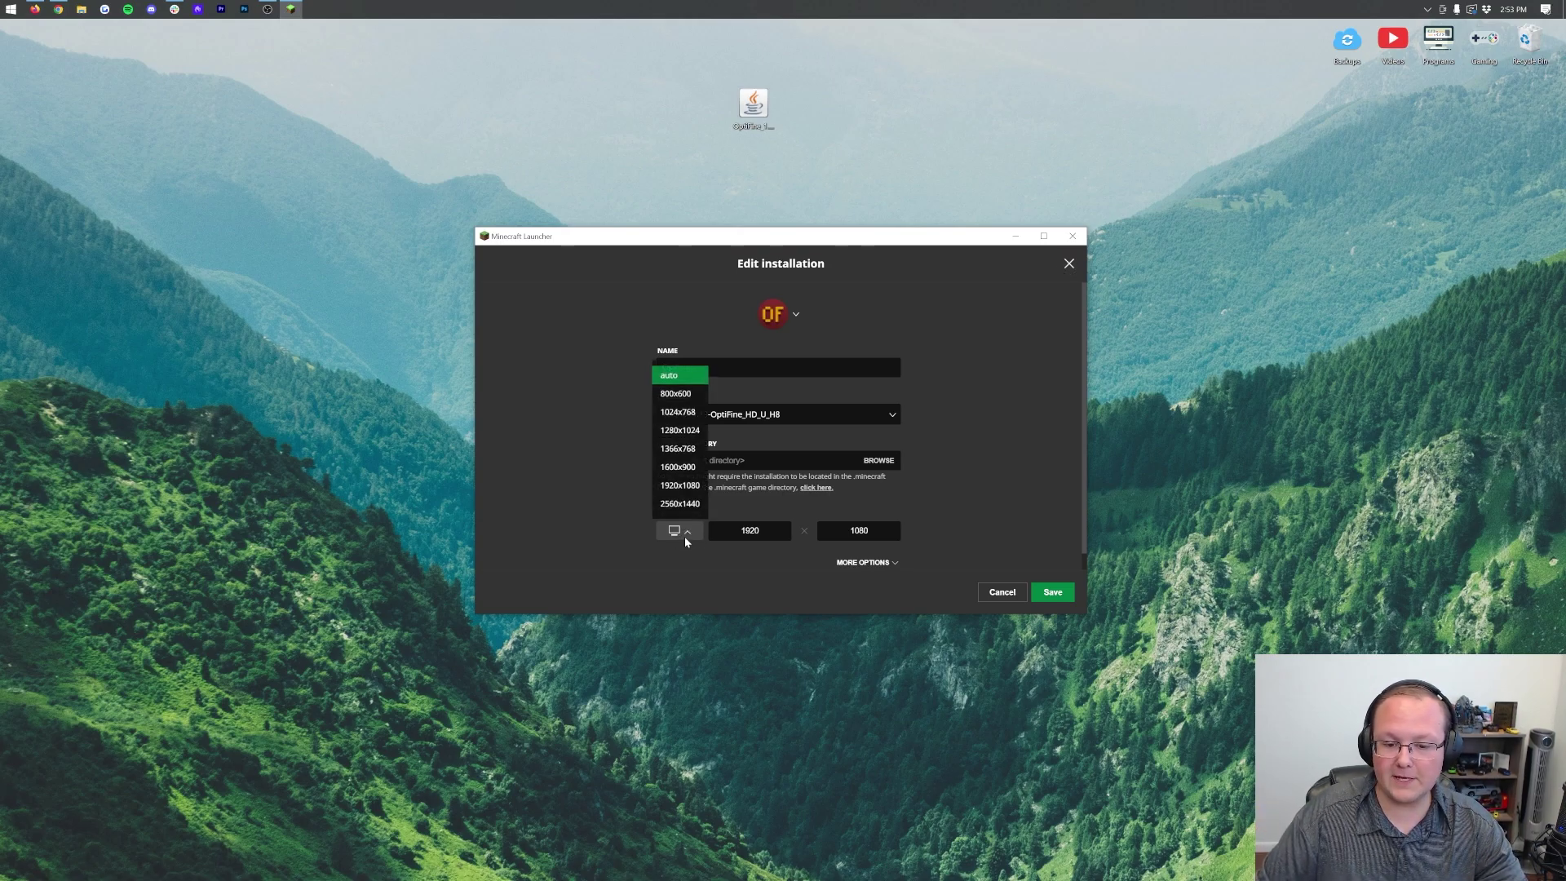
click(687, 493)
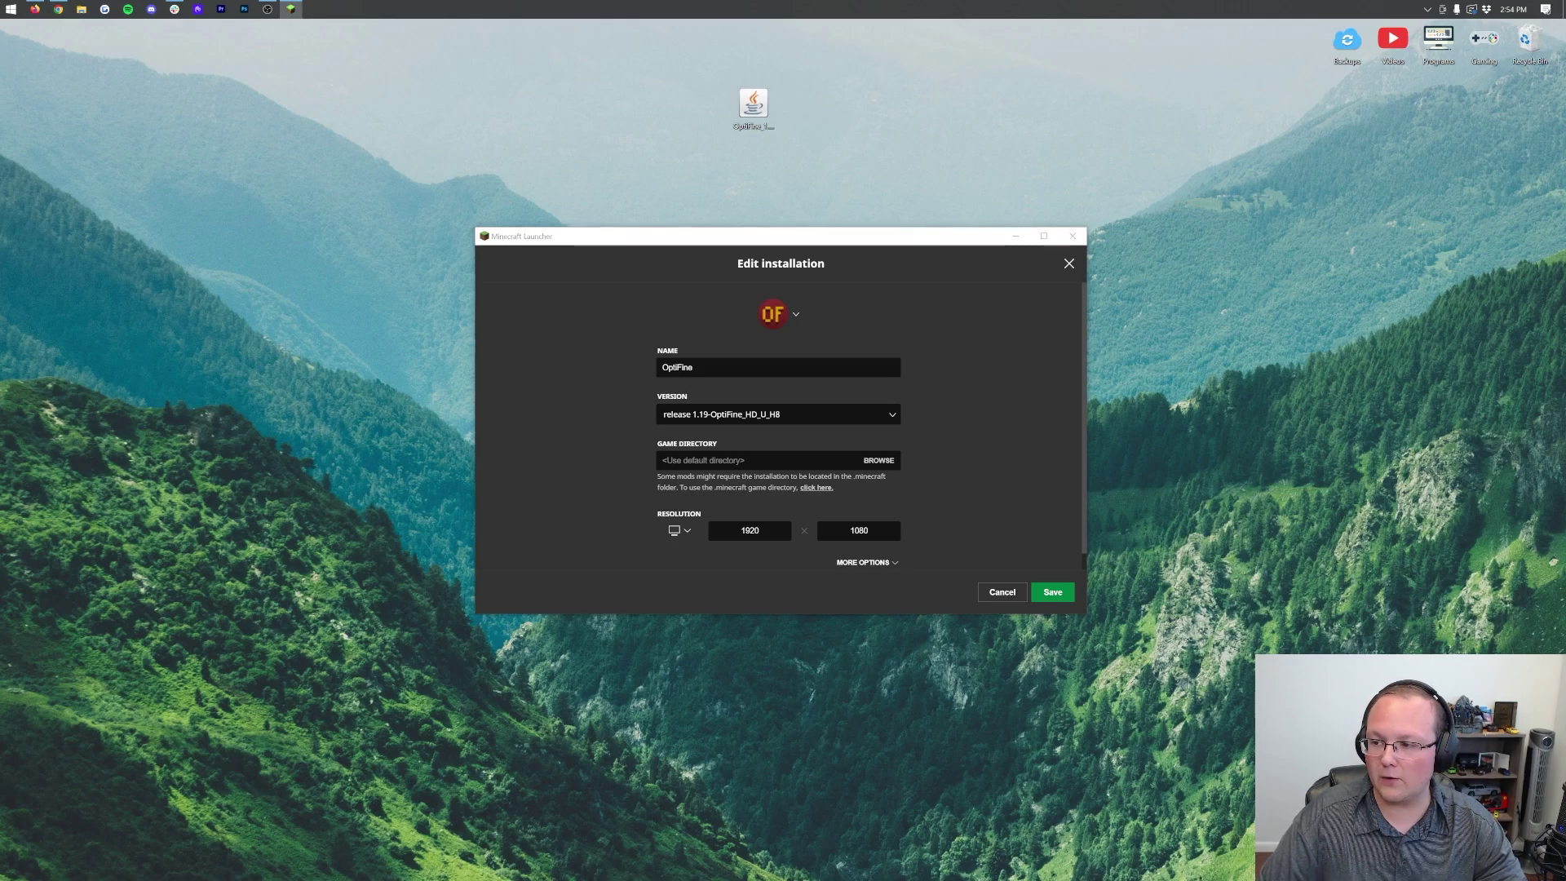
Move OBS off the launcher dialog and reveal the installation's advanced options.
click(268, 9)
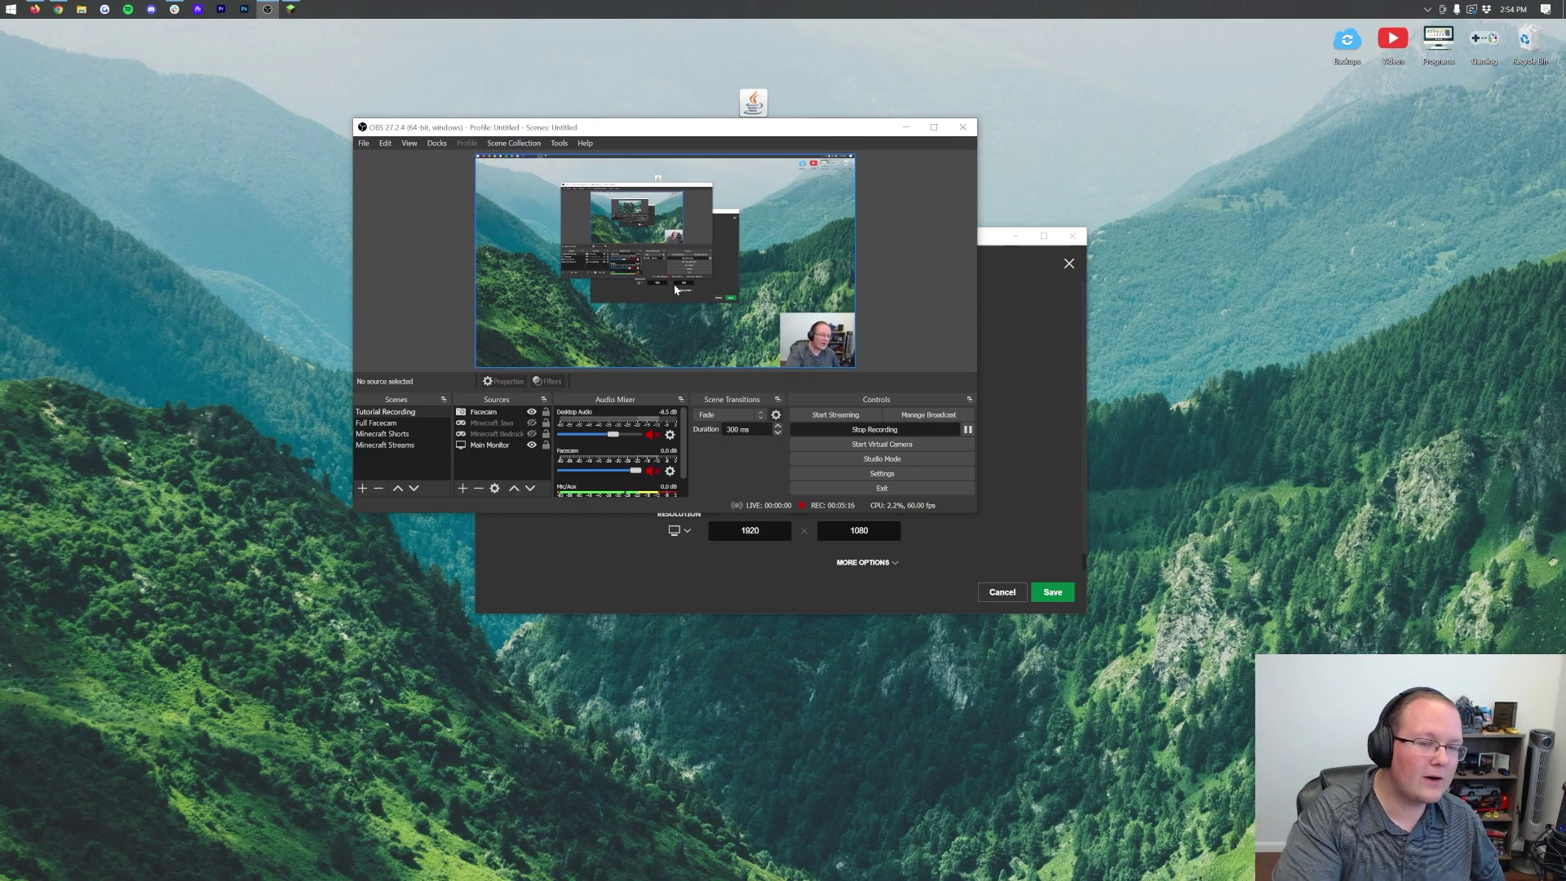
click(905, 128)
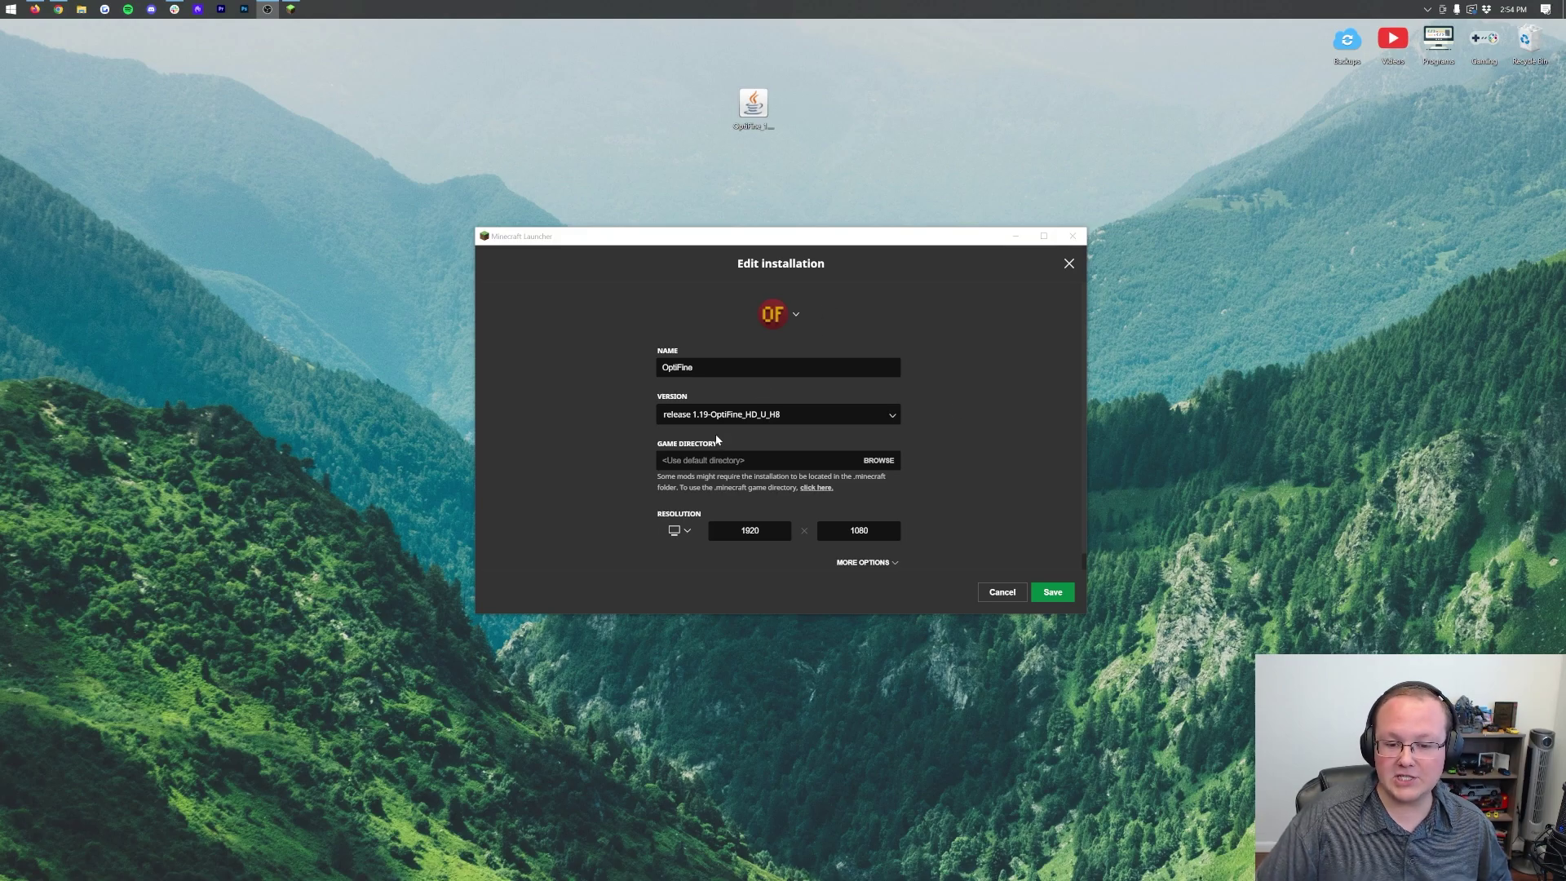
click(866, 562)
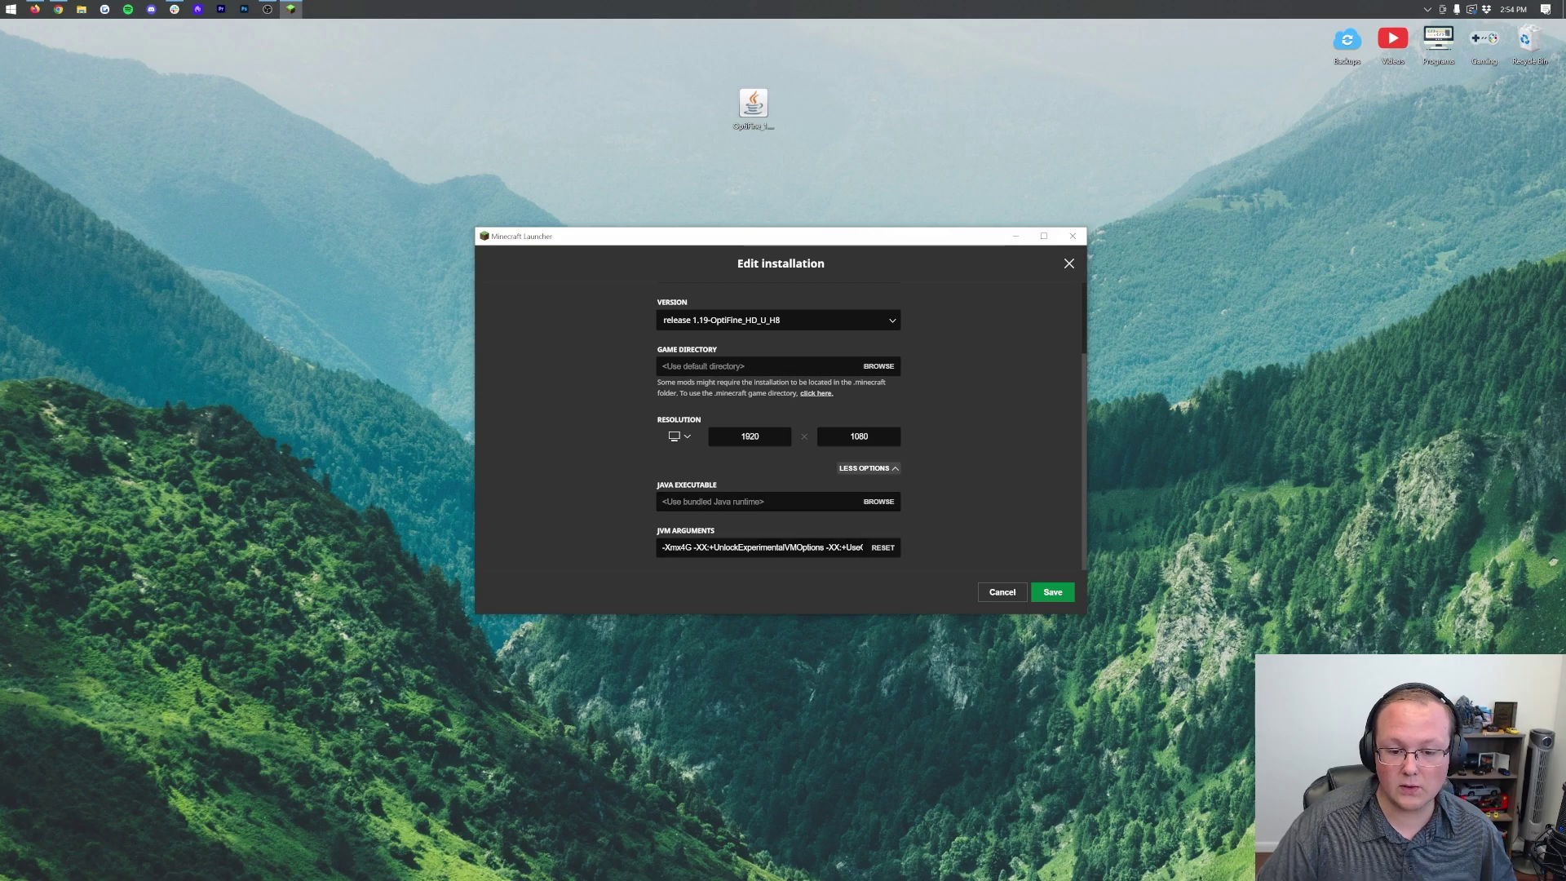
Change the JVM memory argument from -Xmx4G to -Xmx2G and save the OptiFine installation.
click(687, 547)
key(BackSpace)
text(2)
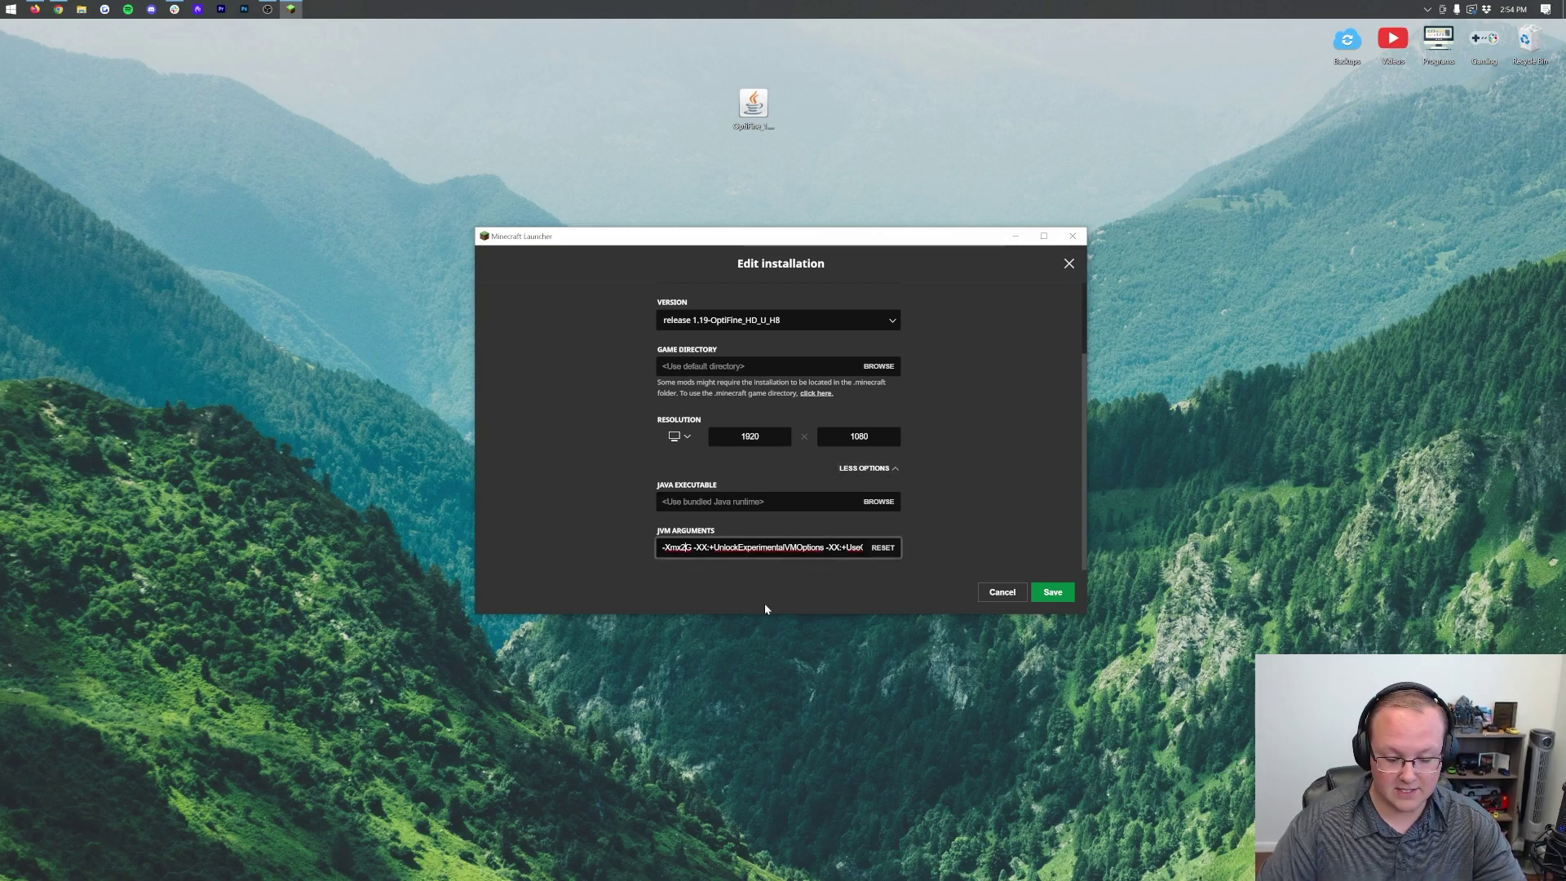
key(BackSpace)
text(4)
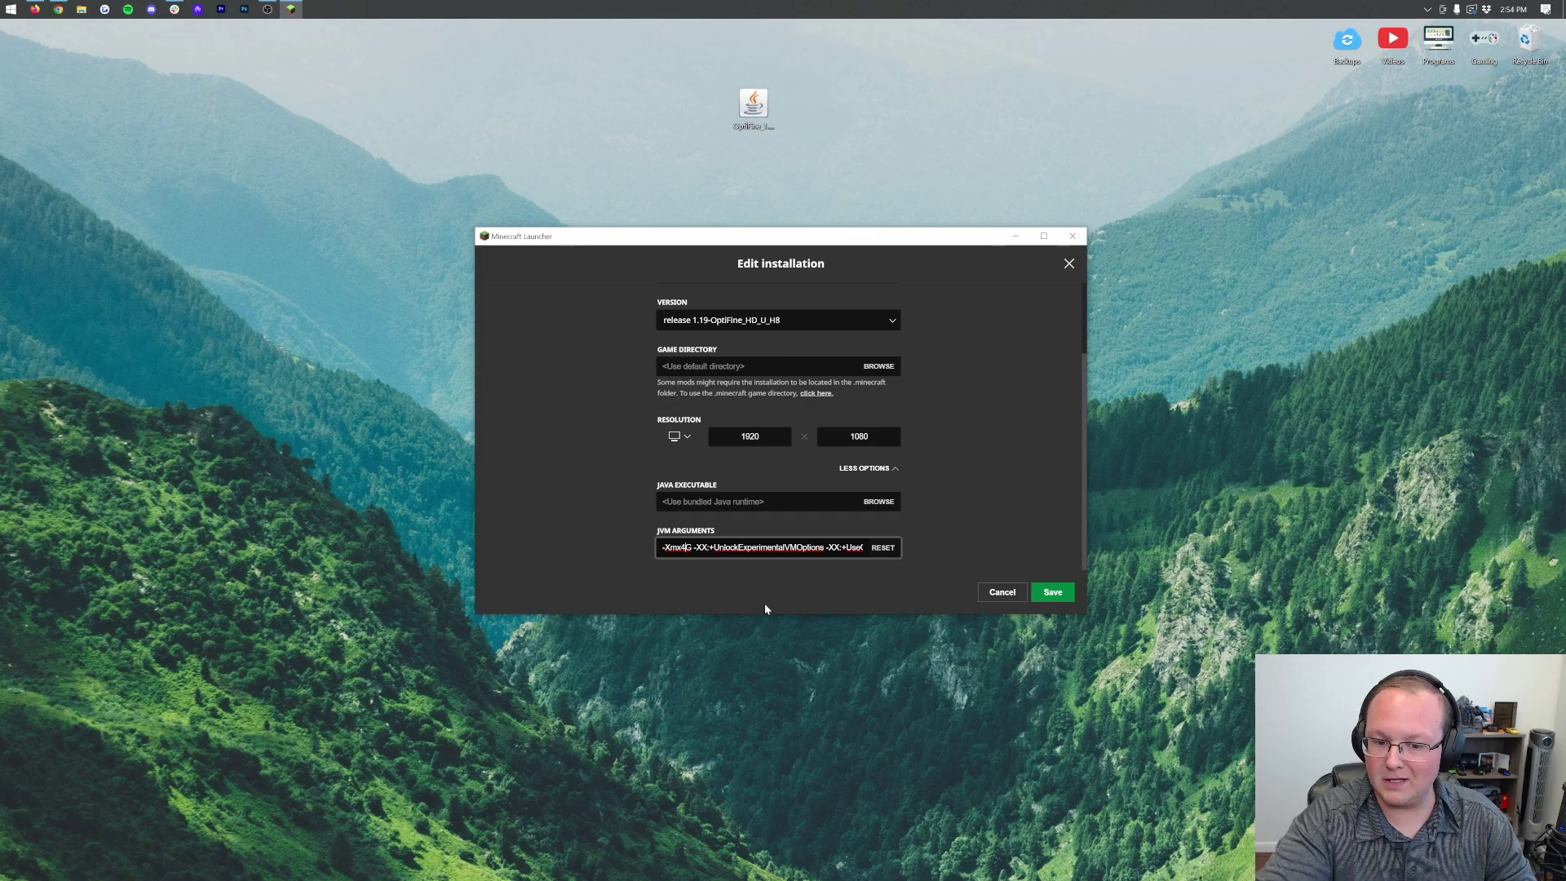
key(BackSpace)
text(2)
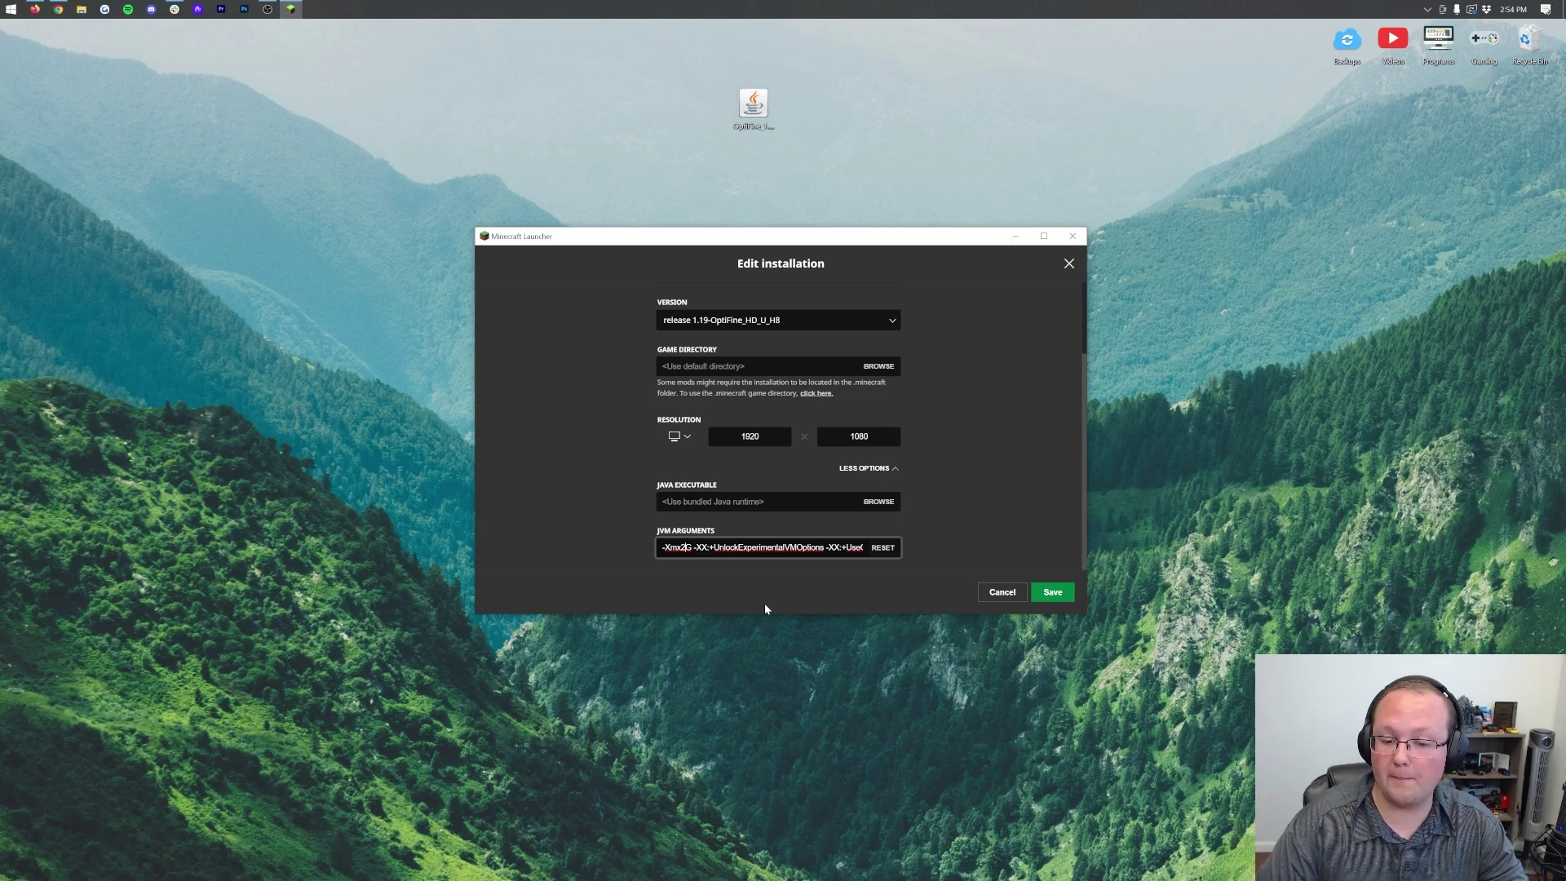
key(BackSpace)
text(4)
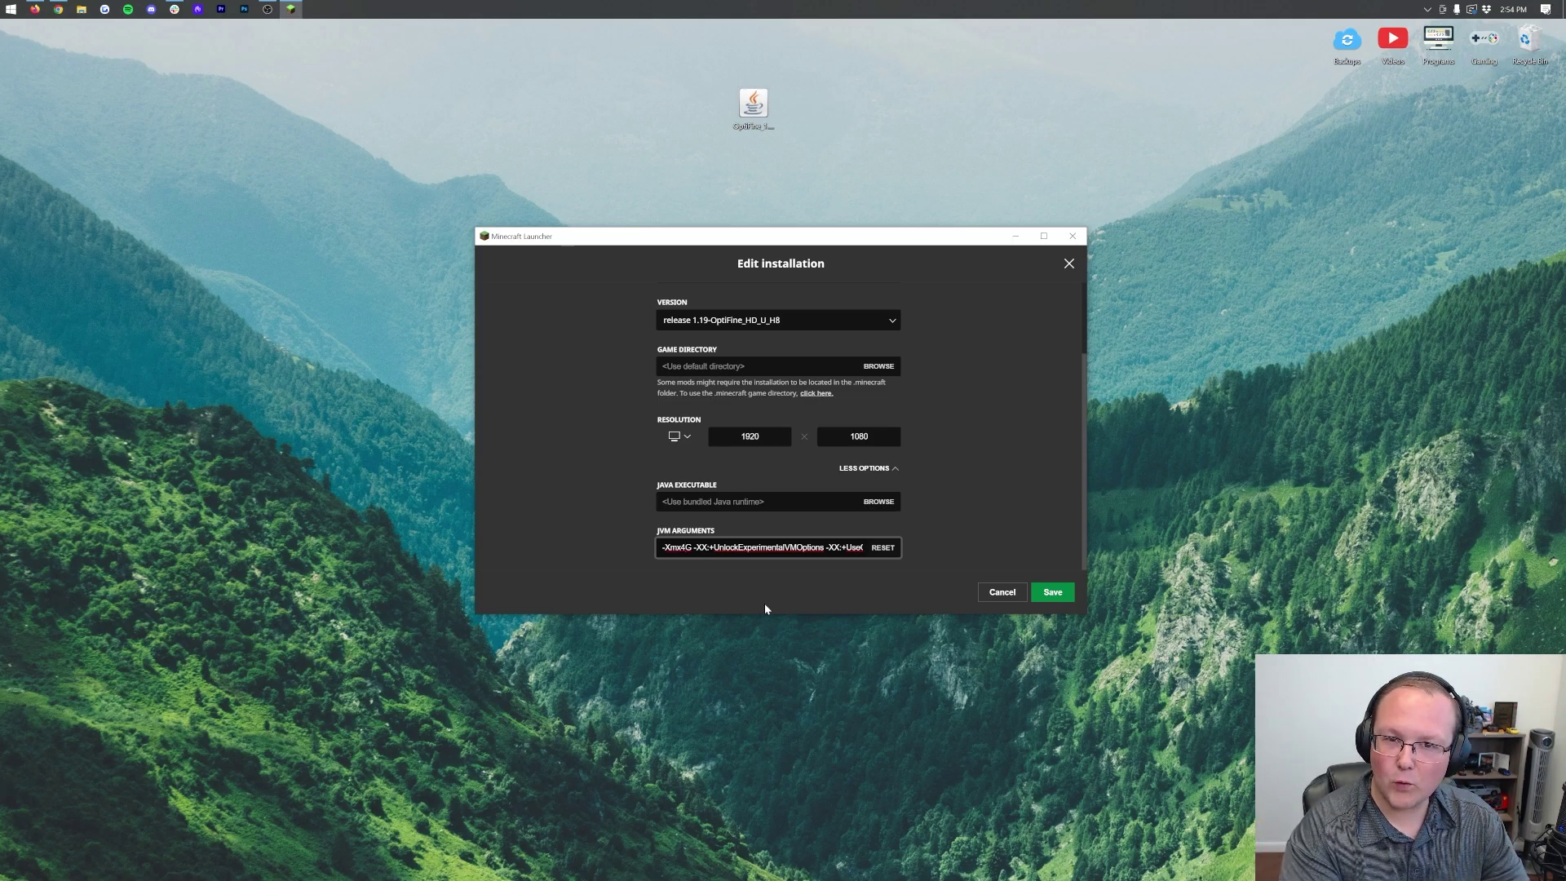
key(BackSpace)
text(2)
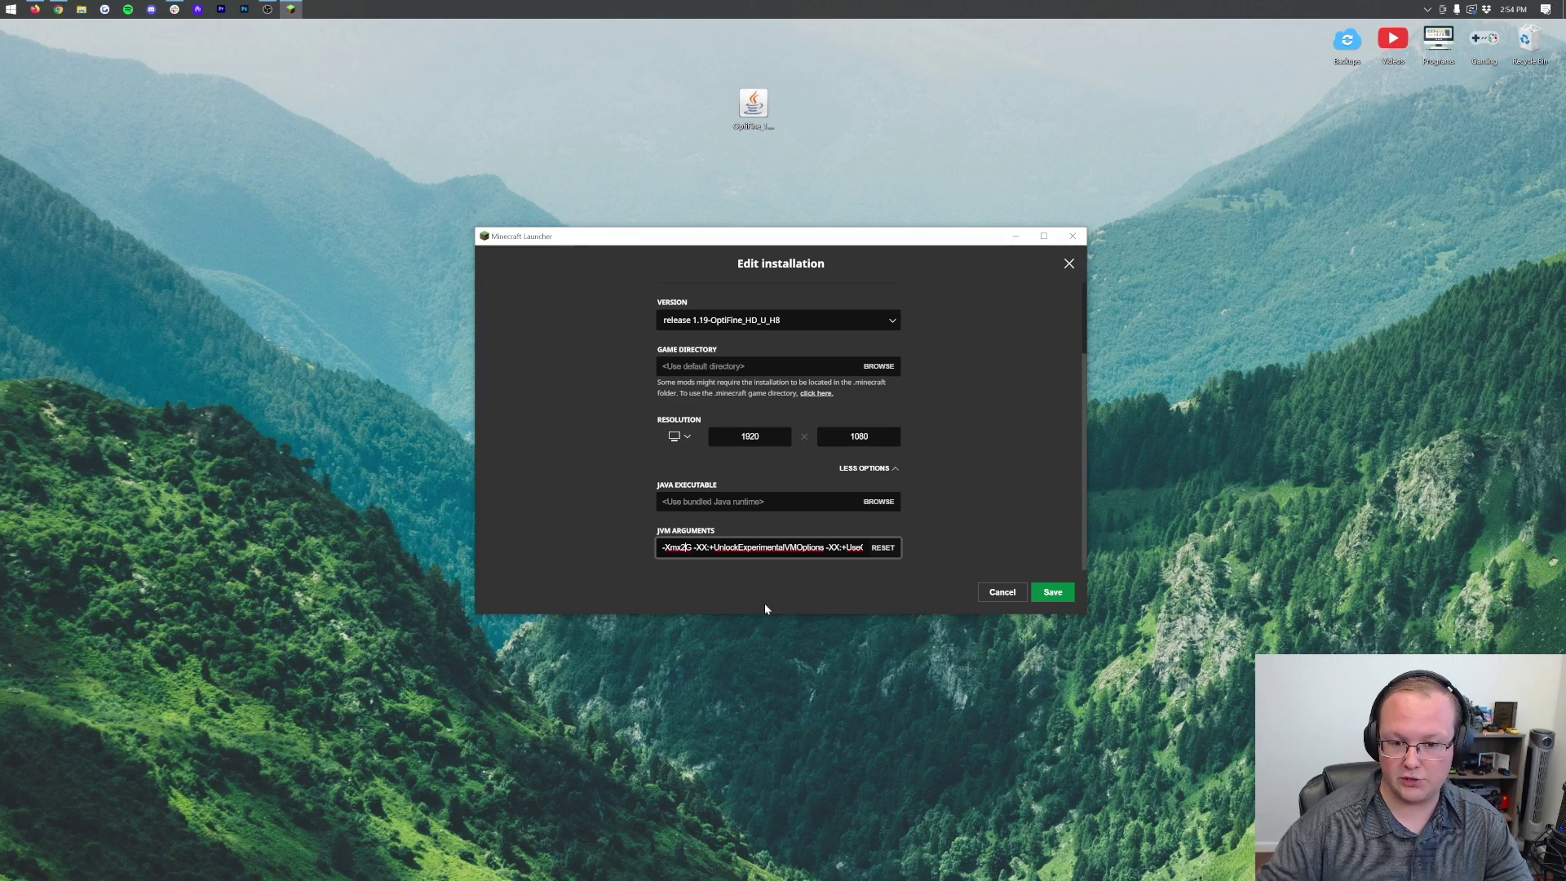
click(1052, 594)
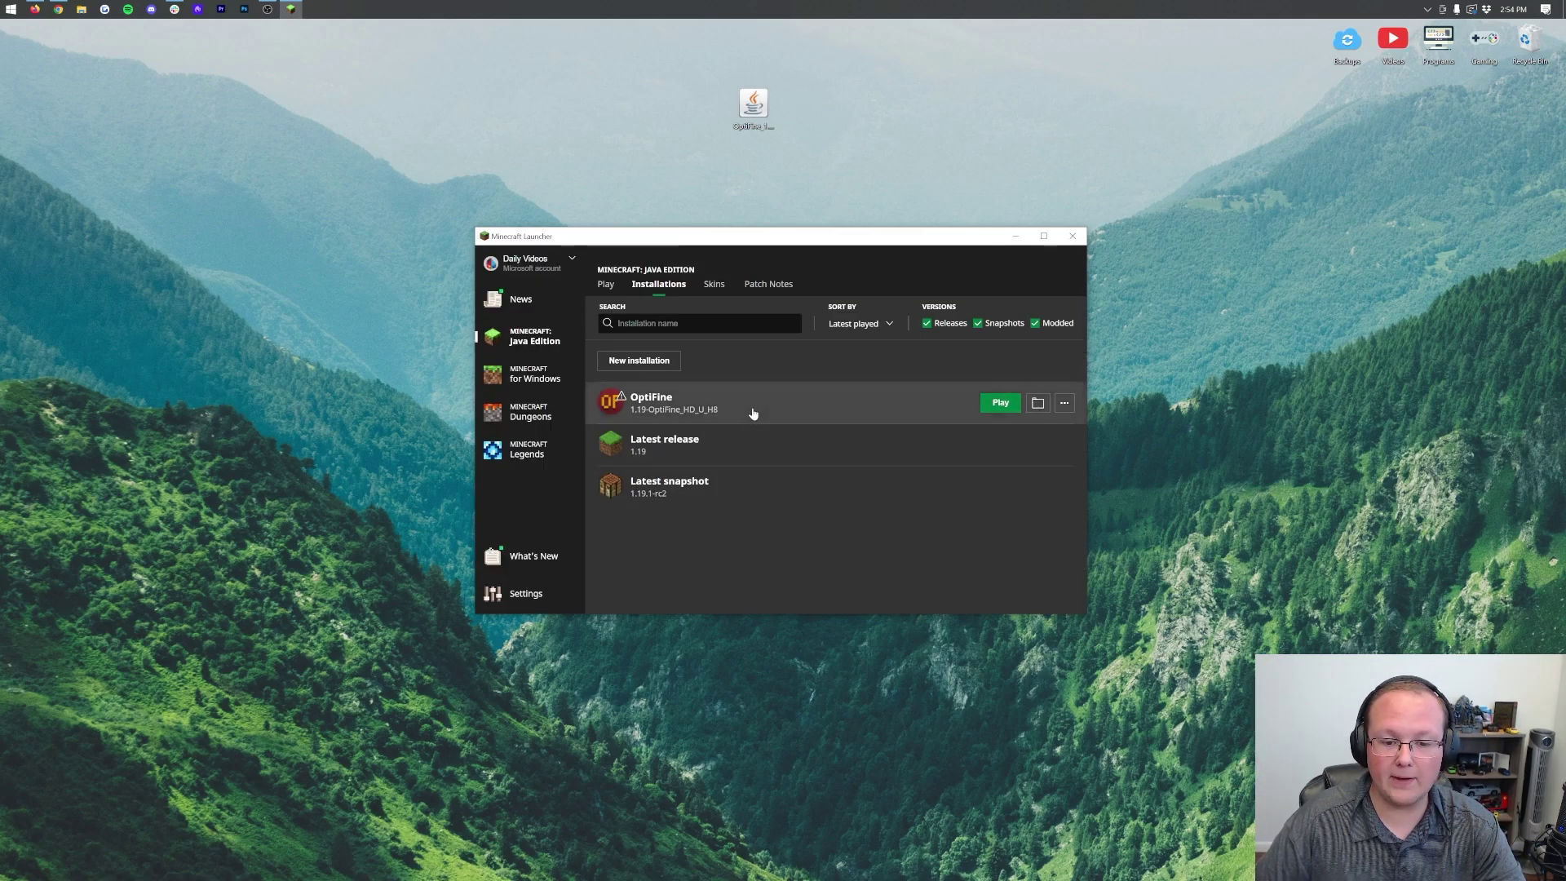
Launch the OptiFine installation, accepting the modified-installation safety warning.
click(1011, 403)
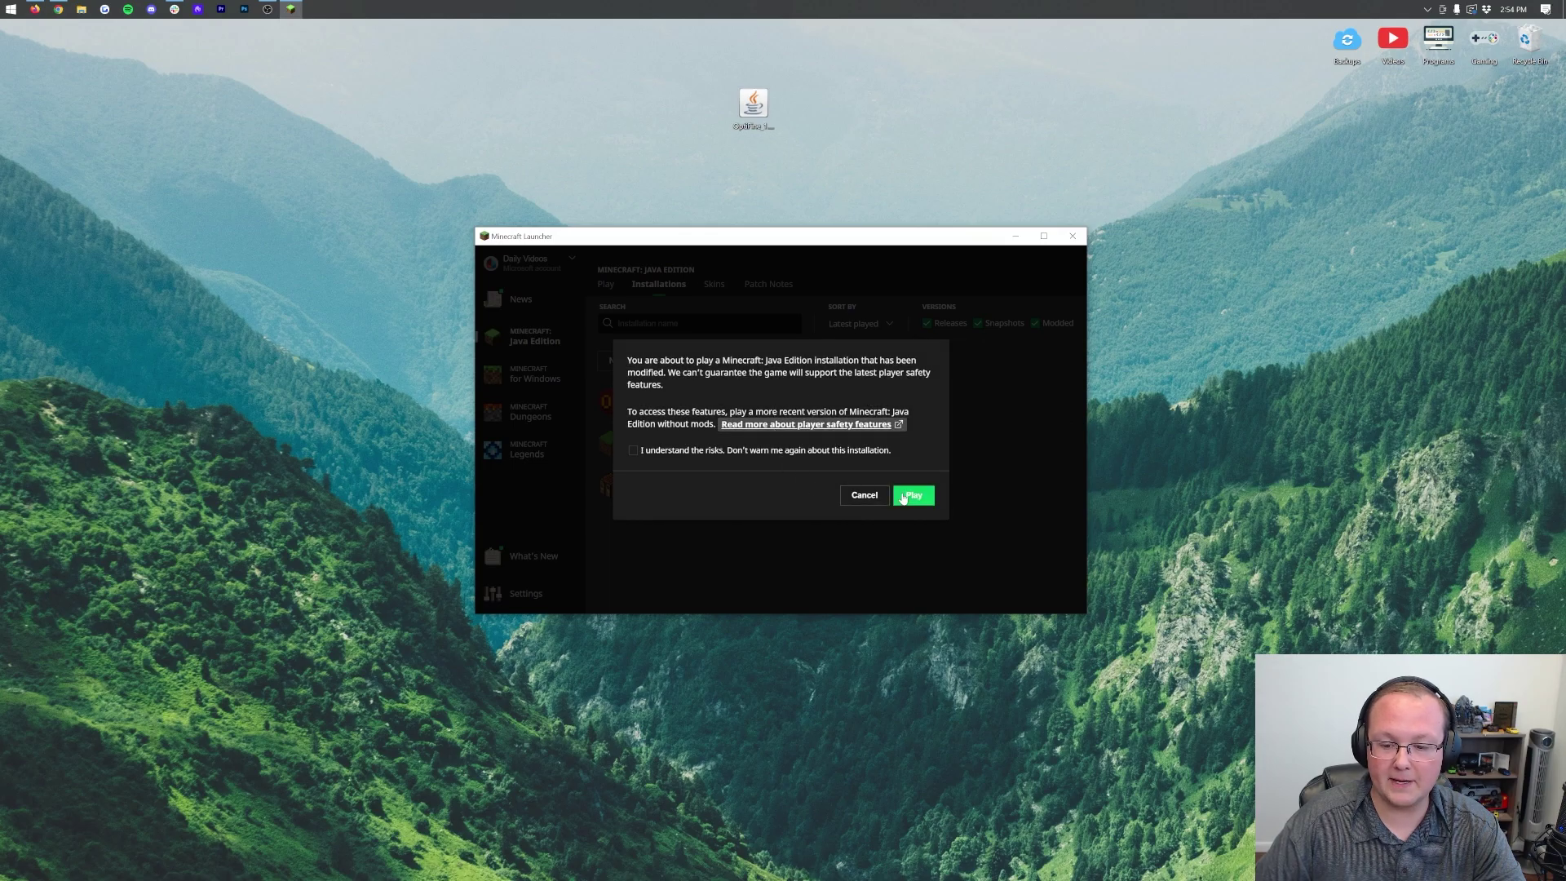
click(912, 496)
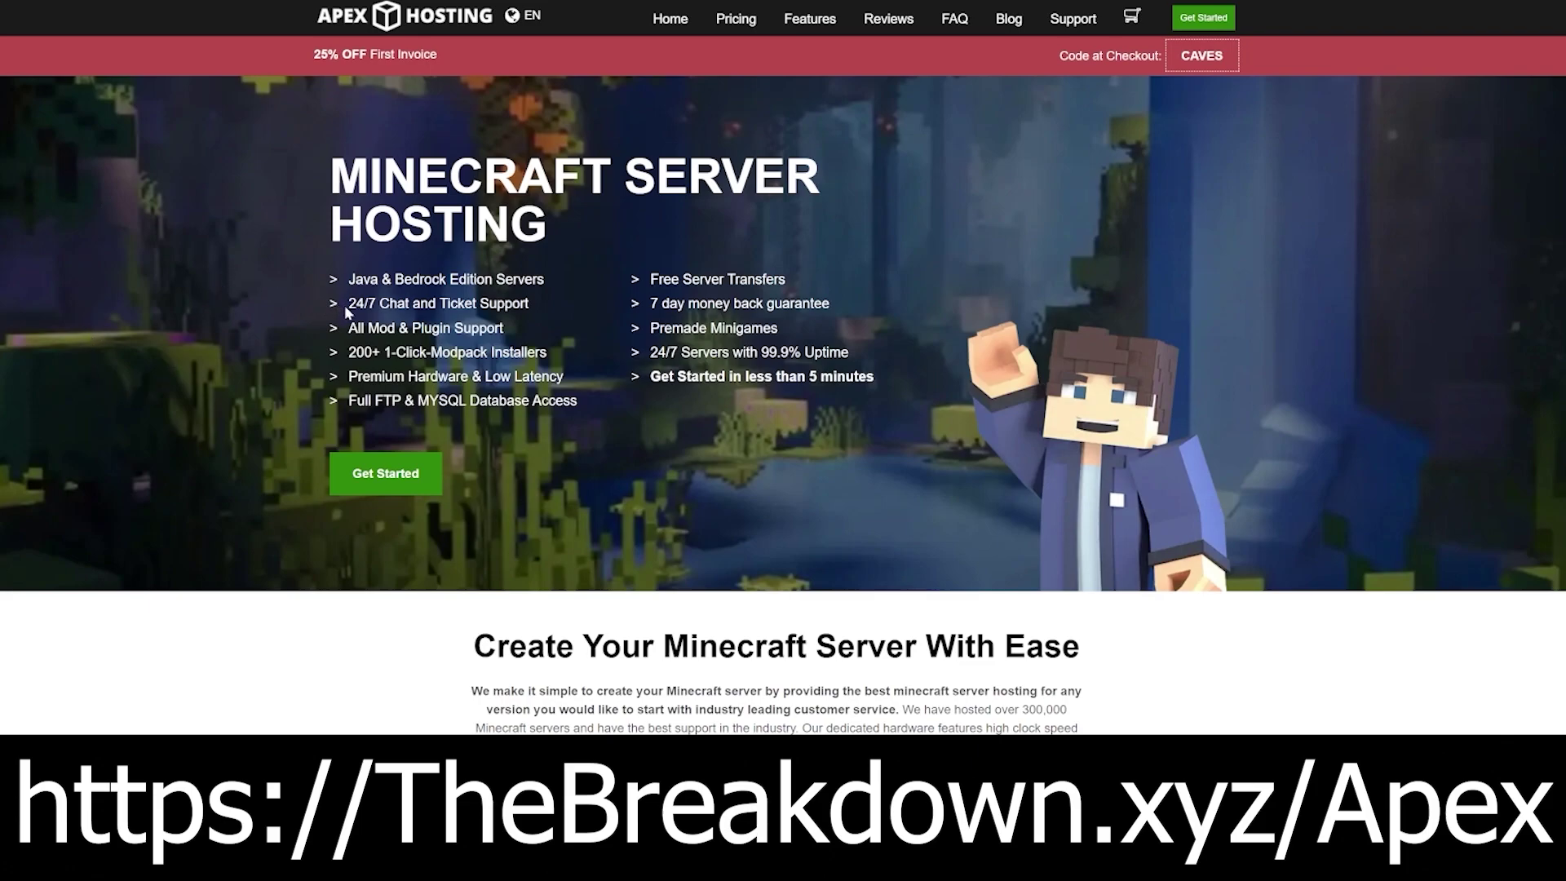
Highlight Apex Hosting's 24/7 support, quick setup, DDoS protection and live chat claims.
drag(347, 303, 563, 377)
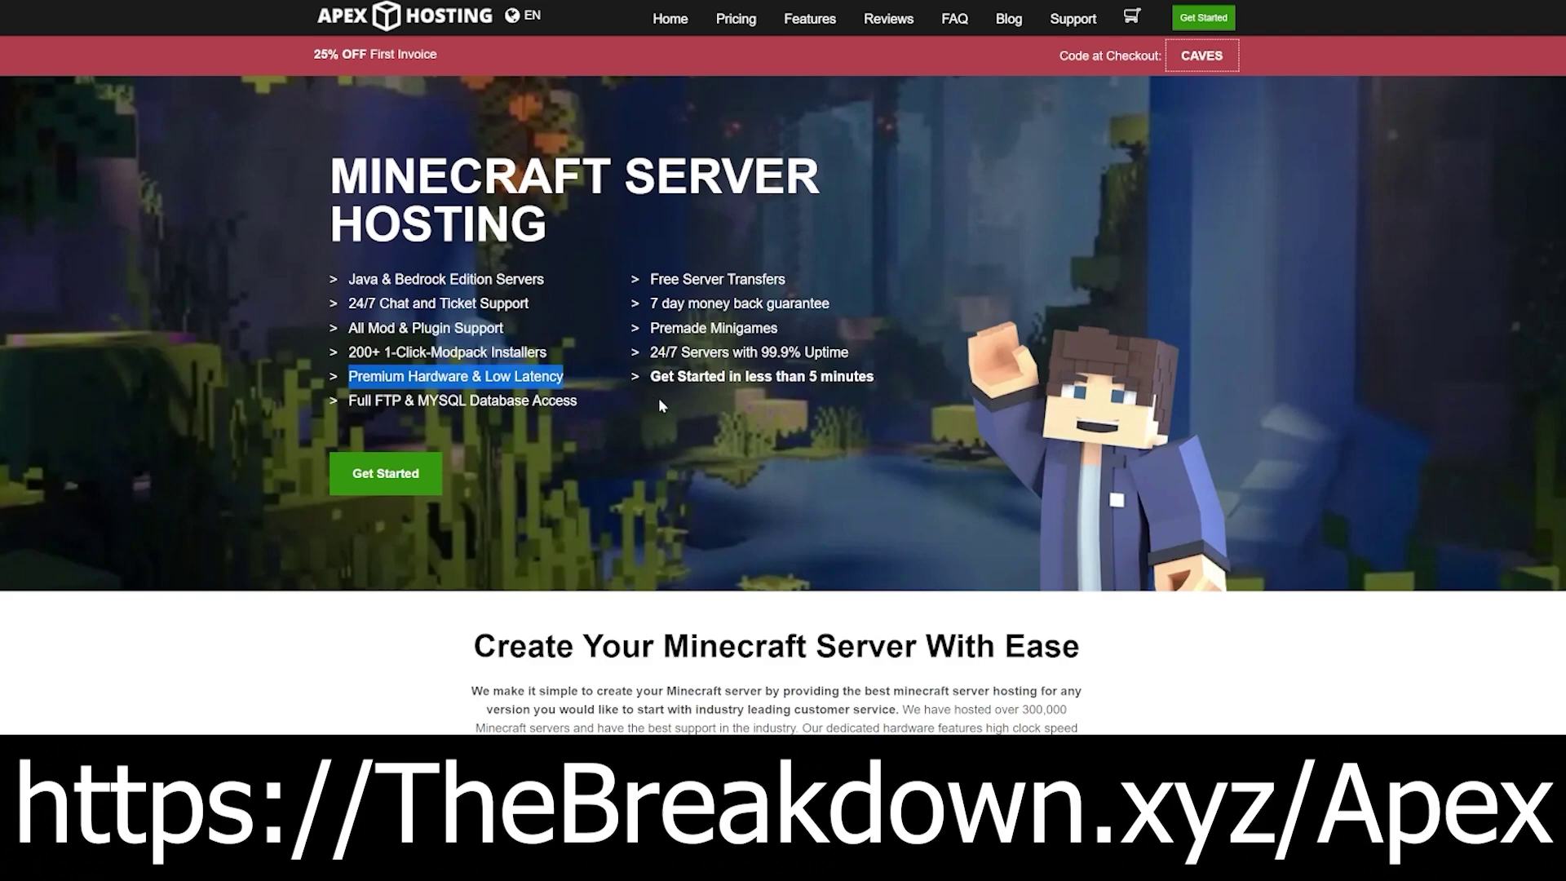
drag(650, 377, 875, 380)
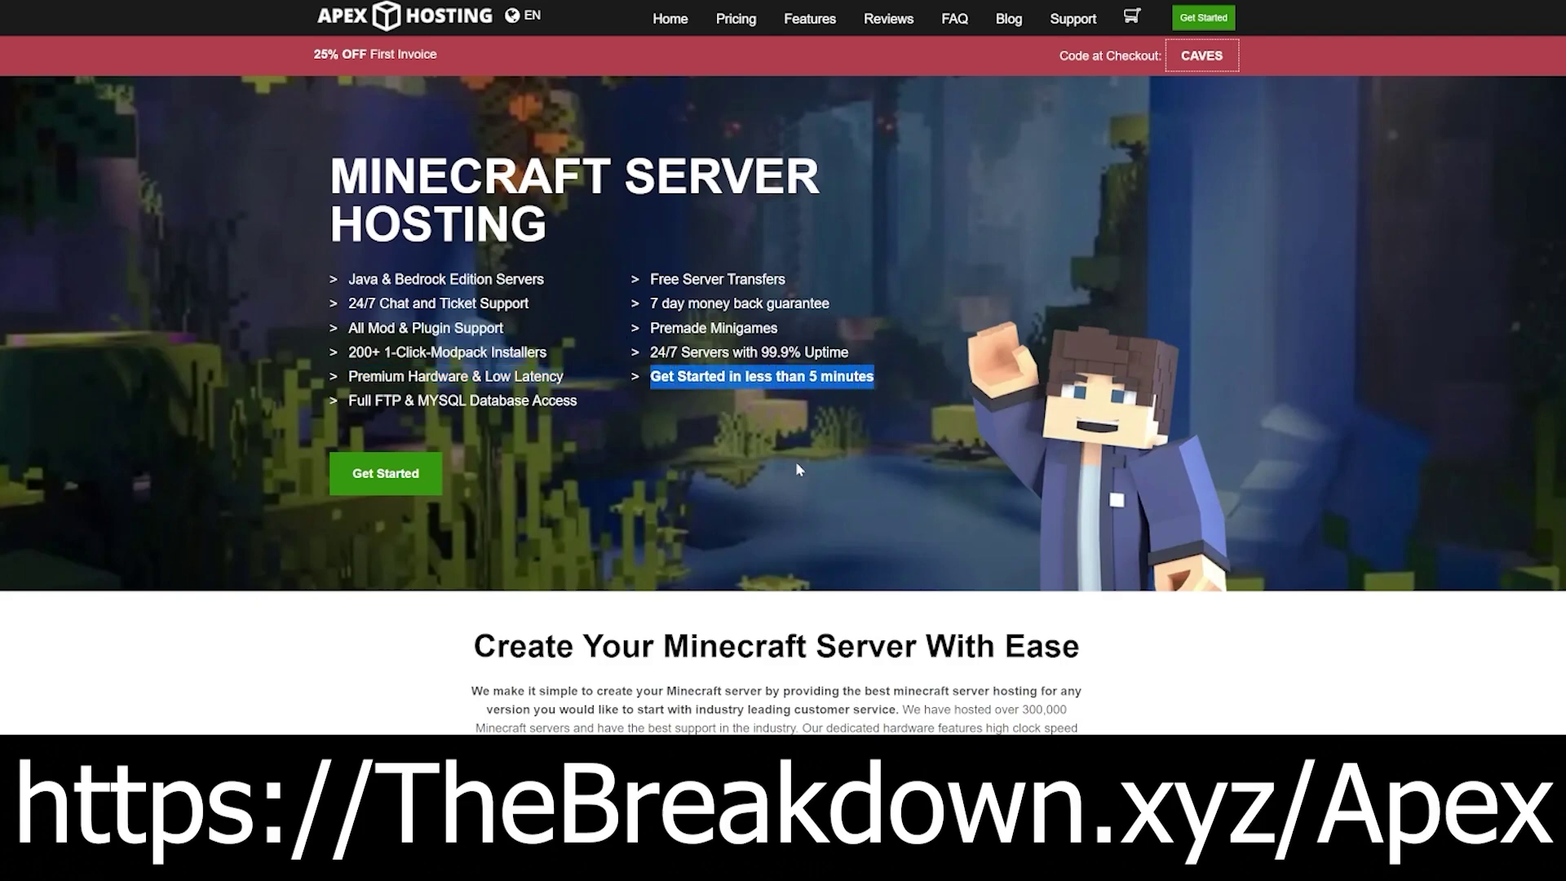
scroll(773, 463, down, 5)
drag(565, 357, 604, 376)
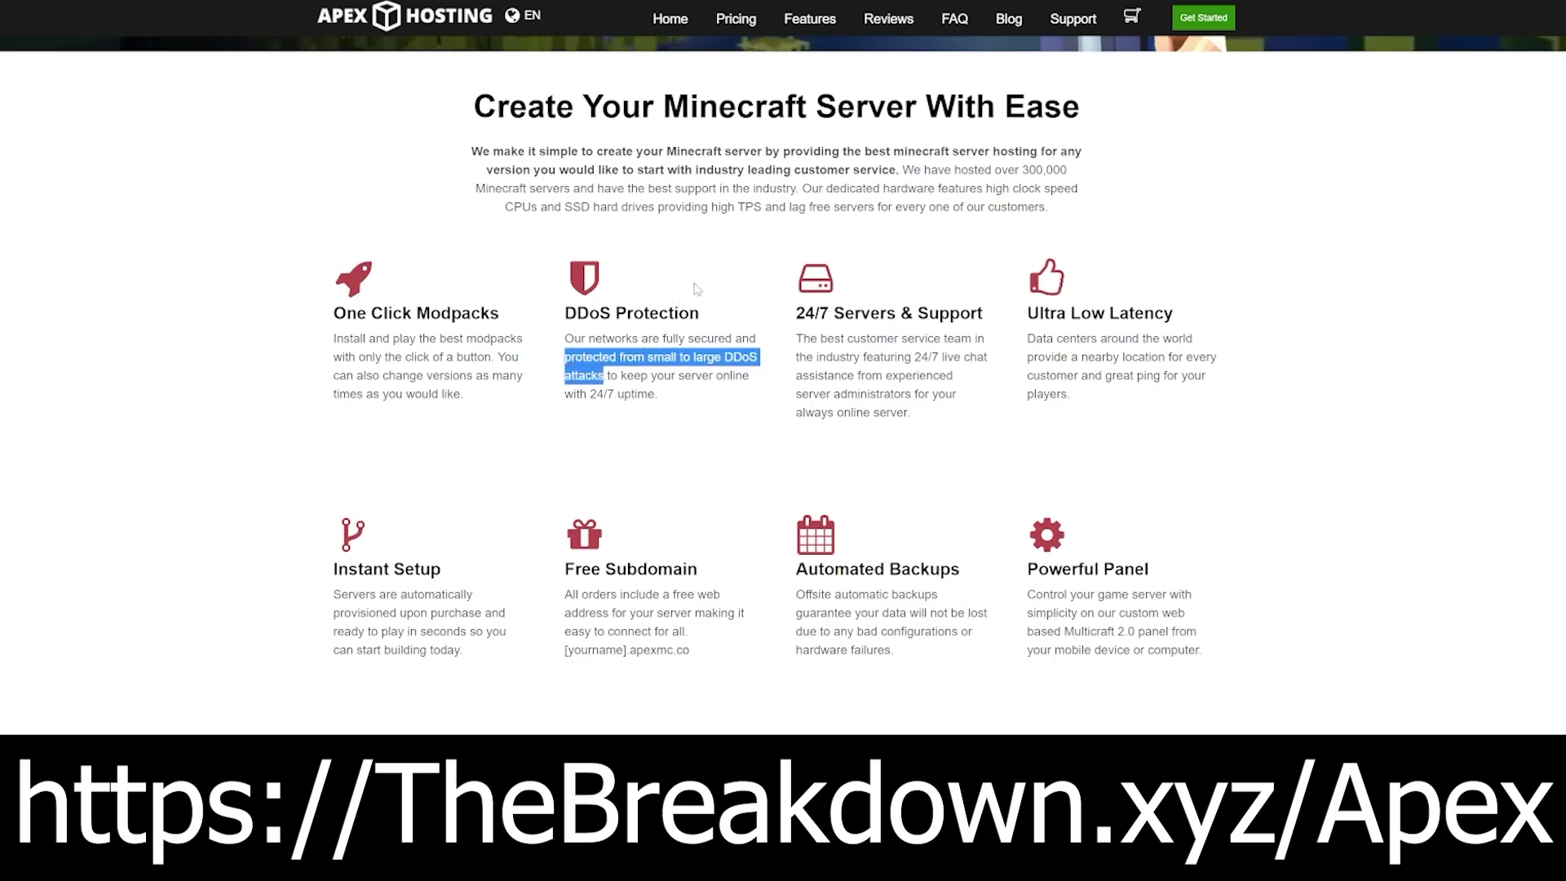
click(945, 460)
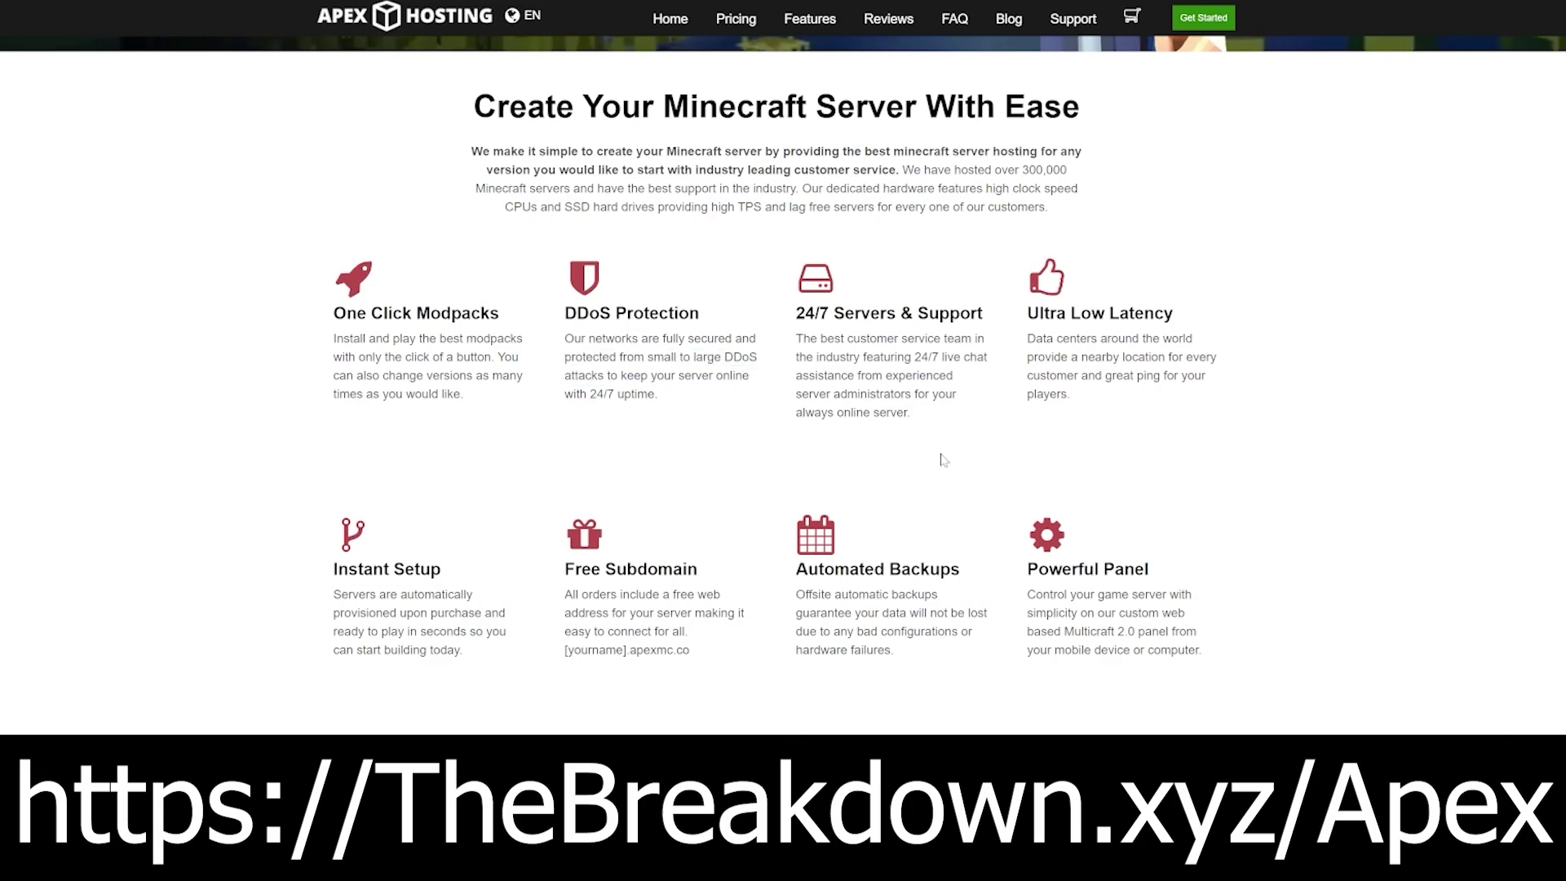
drag(914, 357, 854, 377)
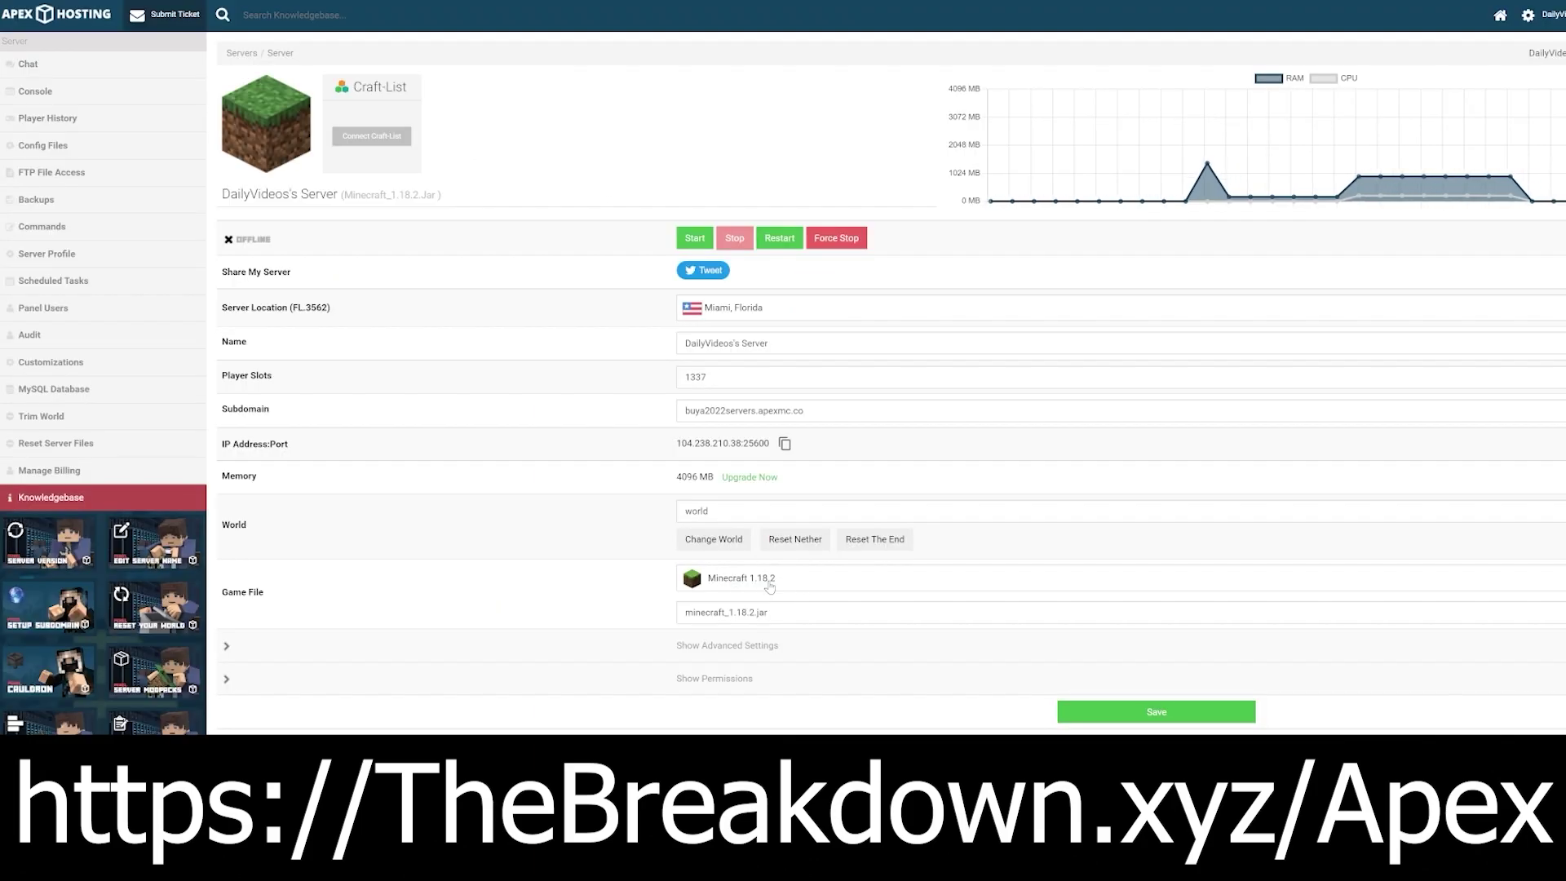
Set the server's game file to Minecraft 1.19 [Latest] and highlight the confirmed version.
click(755, 579)
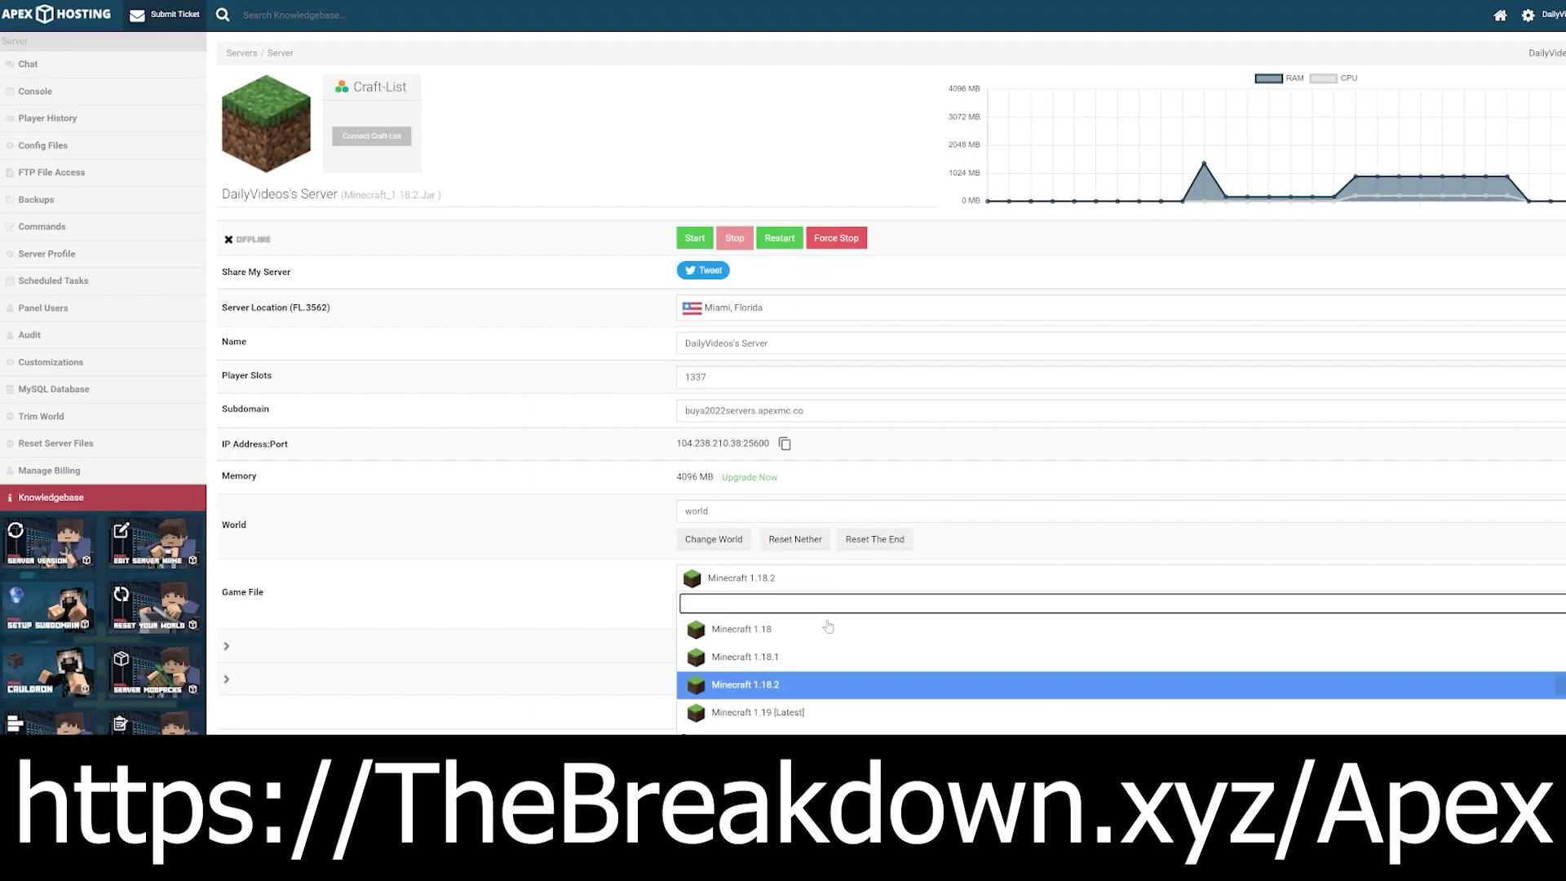
click(758, 715)
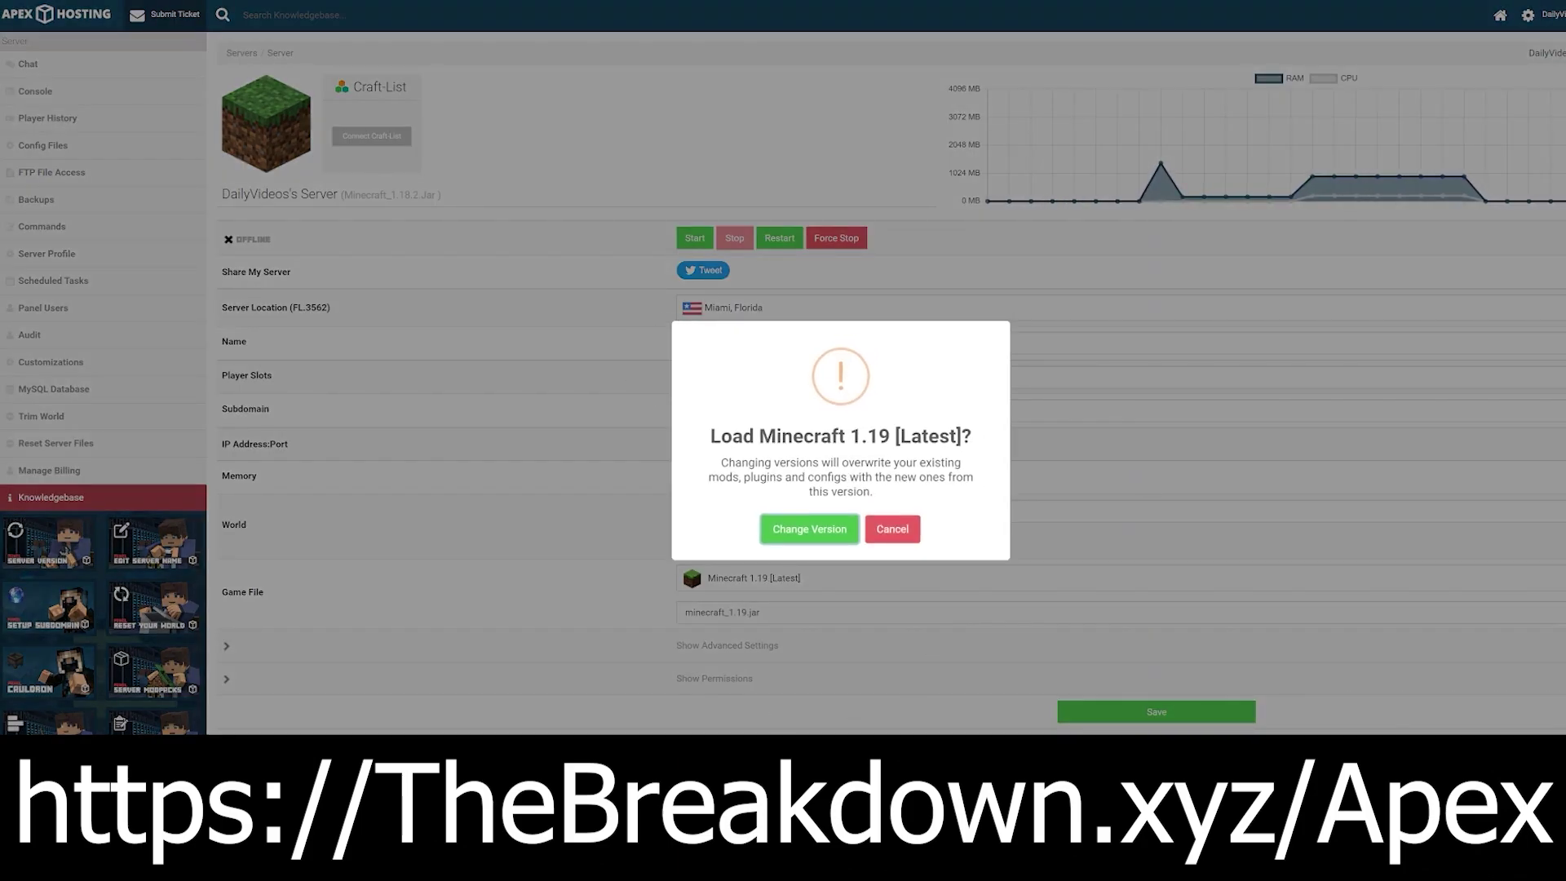
drag(759, 437, 878, 436)
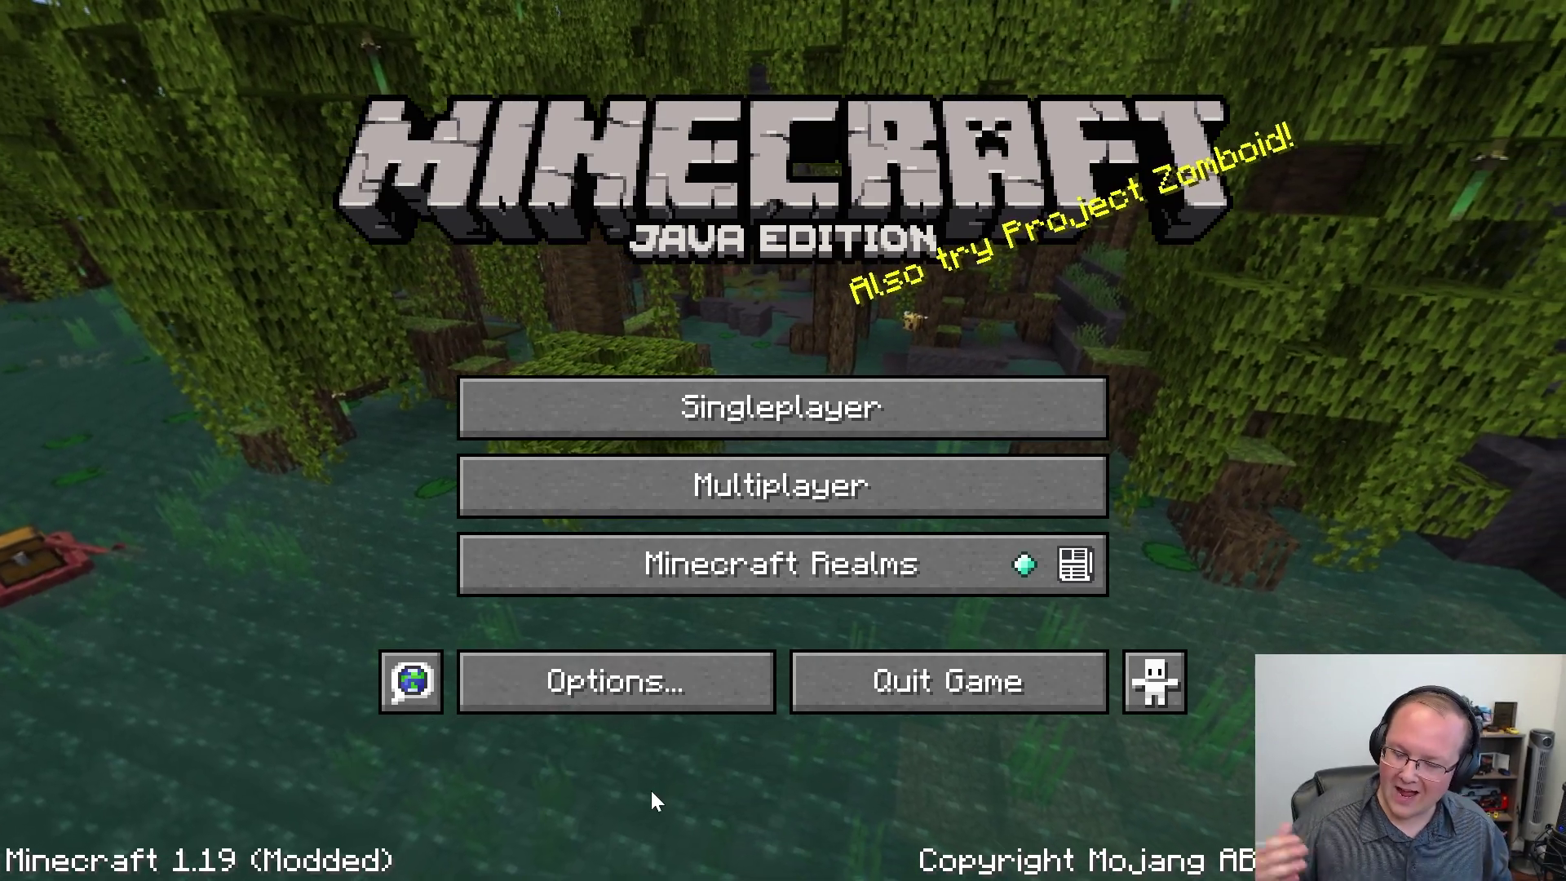
Browse the resource packs under Options, then bring up the OptiFine Video Settings screen.
click(716, 694)
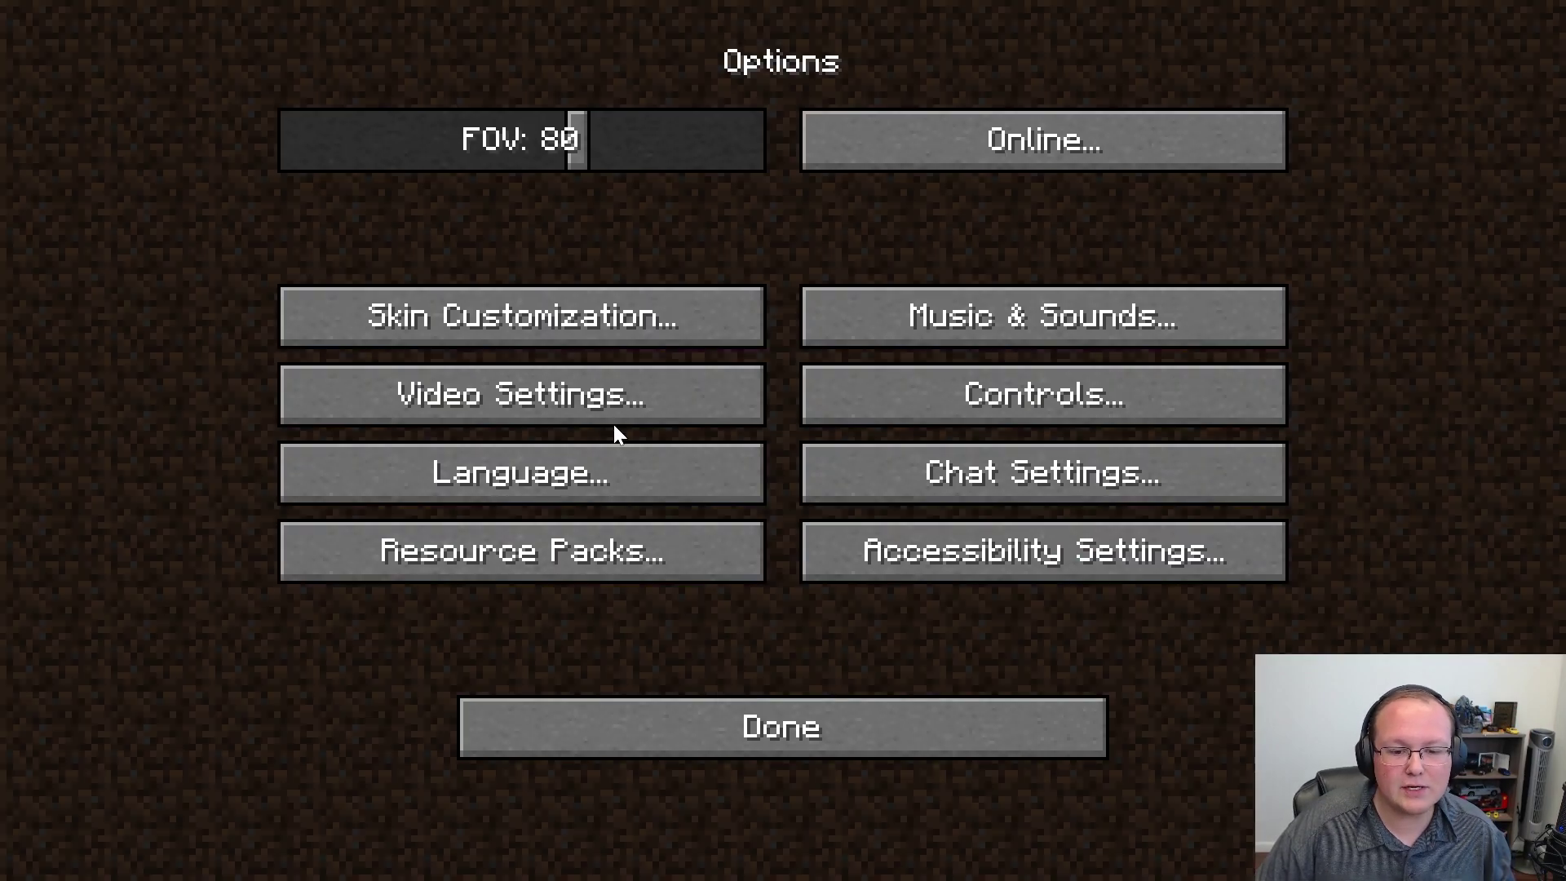
click(579, 571)
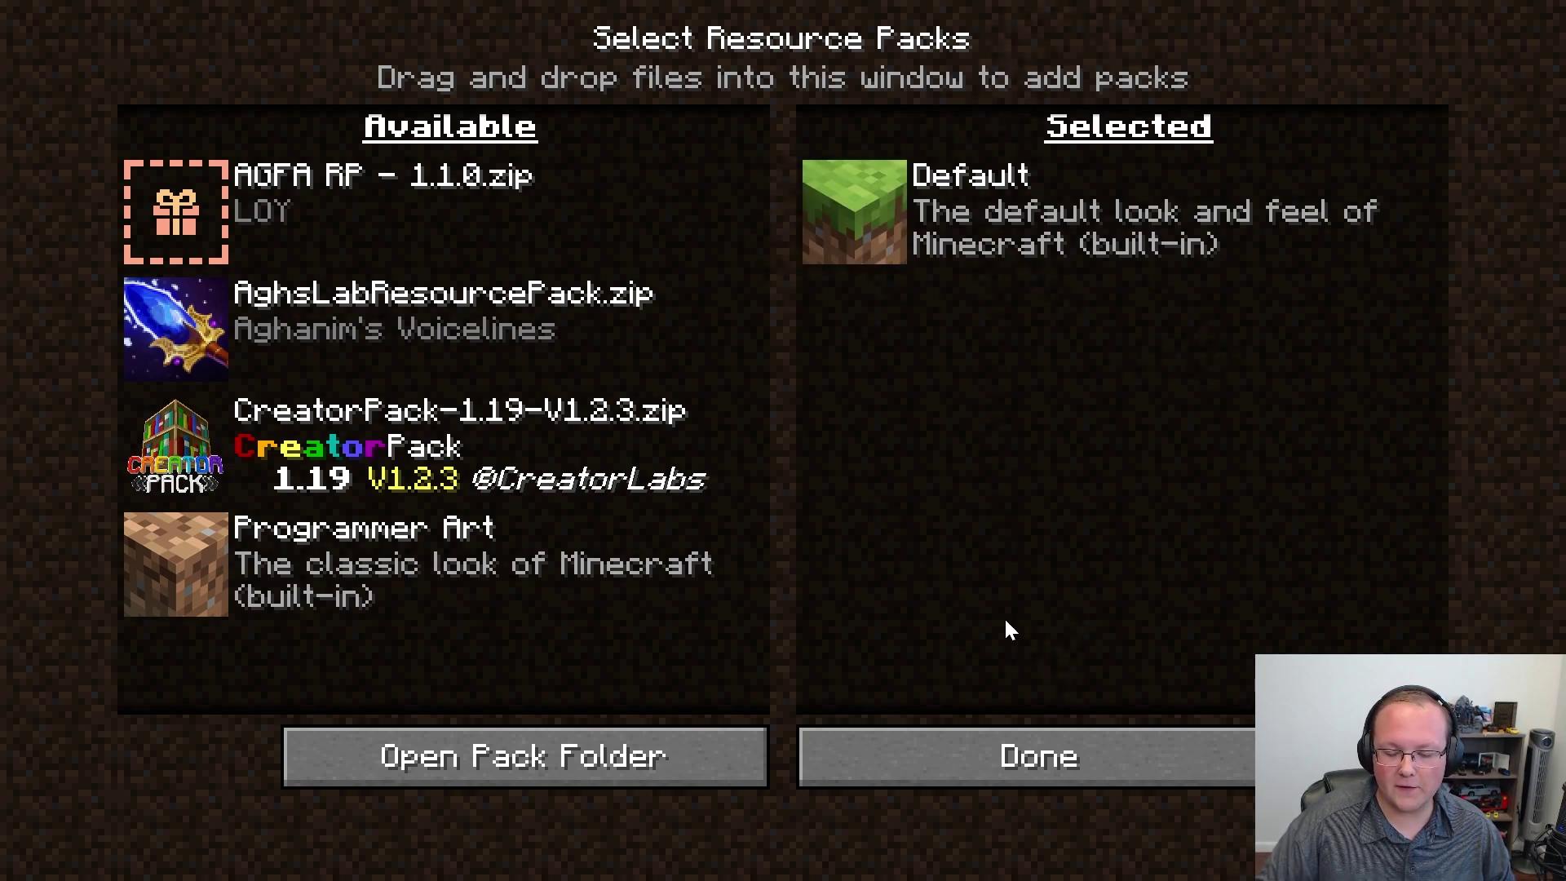
click(1010, 755)
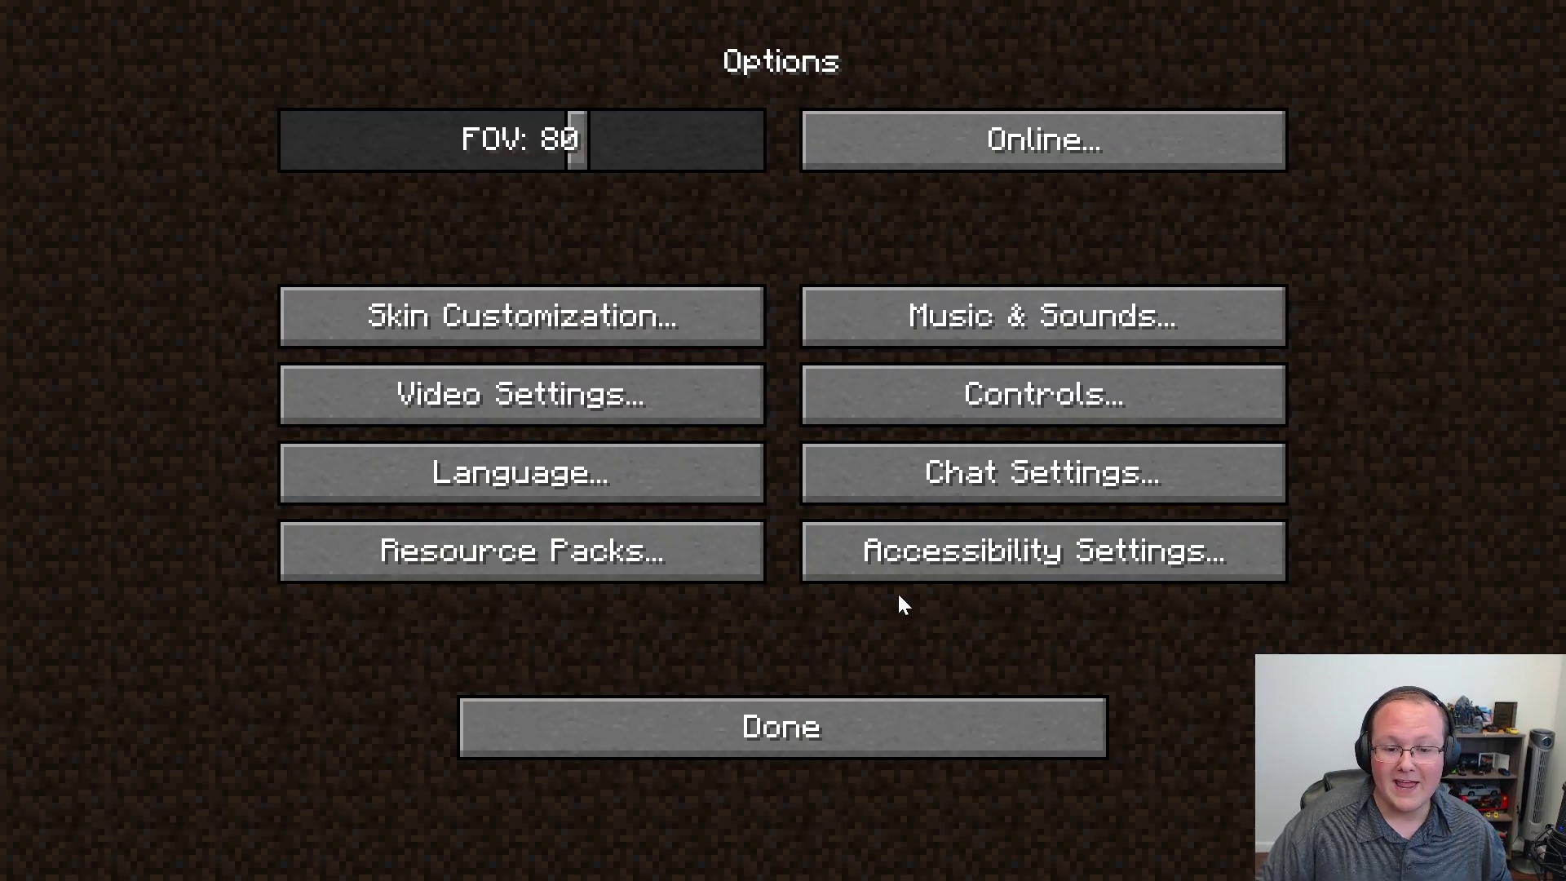
click(623, 392)
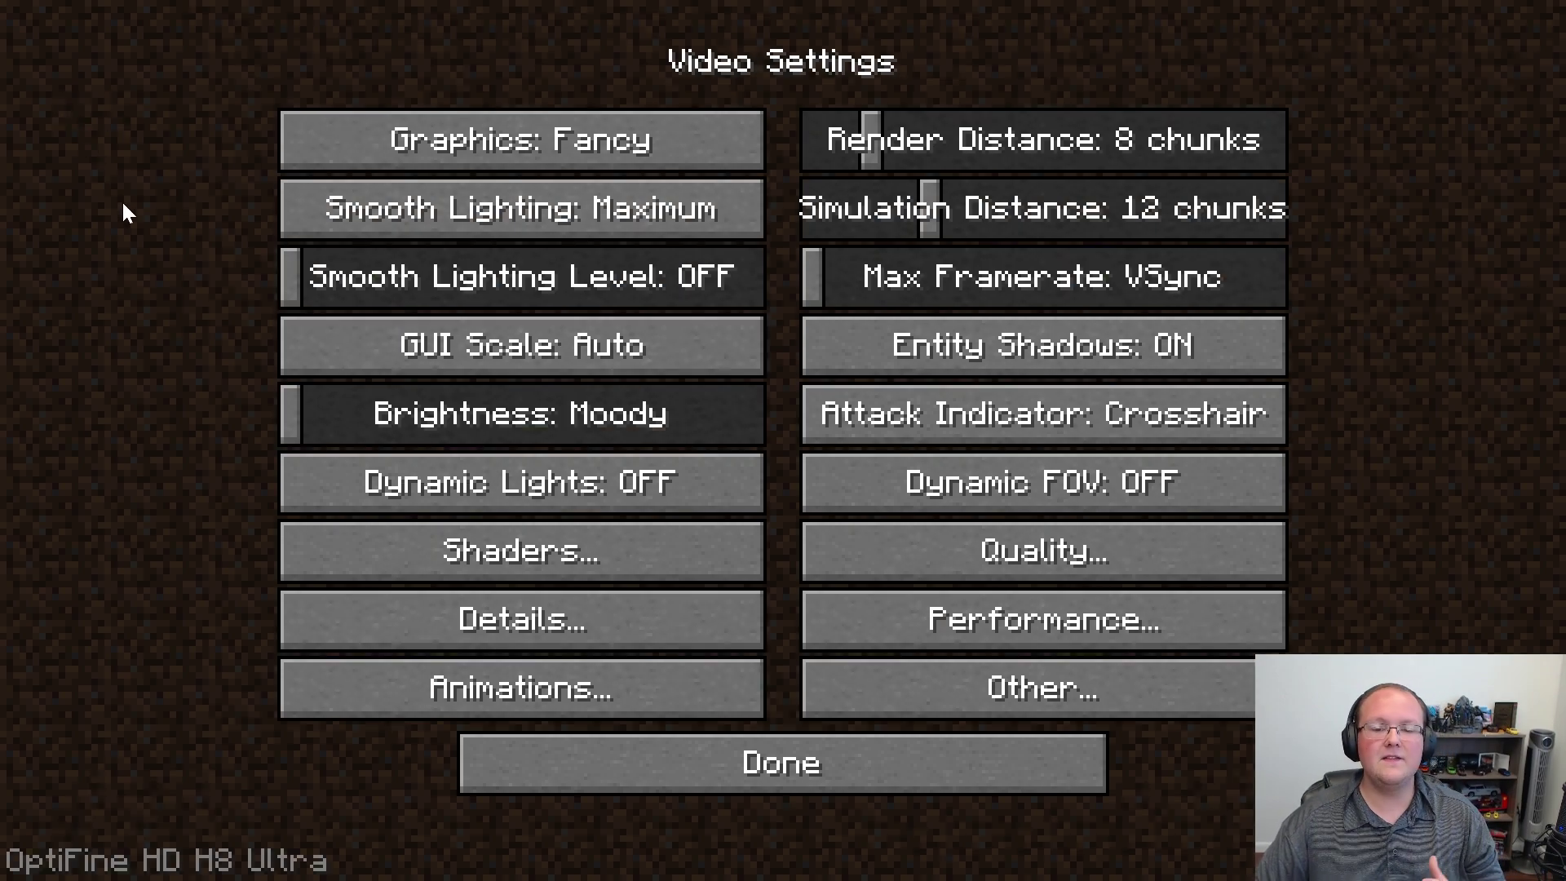